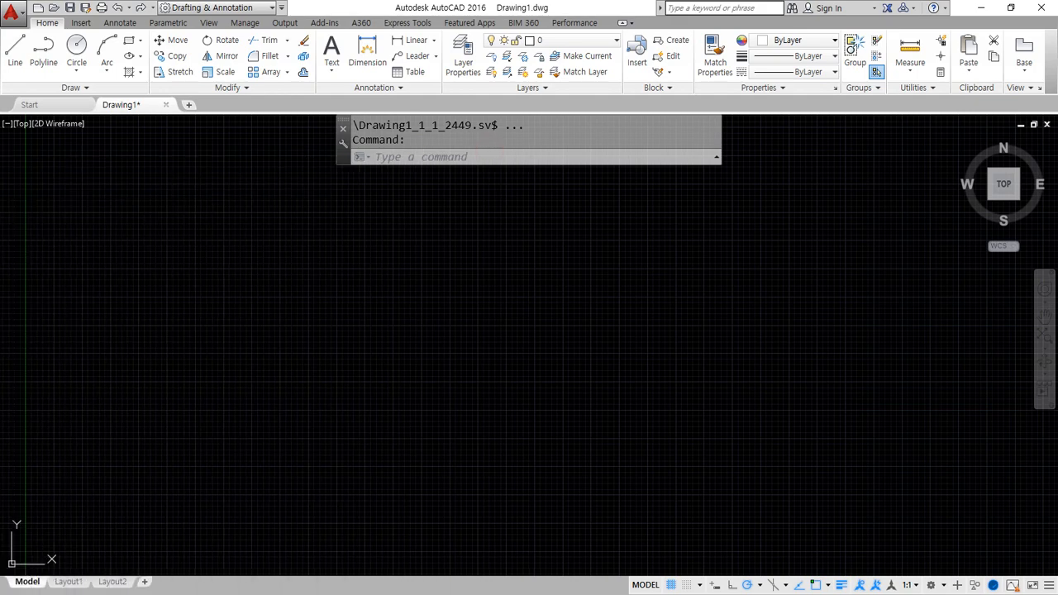
Start a line at the origin, 0,0
scroll(319, 389, "down", 5)
scroll(401, 256, "up", 4)
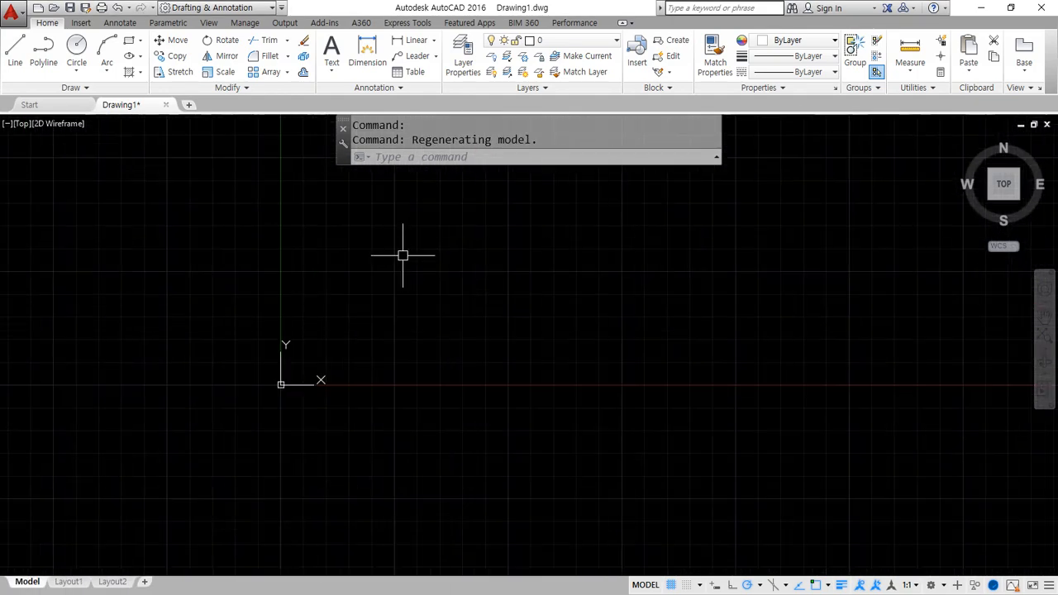
type("1")
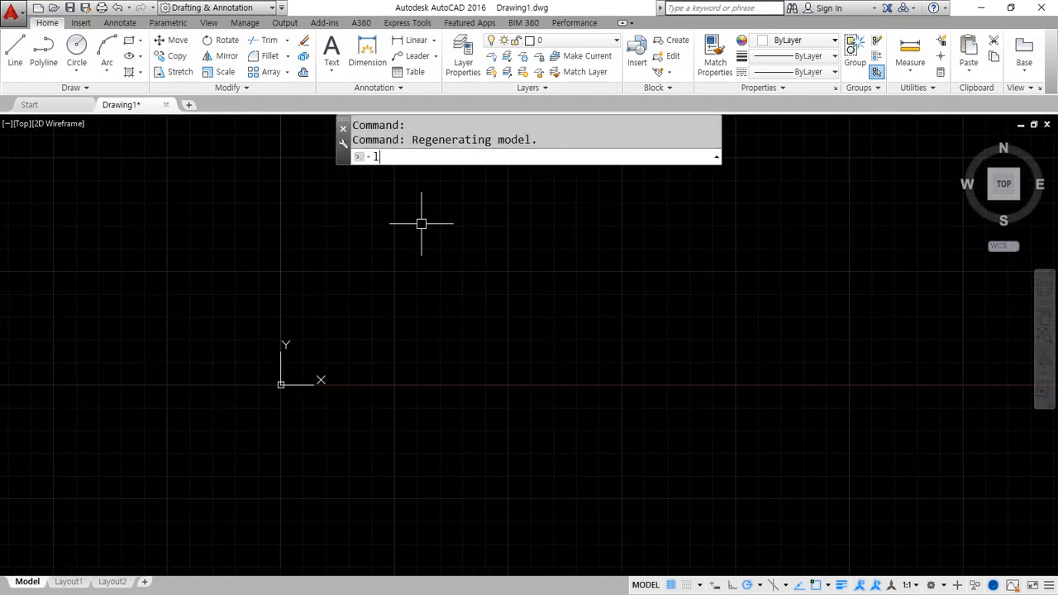
key("Return")
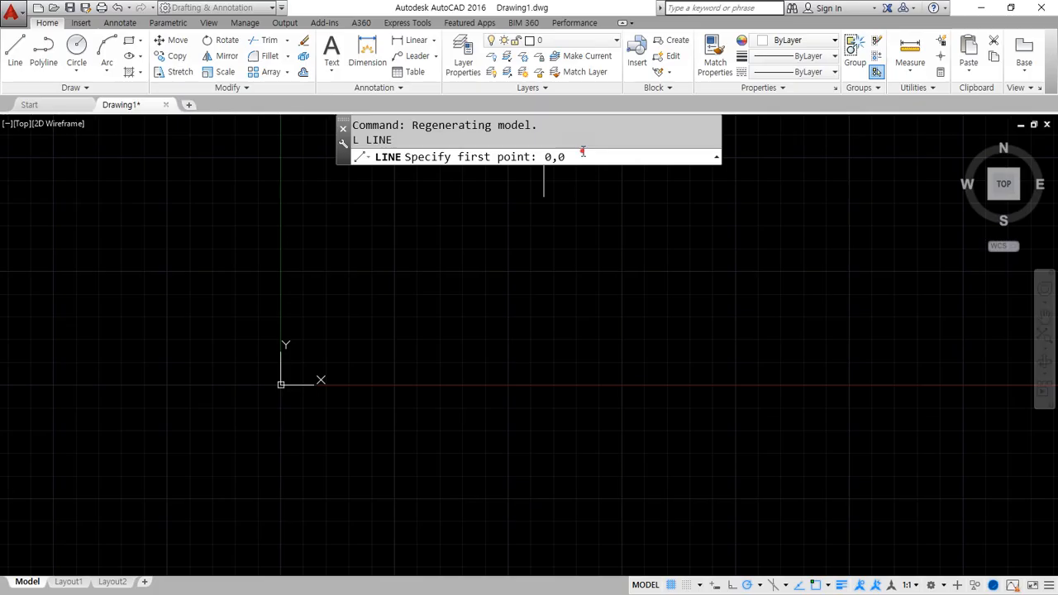
key("Return")
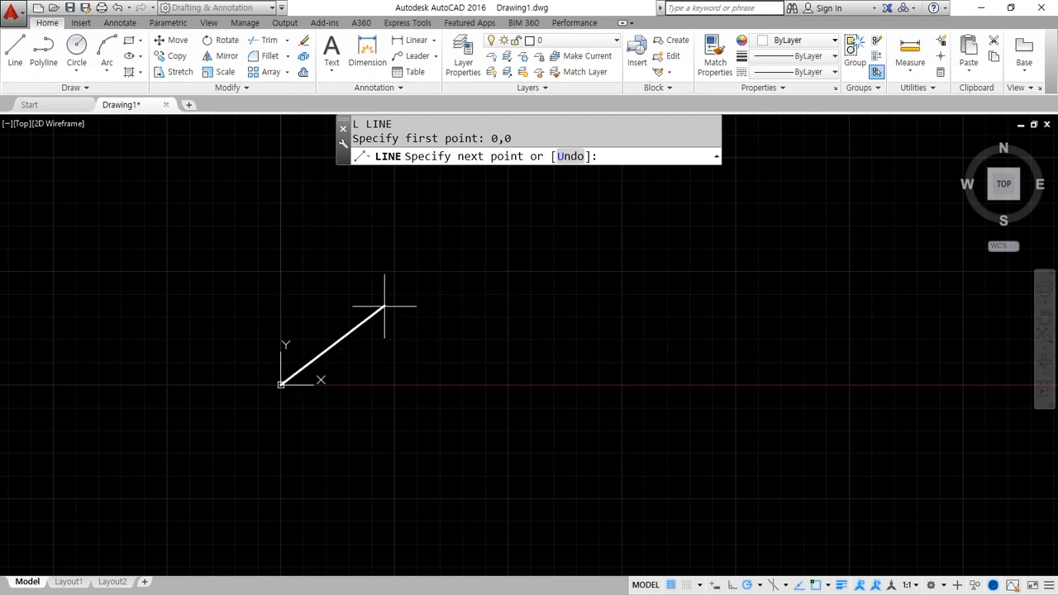
mouse_move(385, 303)
middle_mouse_down()
mouse_move(371, 344)
mouse_move(384, 365)
mouse_move(565, 305)
middle_mouse_up()
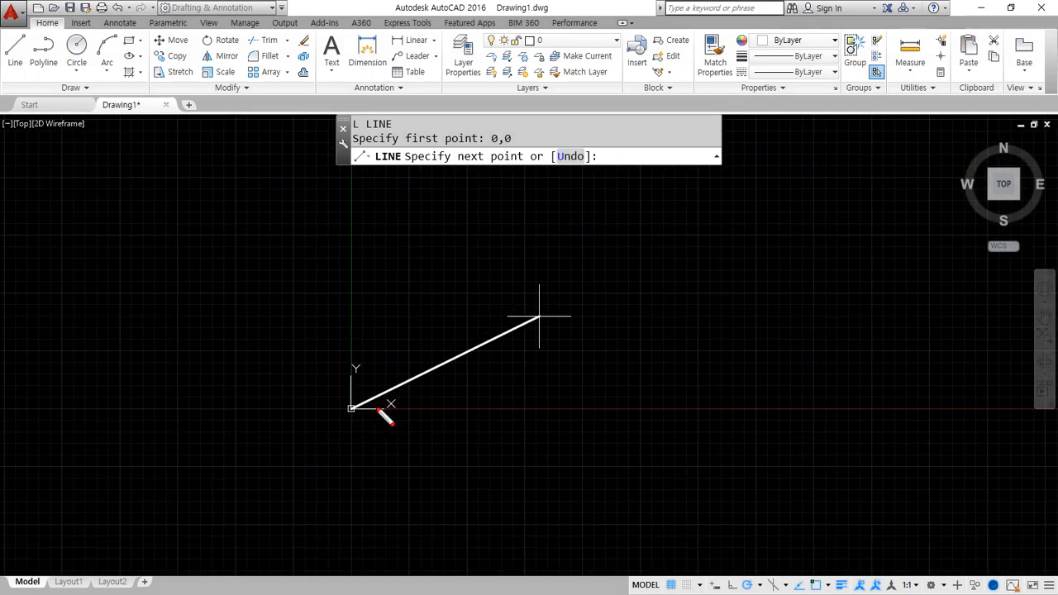
mouse_move(353, 418)
left_mouse_down()
mouse_move(343, 410)
mouse_move(366, 411)
mouse_move(358, 421)
mouse_move(541, 409)
mouse_move(526, 418)
left_mouse_up()
mouse_move(611, 331)
left_mouse_down()
mouse_move(619, 361)
mouse_move(619, 339)
mouse_move(642, 347)
mouse_move(699, 322)
mouse_move(692, 335)
left_mouse_up()
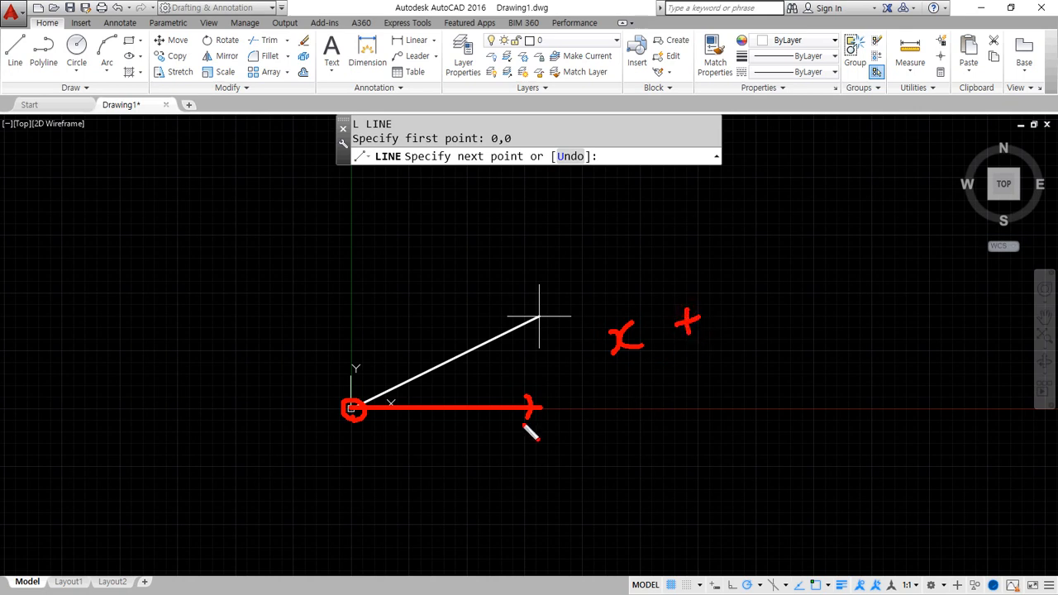
mouse_move(626, 372)
left_mouse_down()
mouse_move(653, 385)
mouse_move(637, 428)
left_mouse_up()
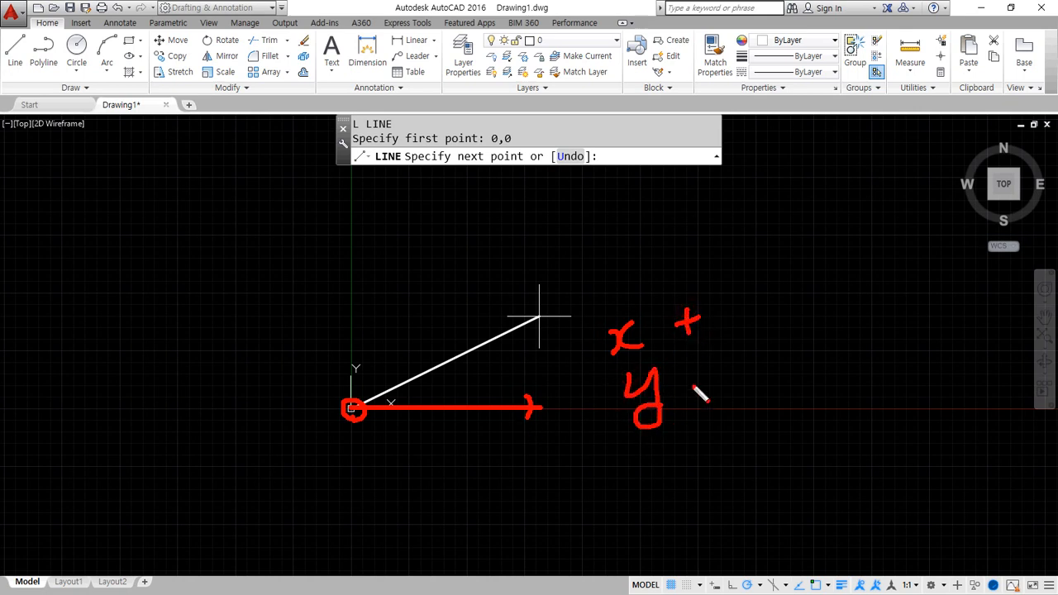
left_click_drag(695, 376, 698, 376)
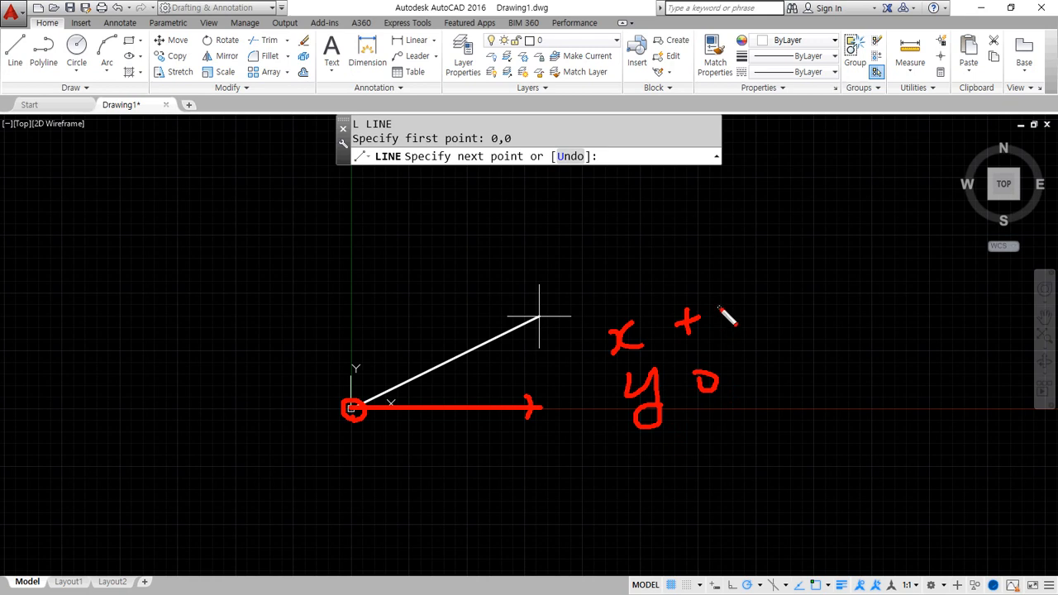
left_click_drag(719, 301, 717, 324)
mouse_move(743, 298)
left_mouse_down()
mouse_move(734, 301)
mouse_move(780, 298)
mouse_move(766, 289)
left_mouse_up()
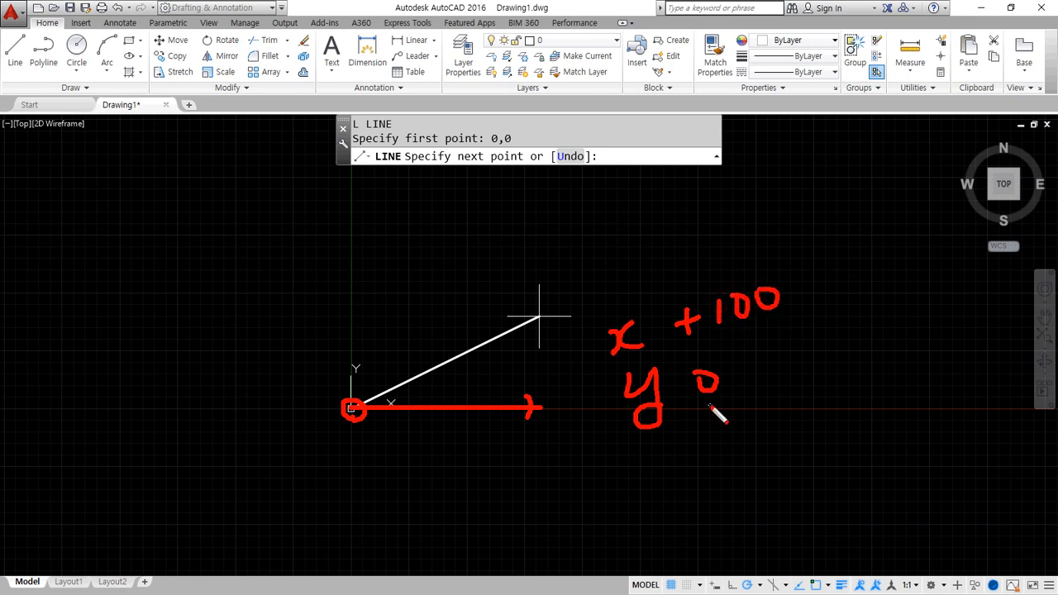
key("Escape")
left_click(603, 157)
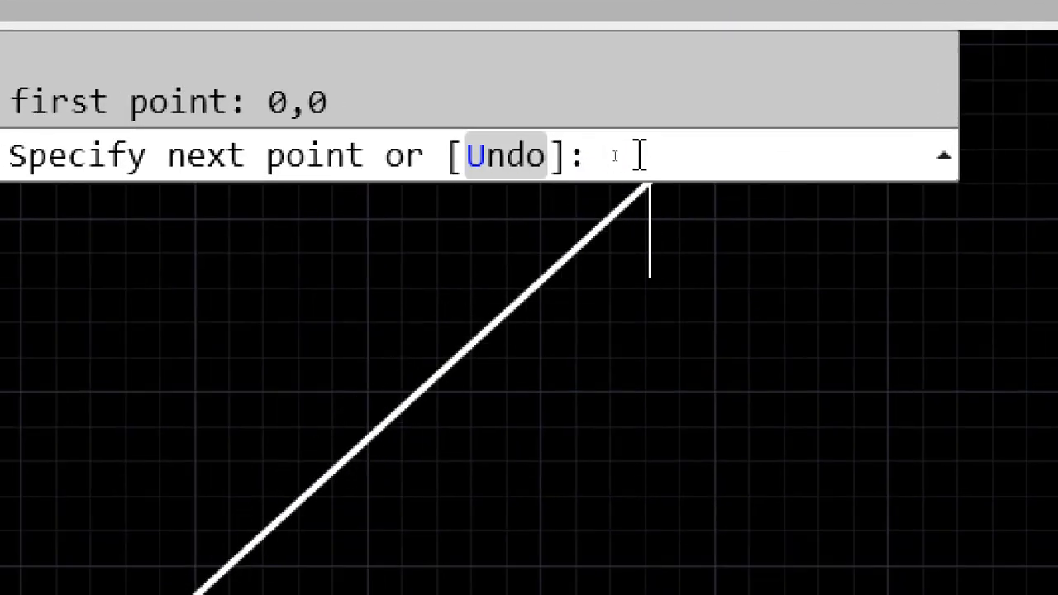
type("@")
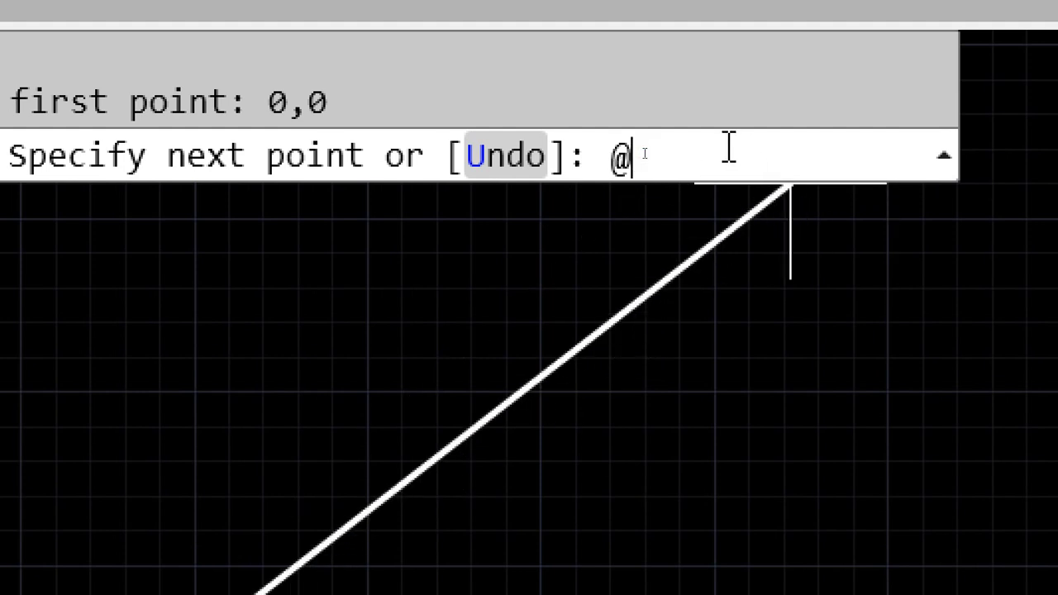
type("100,")
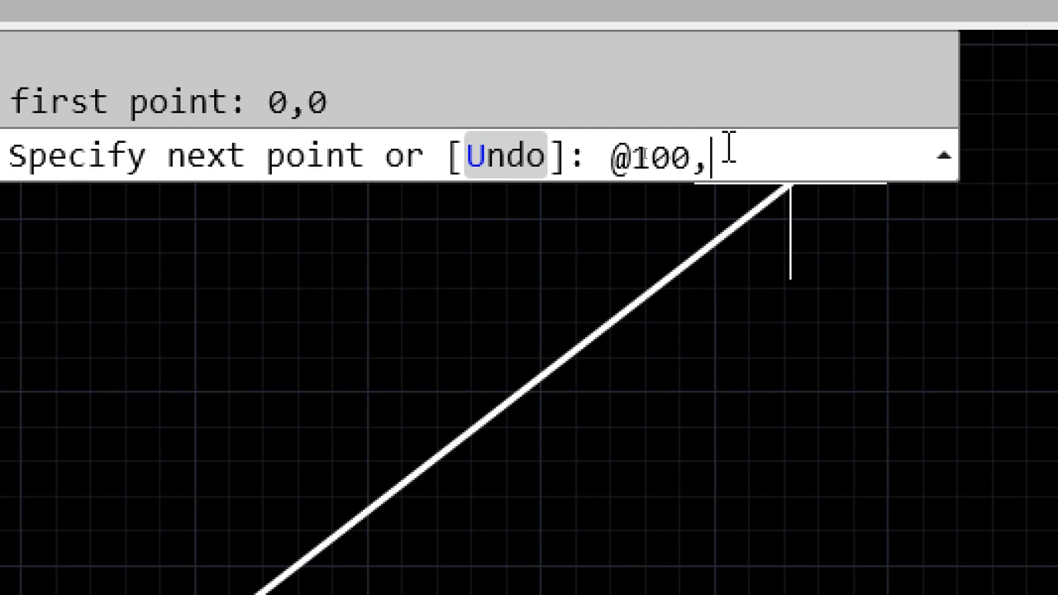
type("0")
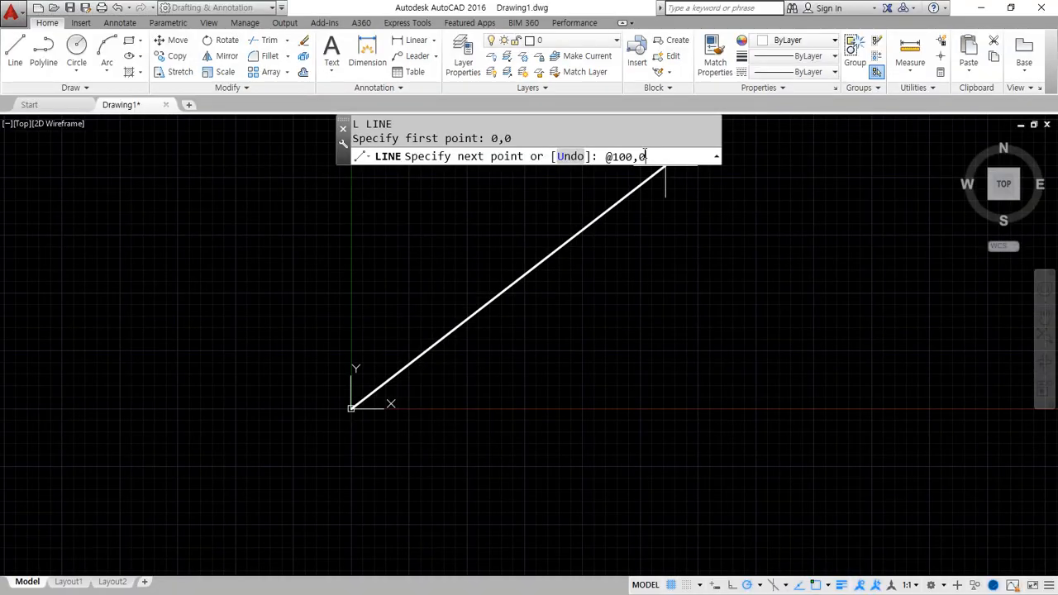
key("Return")
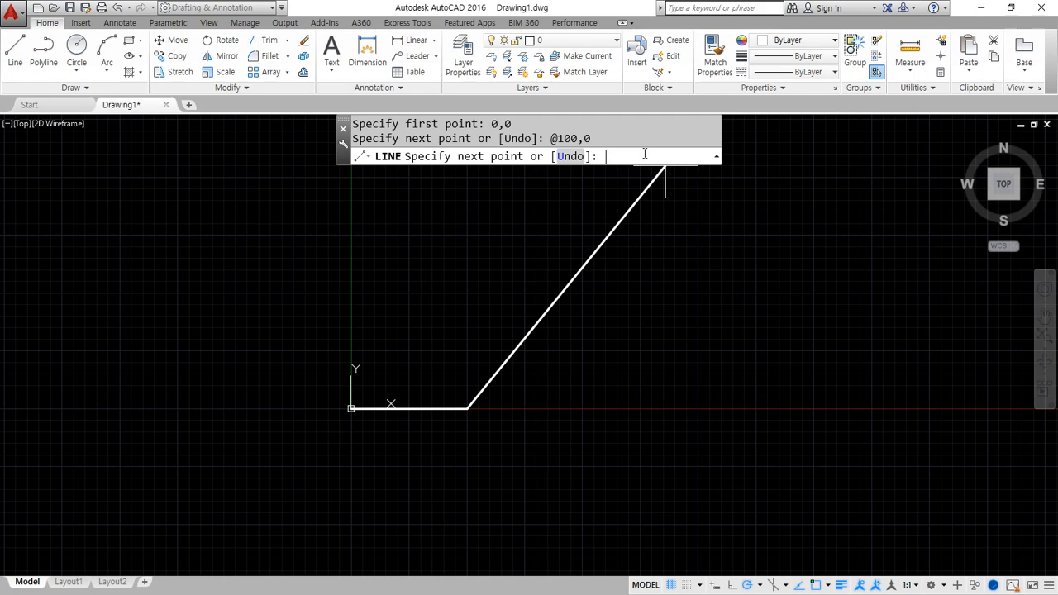
scroll(483, 370, "up", 2)
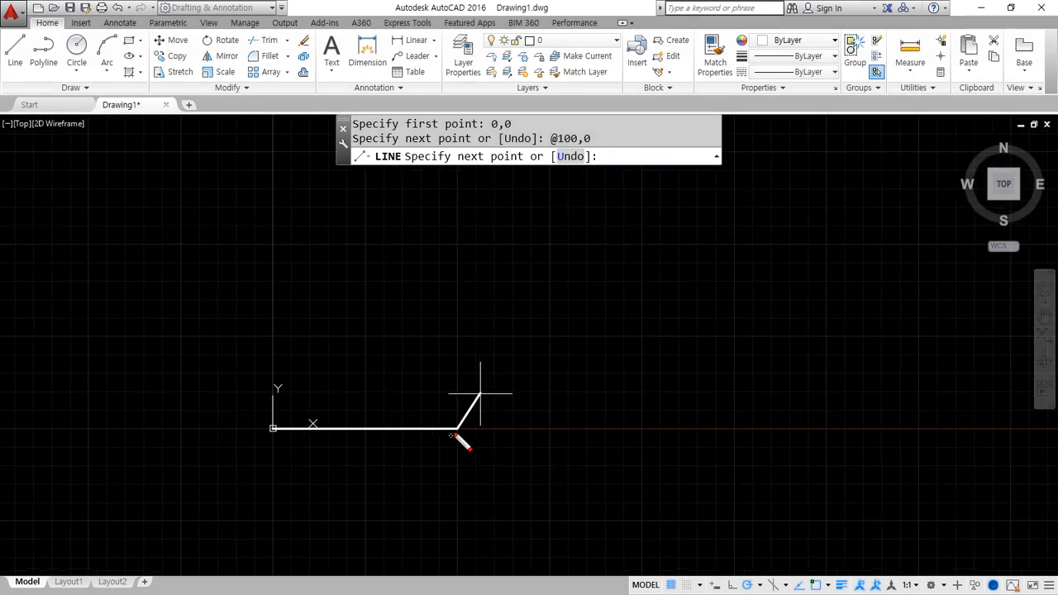
mouse_move(455, 433)
left_mouse_down()
mouse_move(460, 282)
mouse_move(448, 277)
mouse_move(537, 302)
mouse_move(609, 281)
left_mouse_up()
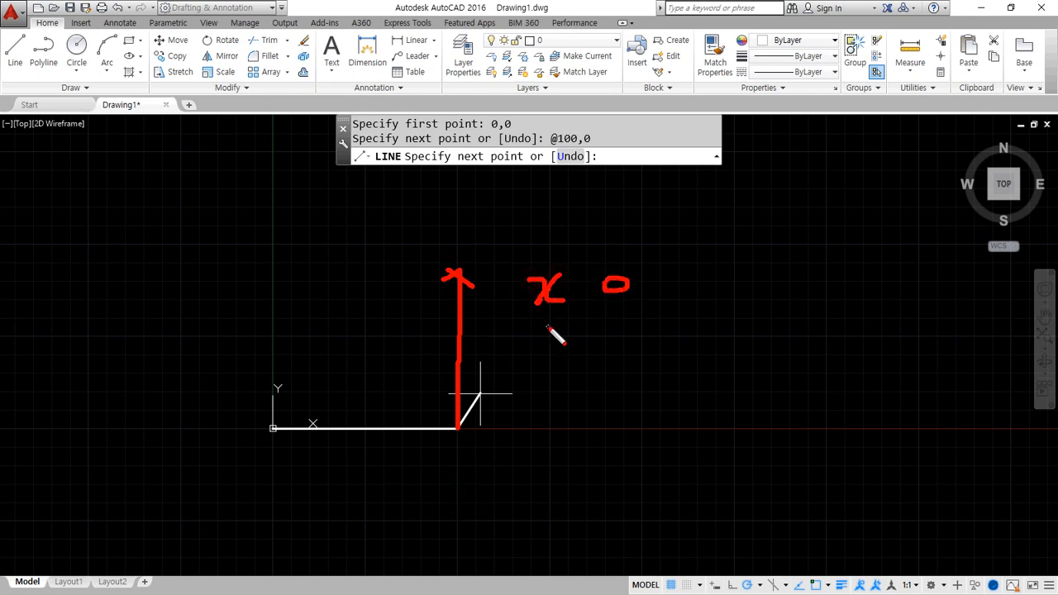
mouse_move(547, 327)
left_mouse_down()
mouse_move(571, 329)
mouse_move(559, 379)
mouse_move(576, 364)
left_mouse_up()
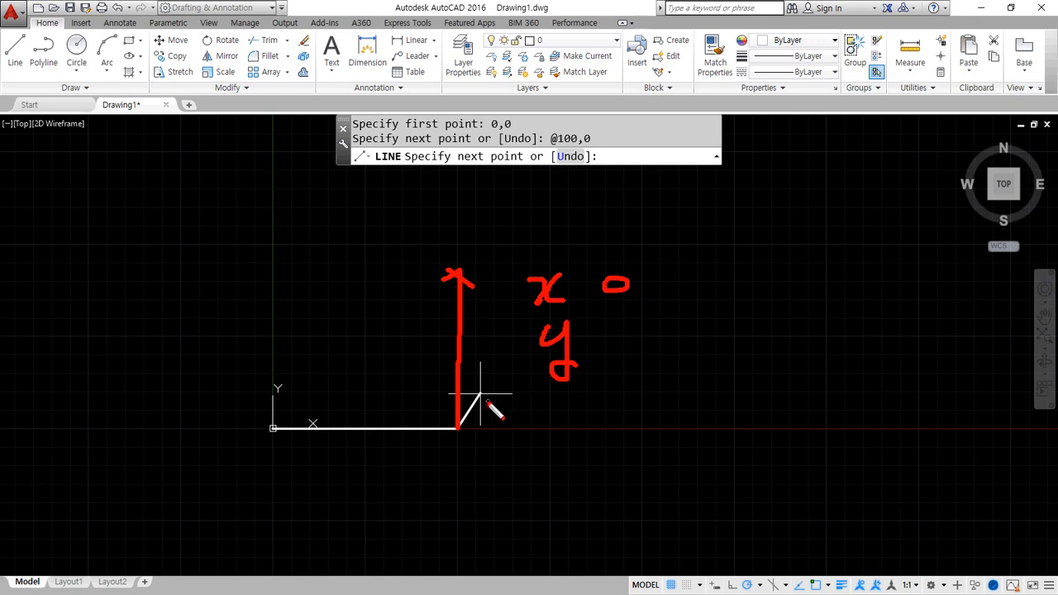
mouse_move(458, 461)
left_mouse_down()
mouse_move(460, 519)
mouse_move(478, 533)
left_mouse_up()
mouse_move(407, 262)
left_mouse_down()
mouse_move(430, 250)
mouse_move(418, 259)
left_mouse_up()
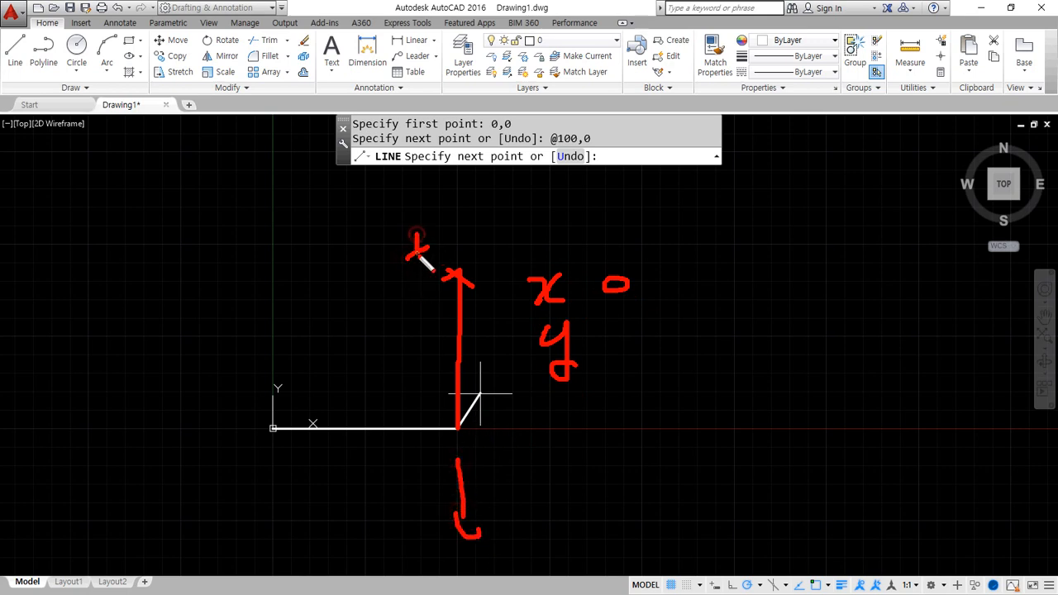
left_click_drag(422, 533, 402, 529)
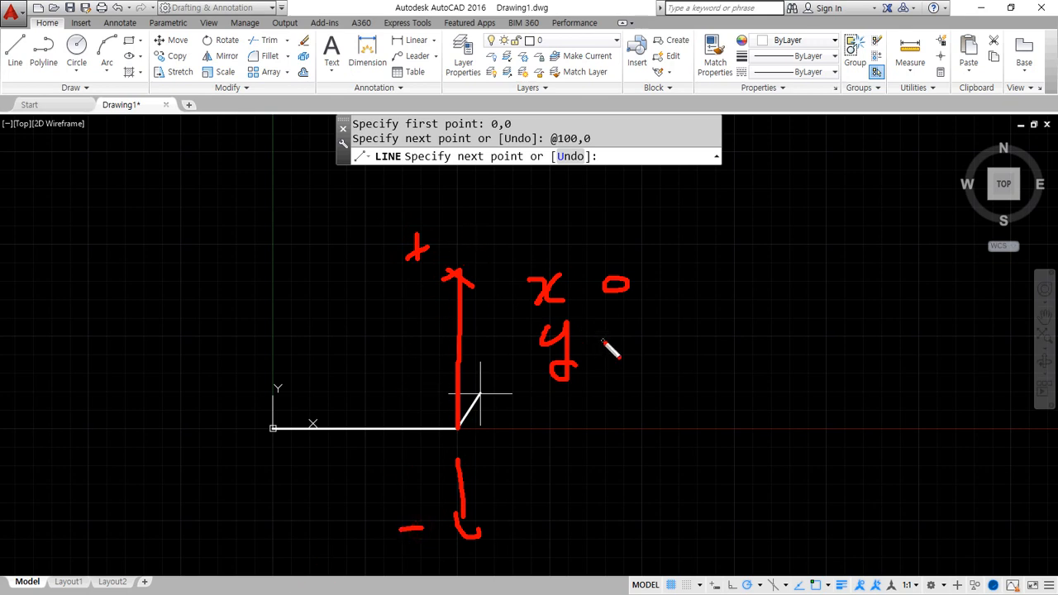
mouse_move(616, 328)
left_mouse_down()
mouse_move(616, 348)
mouse_move(661, 332)
mouse_move(592, 352)
mouse_move(690, 334)
mouse_move(686, 382)
left_mouse_up()
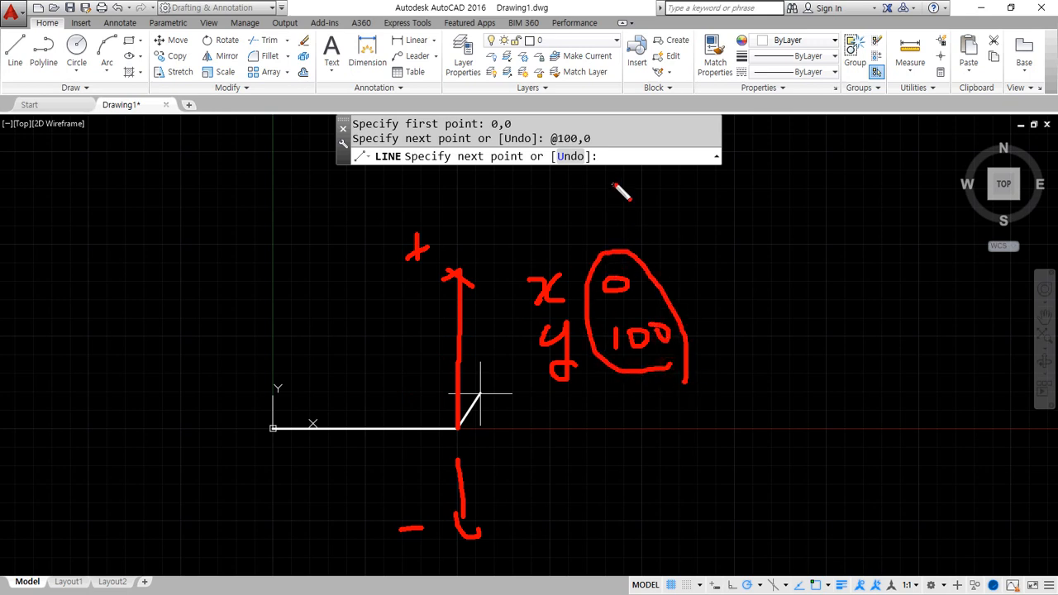
key("Escape")
left_click(612, 157)
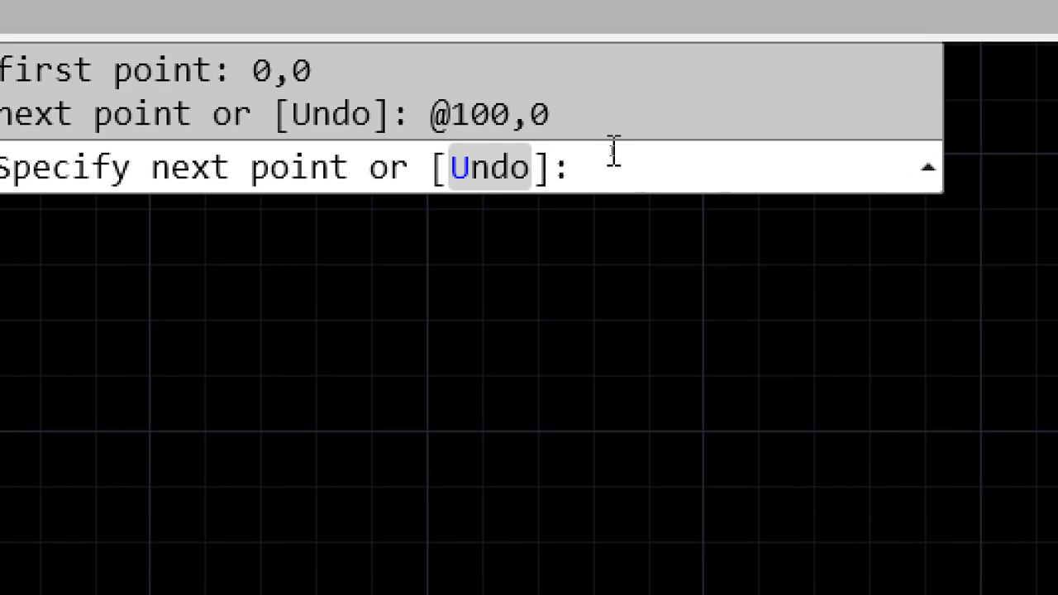
key("Escape")
key("ctrl+o")
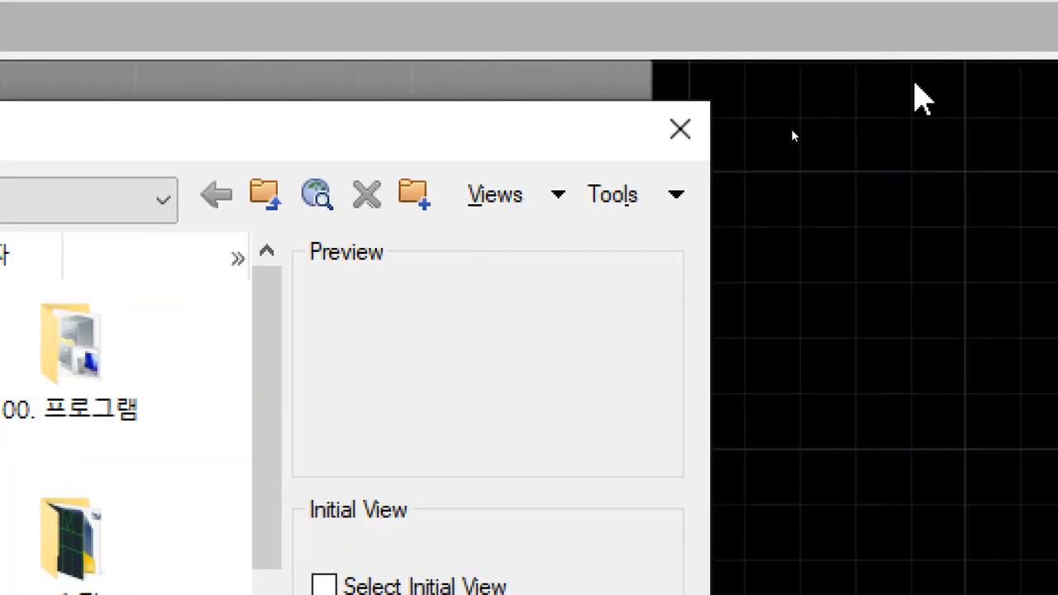
left_click(665, 129)
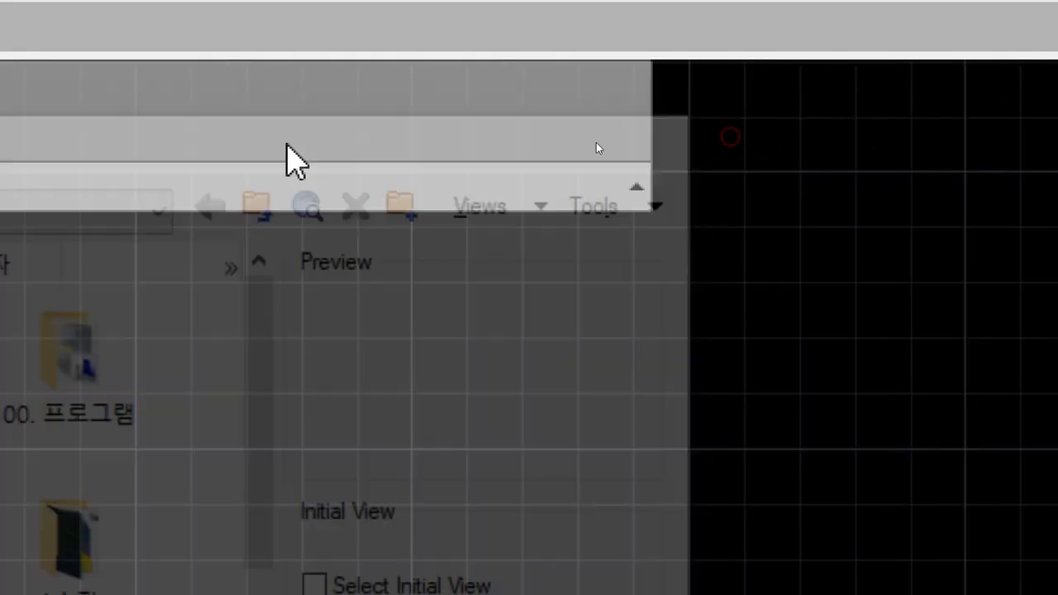
Draw a vertical line upward from the free end of the horizontal line using the relative coordinate @0,100
scroll(552, 427, "down", 10)
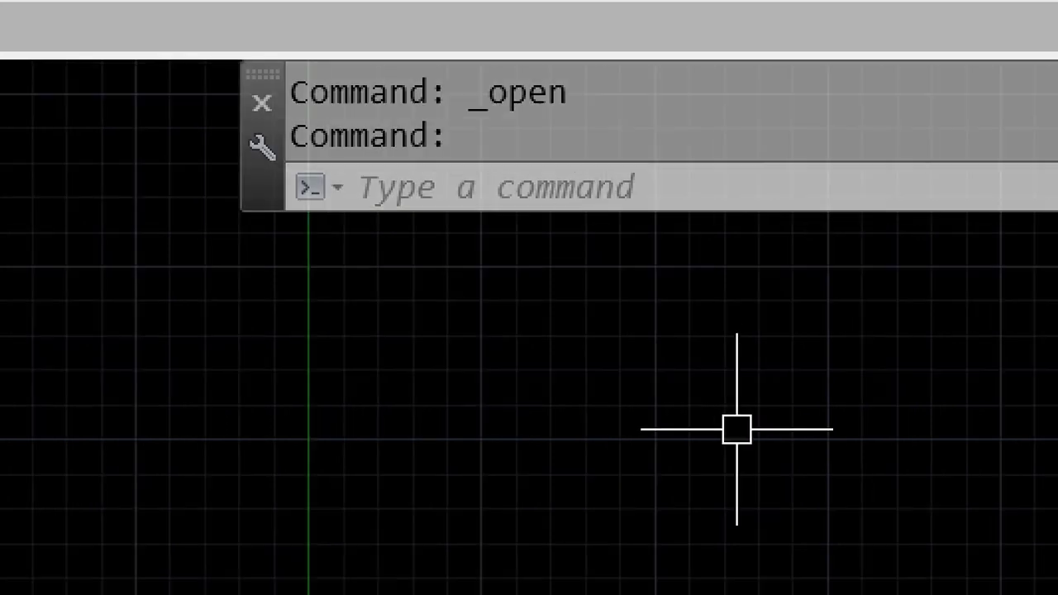
scroll(728, 444, "up", 5)
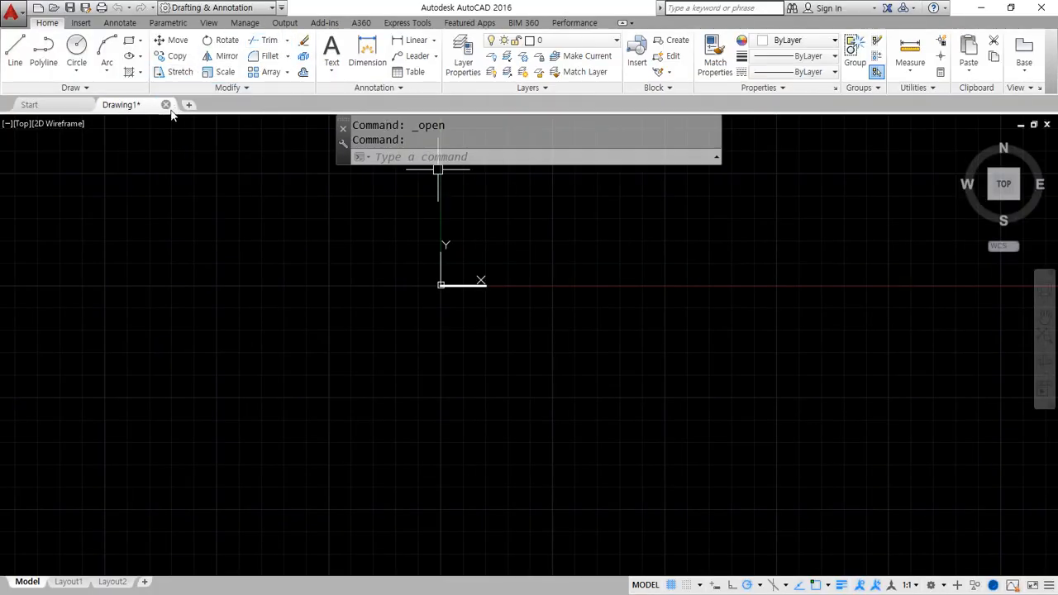
scroll(486, 348, "up", 8)
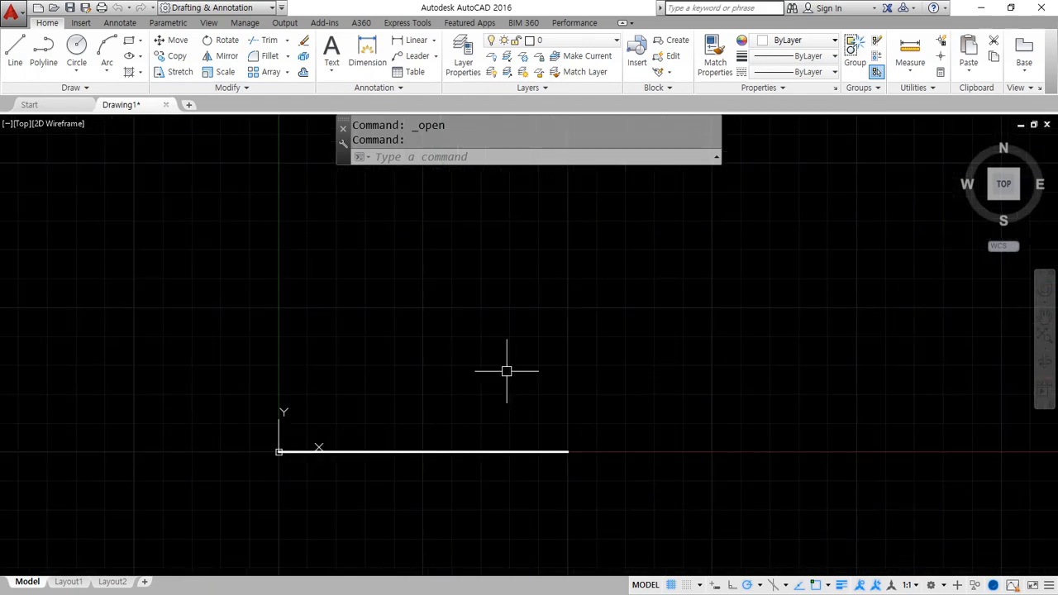
type("1")
key("Return")
left_click(568, 452)
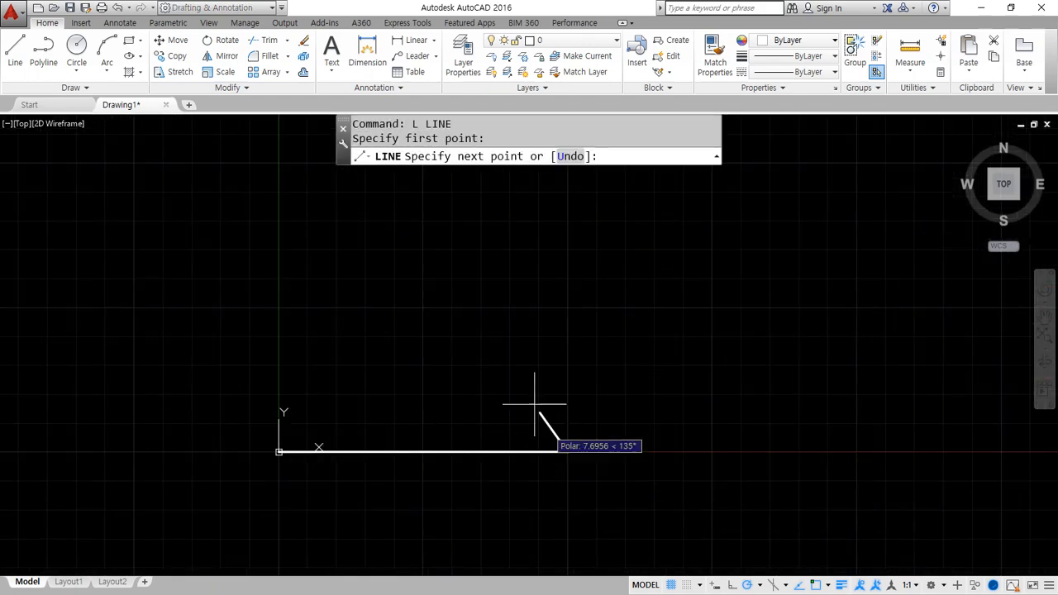
type("@0,100")
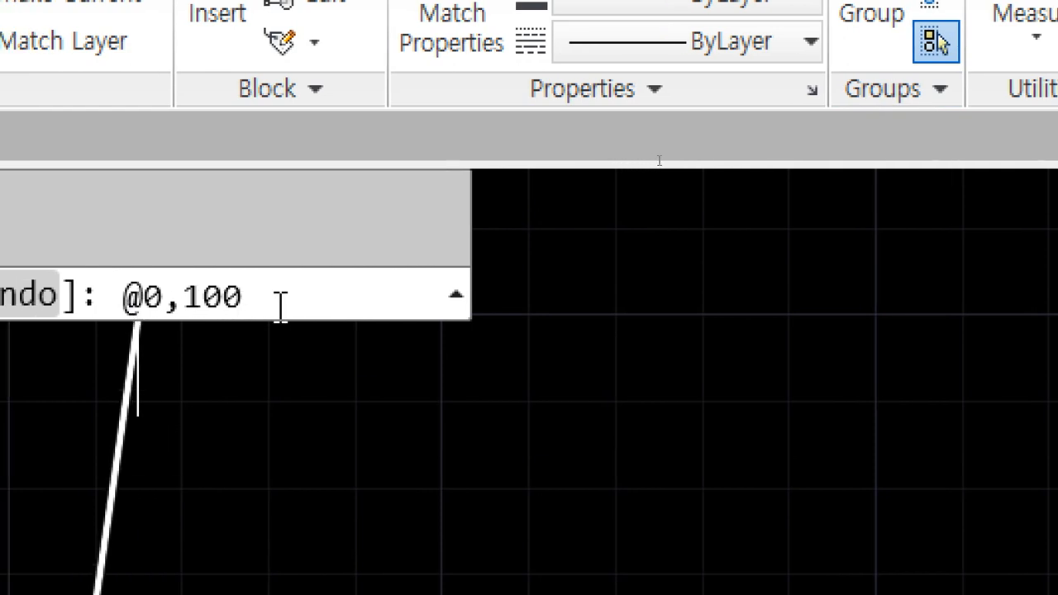
key("Return")
scroll(120, 506, "down", 2)
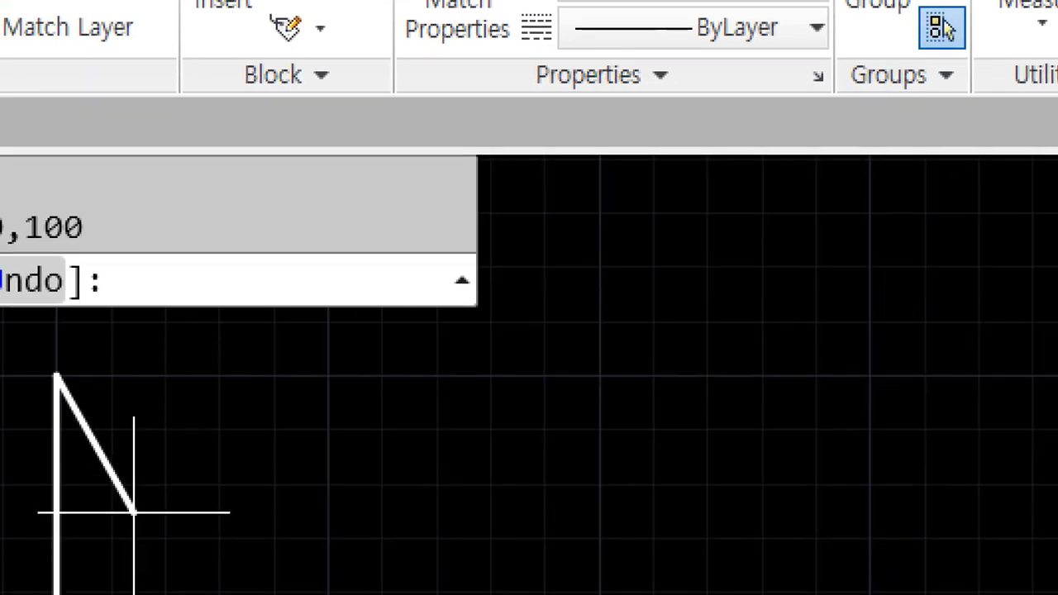
middle_click_drag(134, 518, 596, 442)
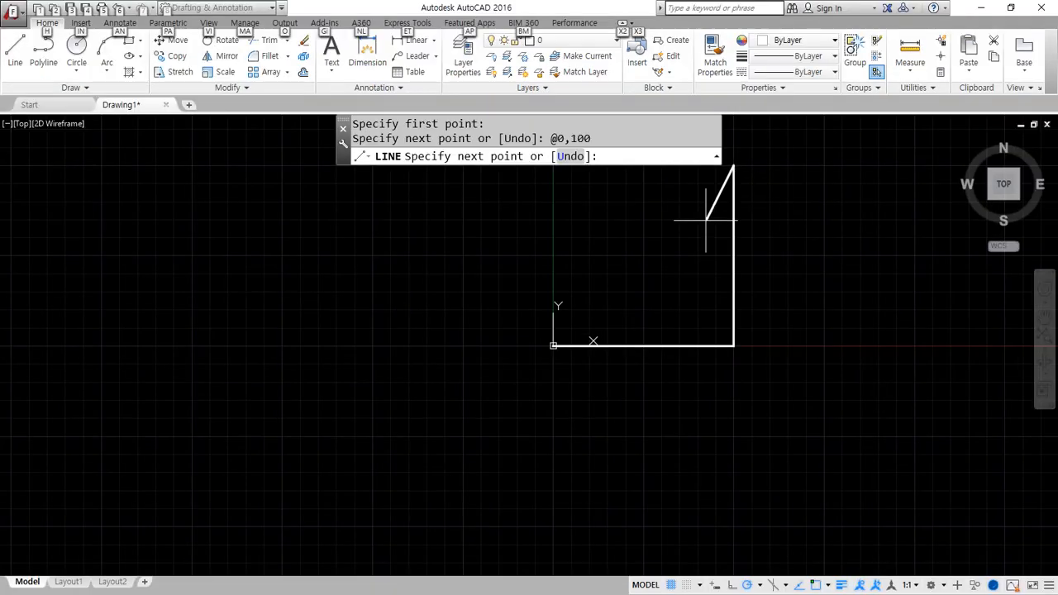
middle_click_drag(705, 225, 633, 321)
mouse_move(665, 260)
left_mouse_down()
mouse_move(728, 260)
mouse_move(545, 251)
mouse_move(540, 262)
left_mouse_up()
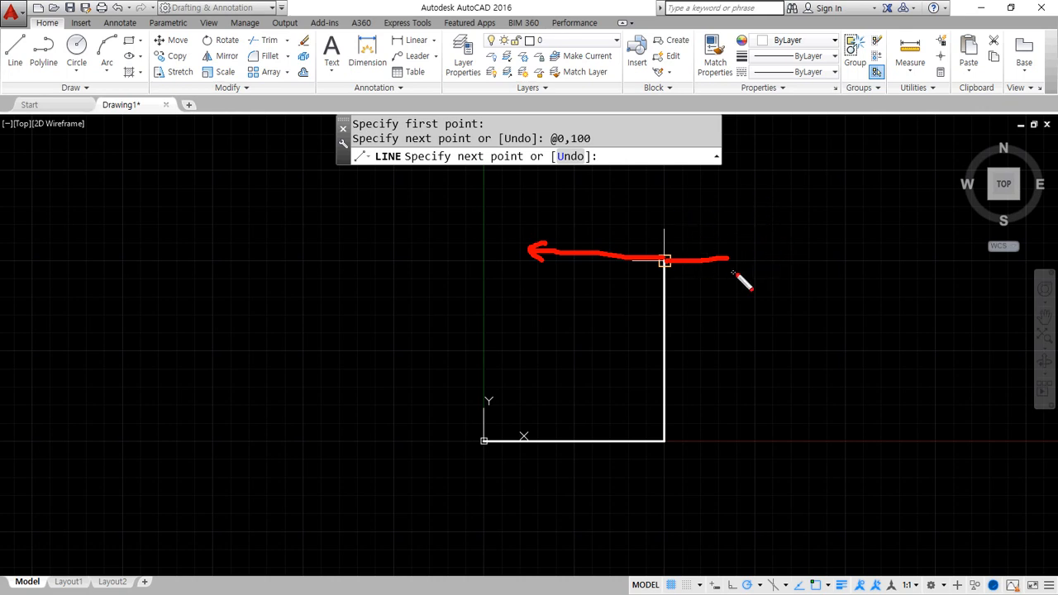
mouse_move(738, 291)
left_mouse_down()
mouse_move(723, 320)
mouse_move(759, 292)
mouse_move(765, 318)
left_mouse_up()
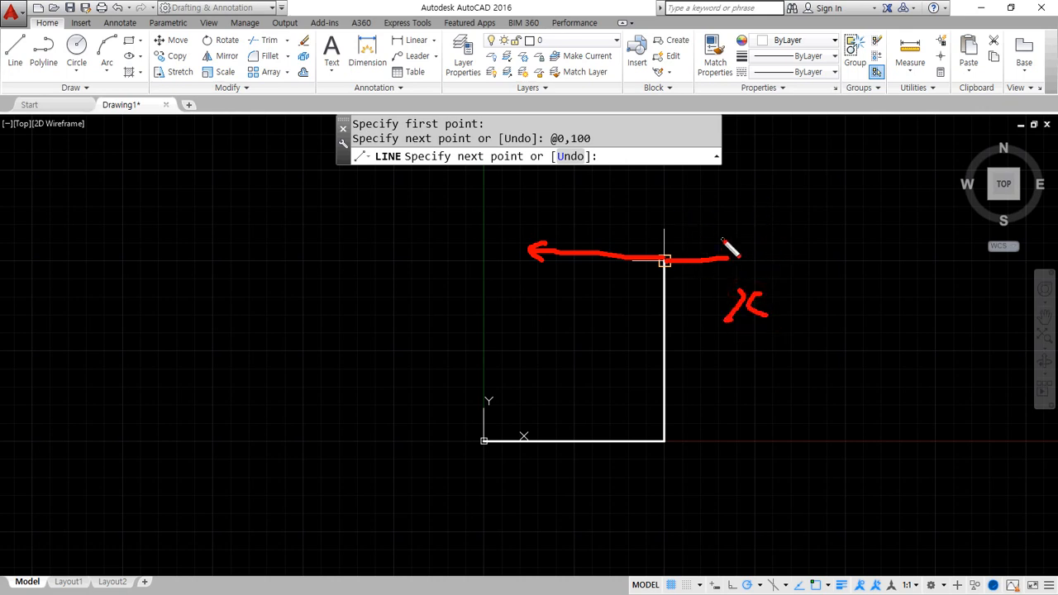
mouse_move(728, 248)
left_mouse_down()
mouse_move(745, 259)
mouse_move(732, 267)
mouse_move(800, 256)
mouse_move(791, 271)
left_mouse_up()
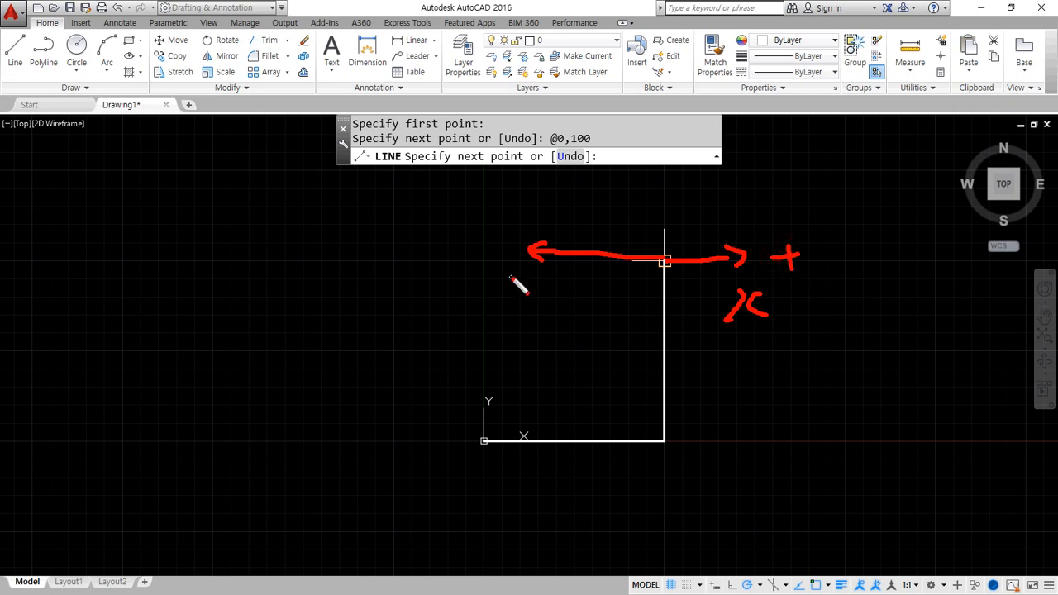
left_click_drag(477, 240, 500, 234)
mouse_move(805, 307)
left_mouse_down()
mouse_move(824, 300)
mouse_move(844, 312)
mouse_move(868, 306)
mouse_move(877, 289)
mouse_move(912, 285)
left_mouse_up()
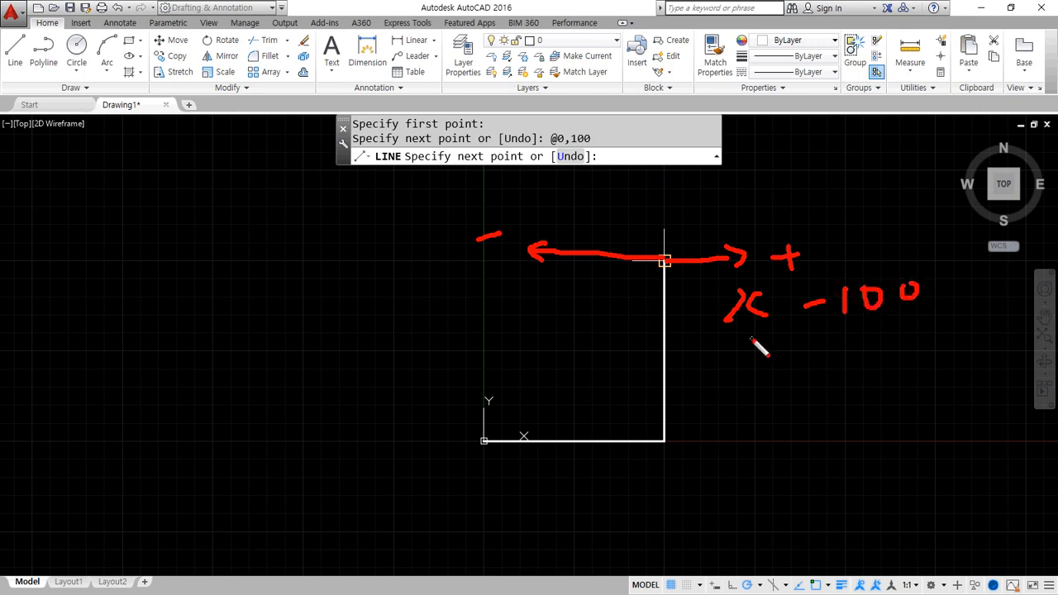
mouse_move(737, 343)
left_mouse_down()
mouse_move(772, 342)
mouse_move(746, 402)
mouse_move(768, 395)
left_mouse_up()
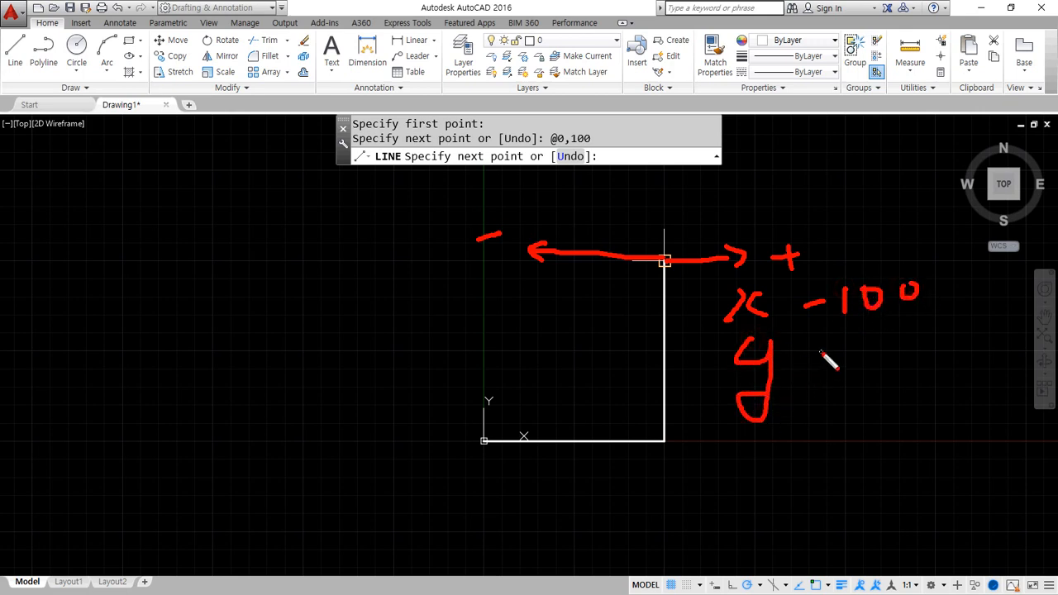
left_click_drag(822, 354, 831, 349)
left_click_drag(902, 314, 851, 328)
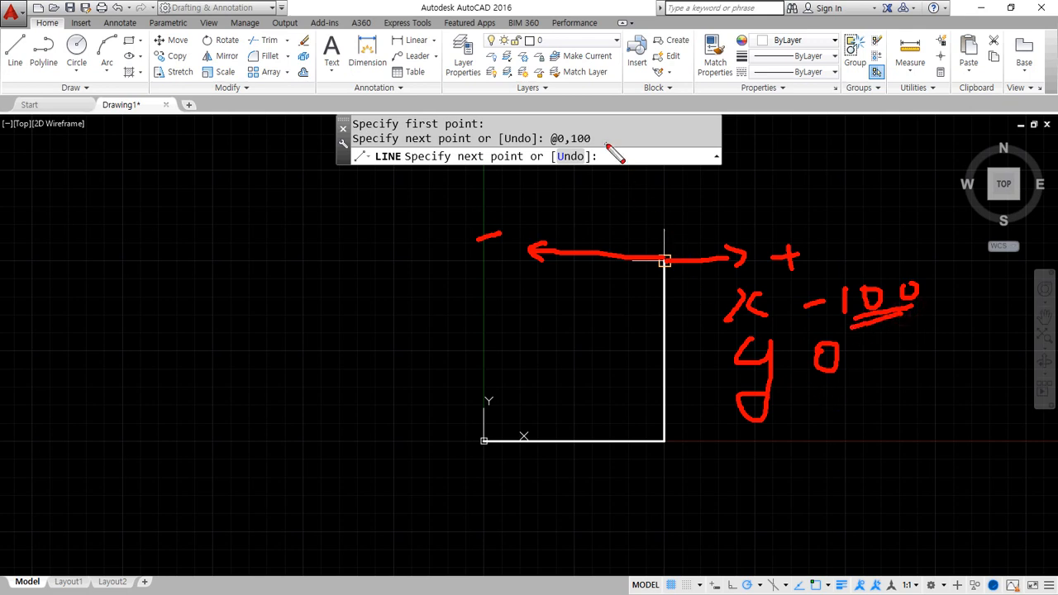
key("Escape")
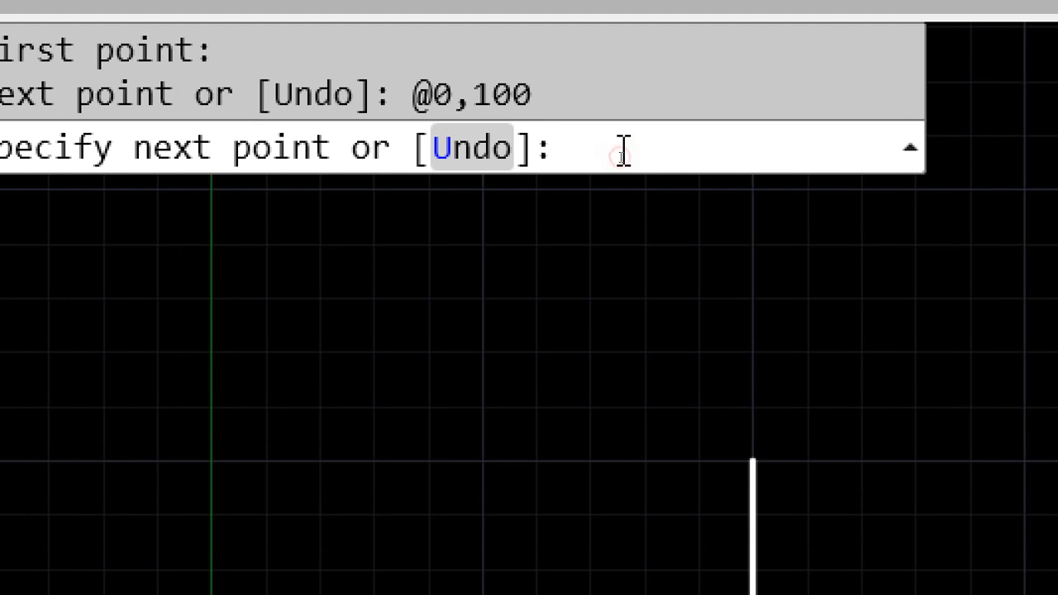
Draw the square's top side leftward from the upper-right corner using the relative coordinate @-100,0
type("@")
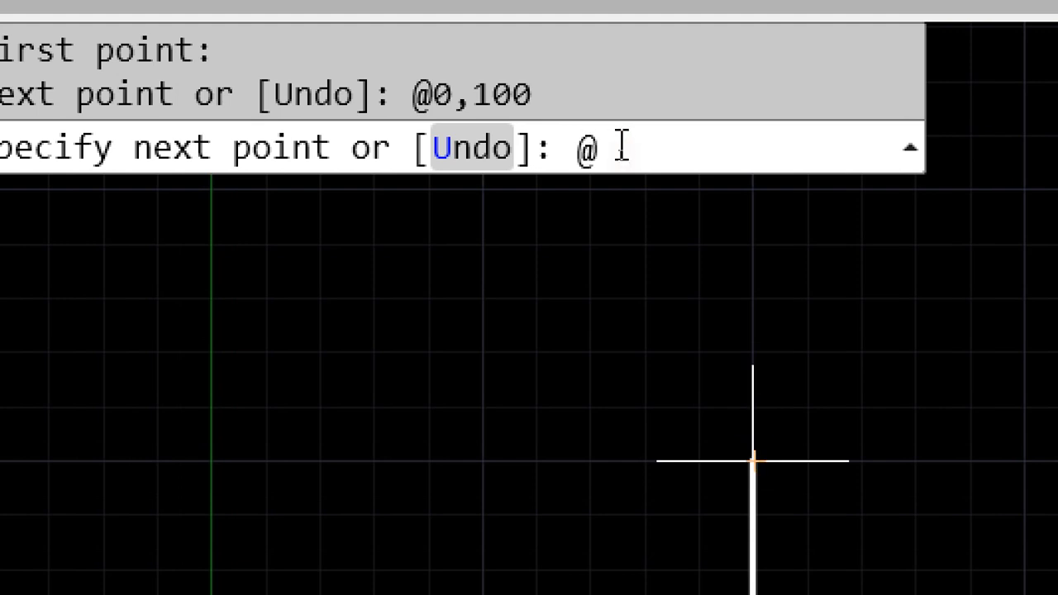
type("-100,0")
key("Return")
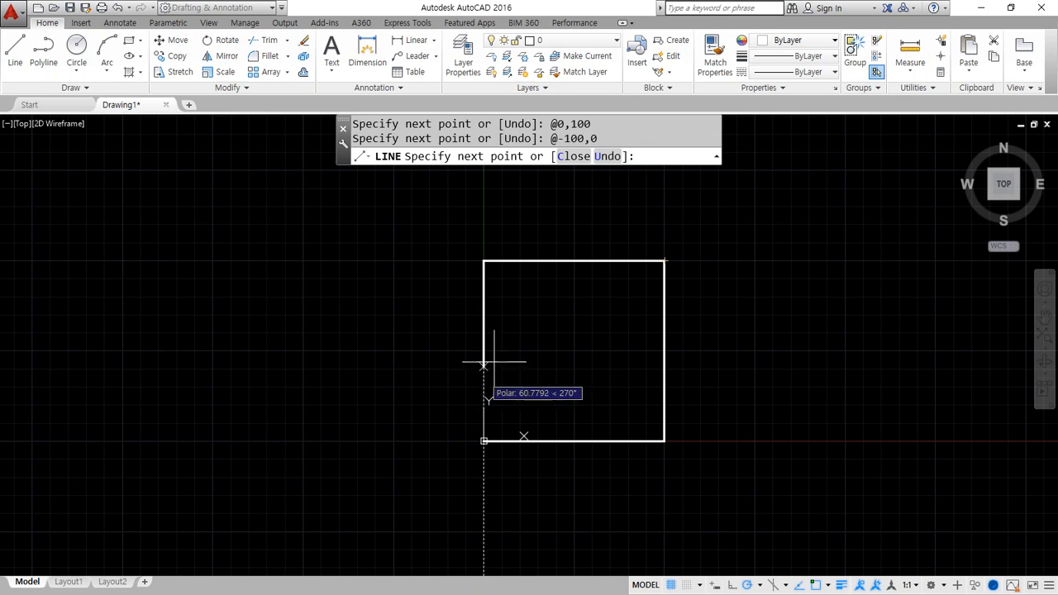
left_click(644, 156)
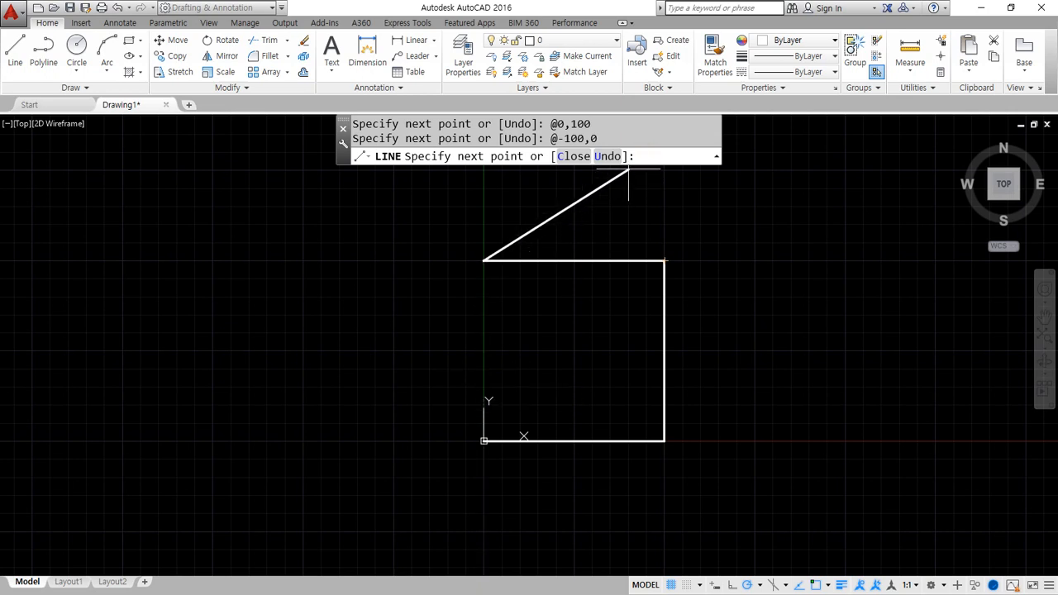
mouse_move(480, 264)
left_mouse_down()
mouse_move(474, 383)
mouse_move(483, 395)
mouse_move(490, 385)
left_mouse_up()
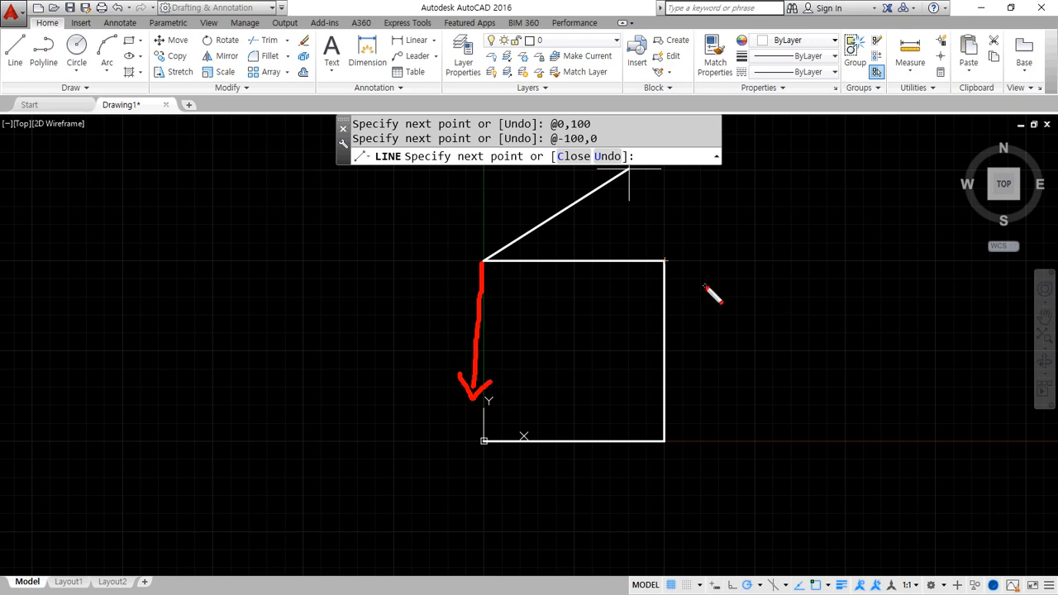
left_click_drag(704, 286, 716, 322)
mouse_move(745, 283)
left_mouse_down()
mouse_move(735, 301)
mouse_move(752, 306)
left_mouse_up()
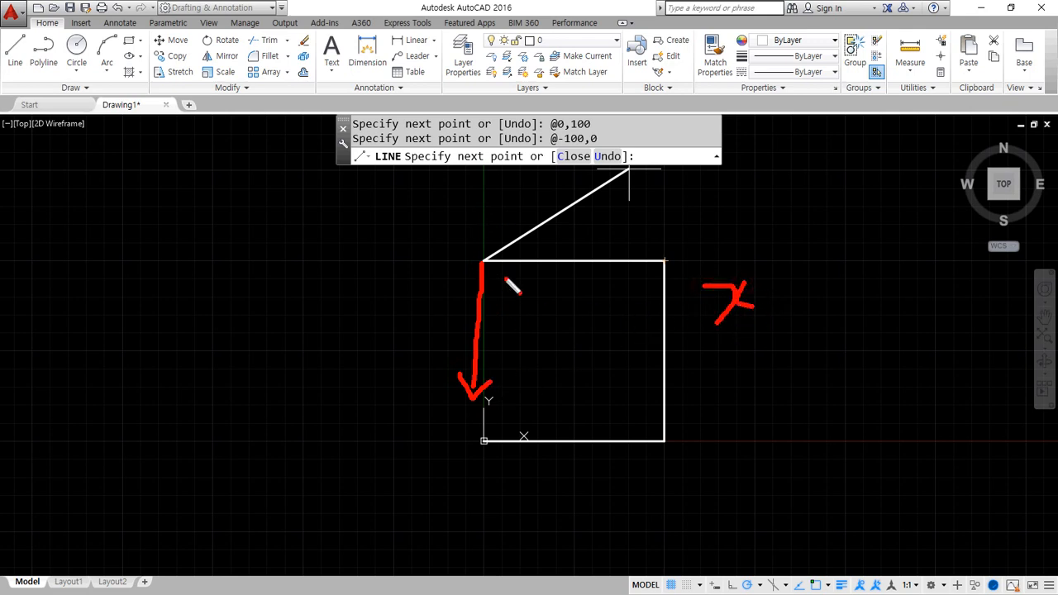
left_click_drag(818, 273, 814, 276)
mouse_move(726, 349)
left_mouse_down()
mouse_move(748, 355)
mouse_move(735, 402)
mouse_move(746, 388)
left_mouse_up()
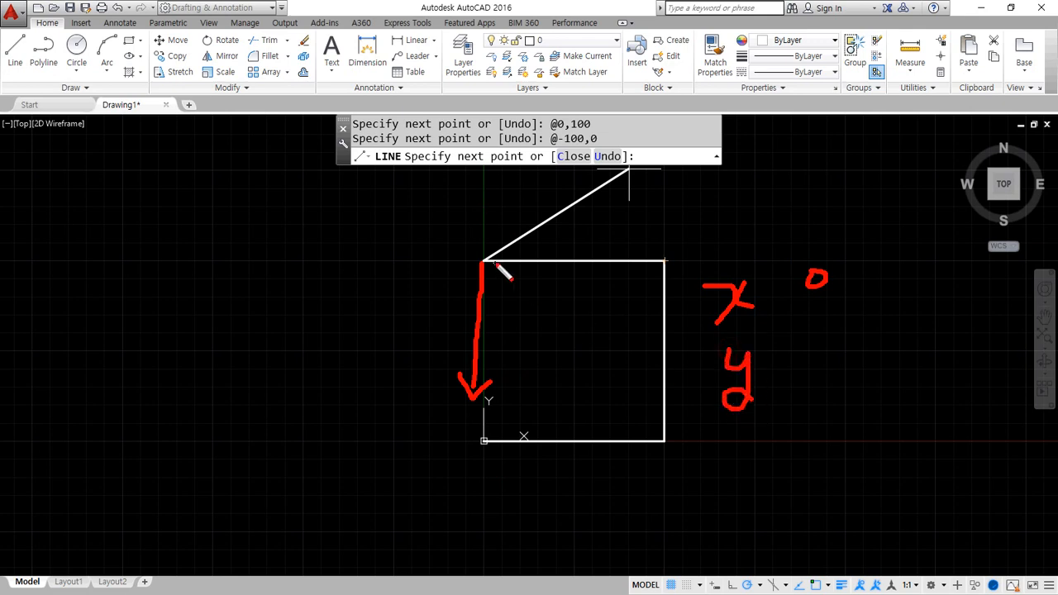
mouse_move(483, 263)
left_mouse_down()
mouse_move(484, 208)
mouse_move(546, 198)
mouse_move(533, 238)
left_mouse_up()
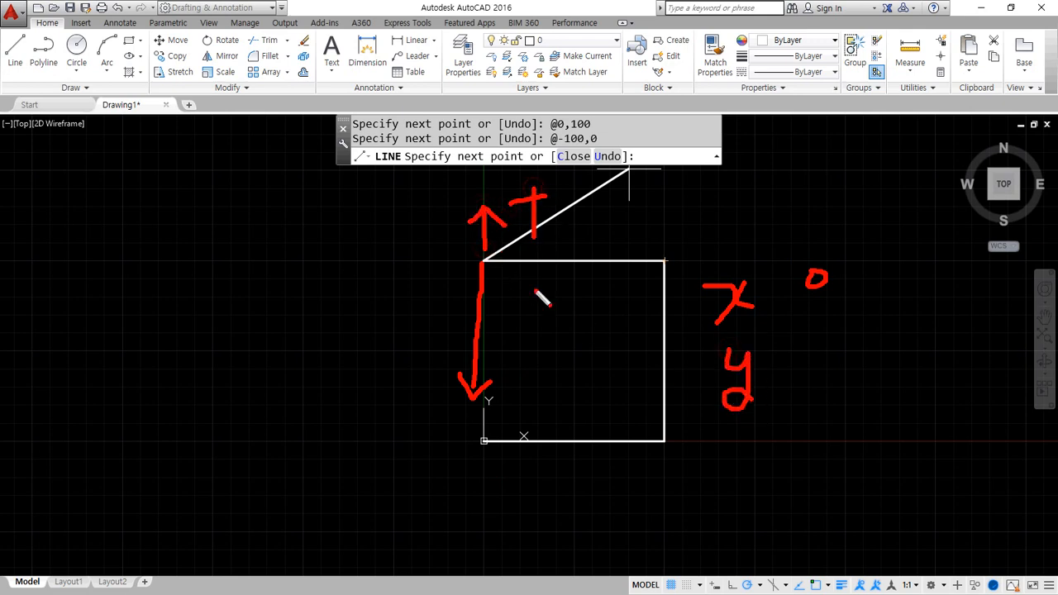
left_click_drag(512, 382, 536, 380)
mouse_move(791, 361)
left_mouse_down()
mouse_move(818, 359)
mouse_move(833, 380)
mouse_move(860, 355)
mouse_move(894, 367)
mouse_move(884, 349)
left_mouse_up()
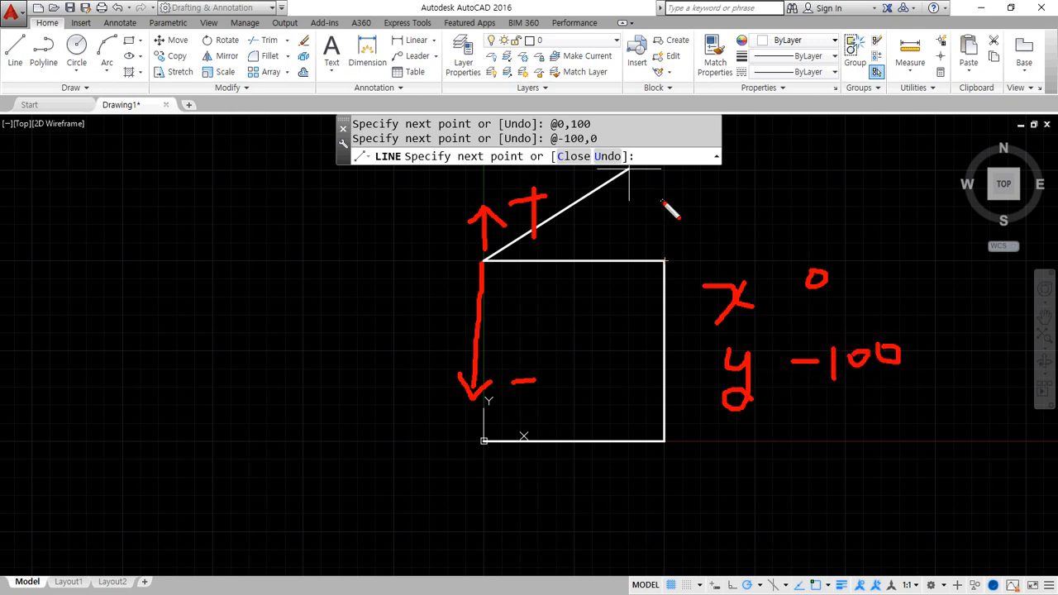
key("Escape")
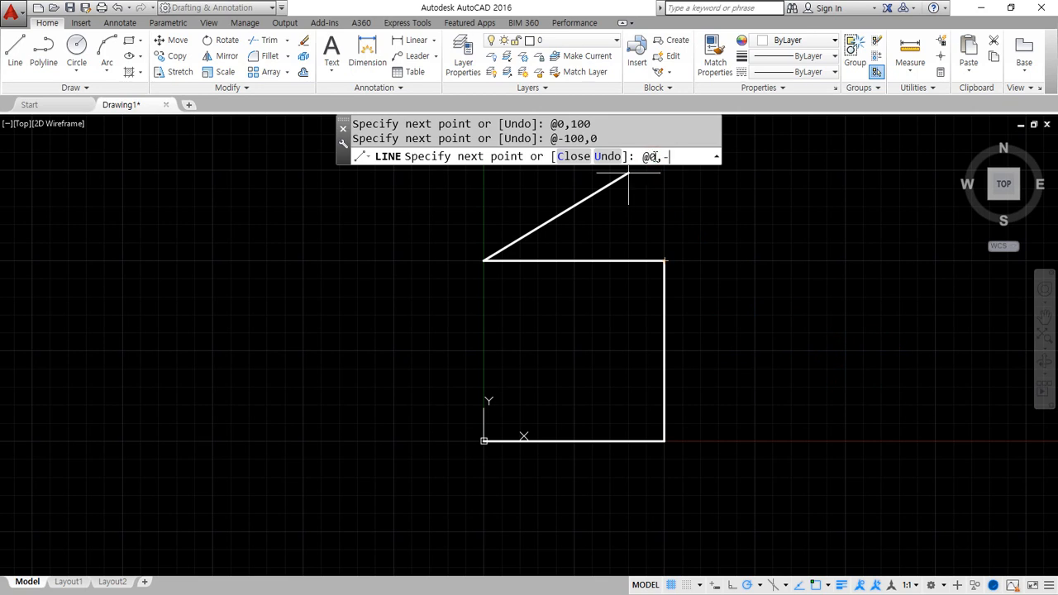
Draw the square's left side down to the origin using the relative coordinate @0,-100, and end the Line command
key("Return")
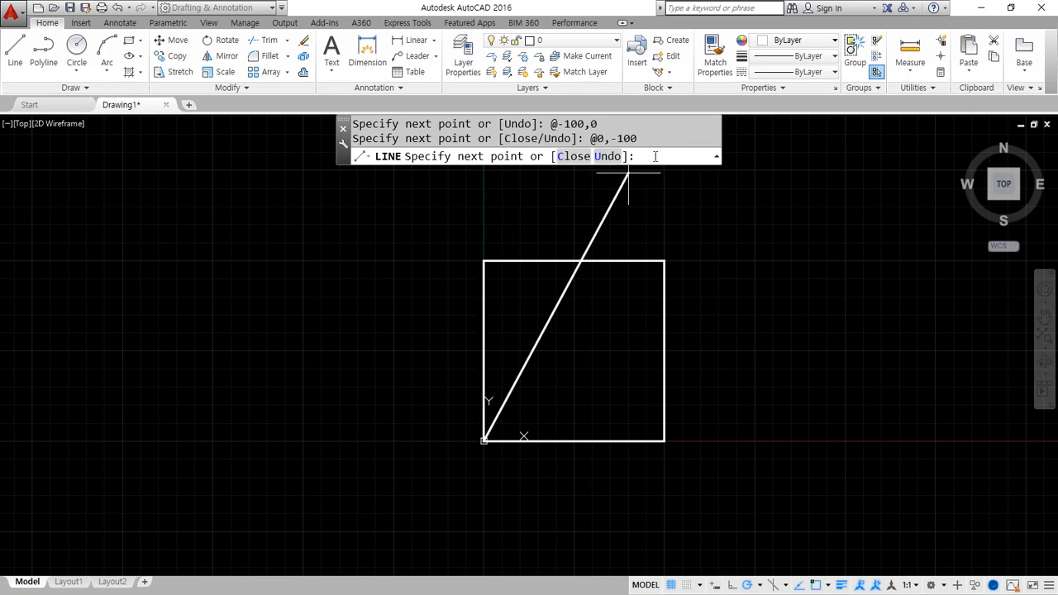
key("Return")
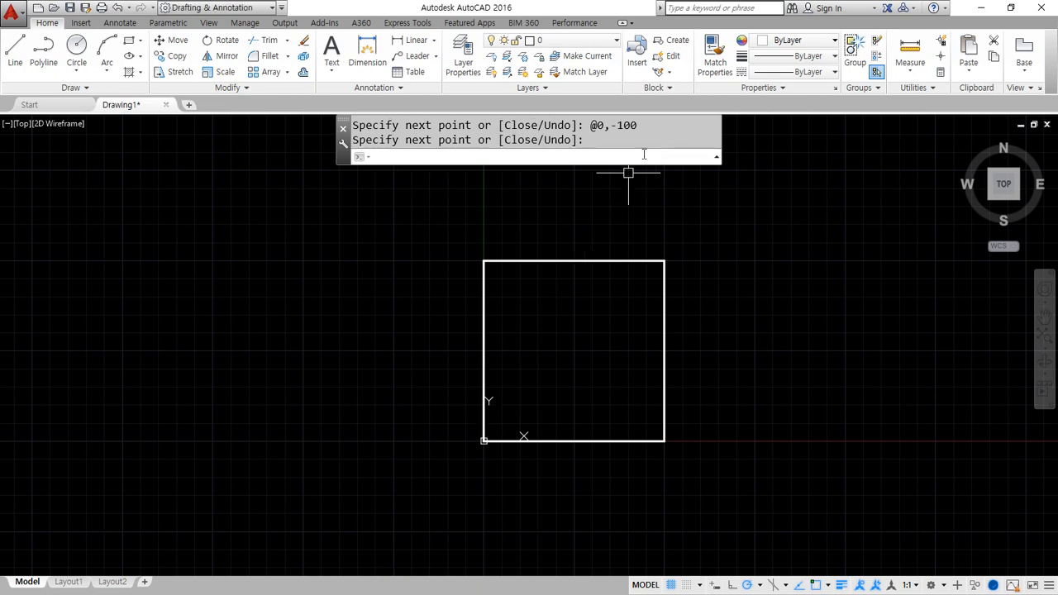
mouse_move(541, 508)
left_mouse_down()
mouse_move(359, 371)
mouse_move(739, 503)
mouse_move(440, 515)
left_mouse_up()
key("Escape")
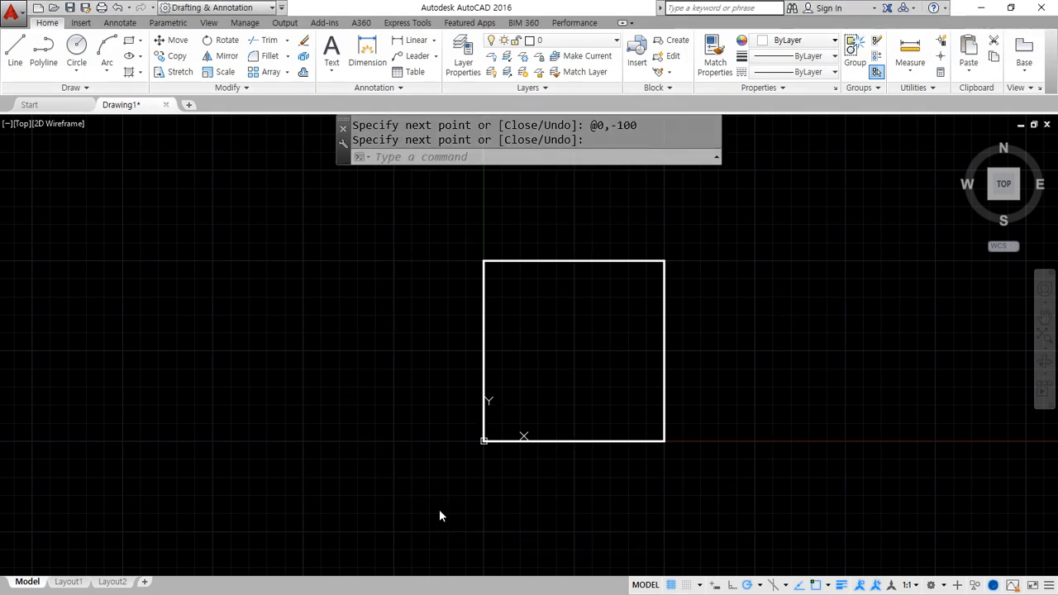
Paste the copied exercise image with the three dimensioned figures into the drawing and bring it fully into view
key("ctrl+v")
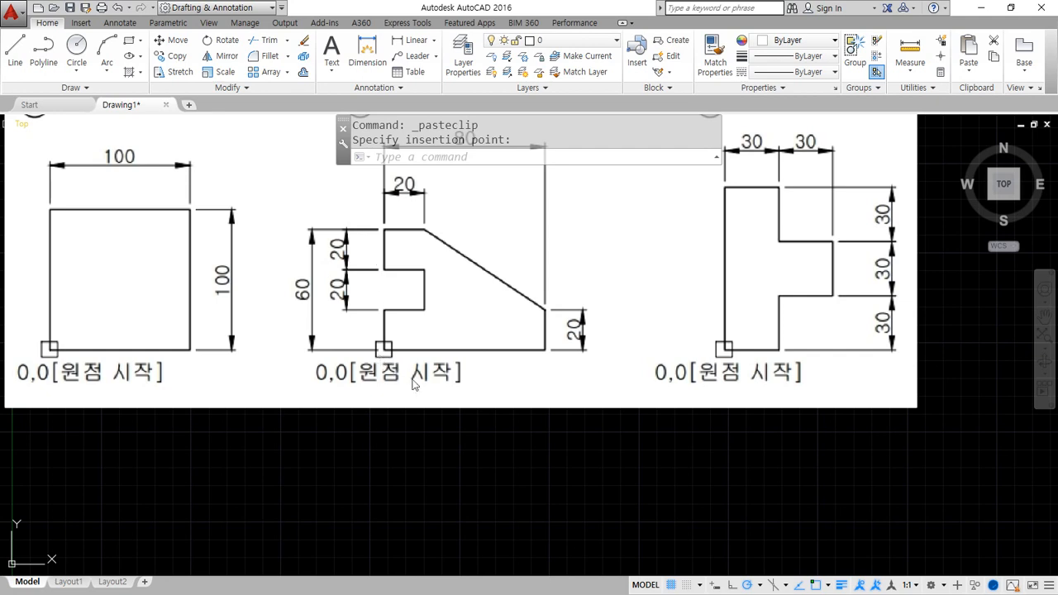
mouse_move(390, 394)
left_mouse_down()
mouse_move(307, 189)
mouse_move(562, 229)
mouse_move(410, 381)
left_mouse_up()
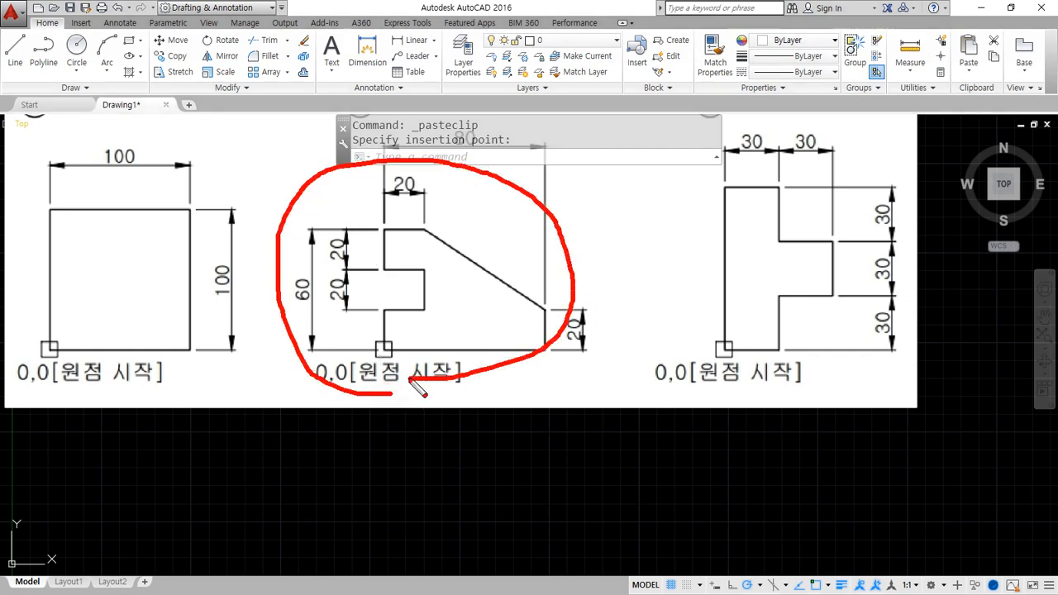
key("Escape")
middle_click_drag(413, 446, 396, 554)
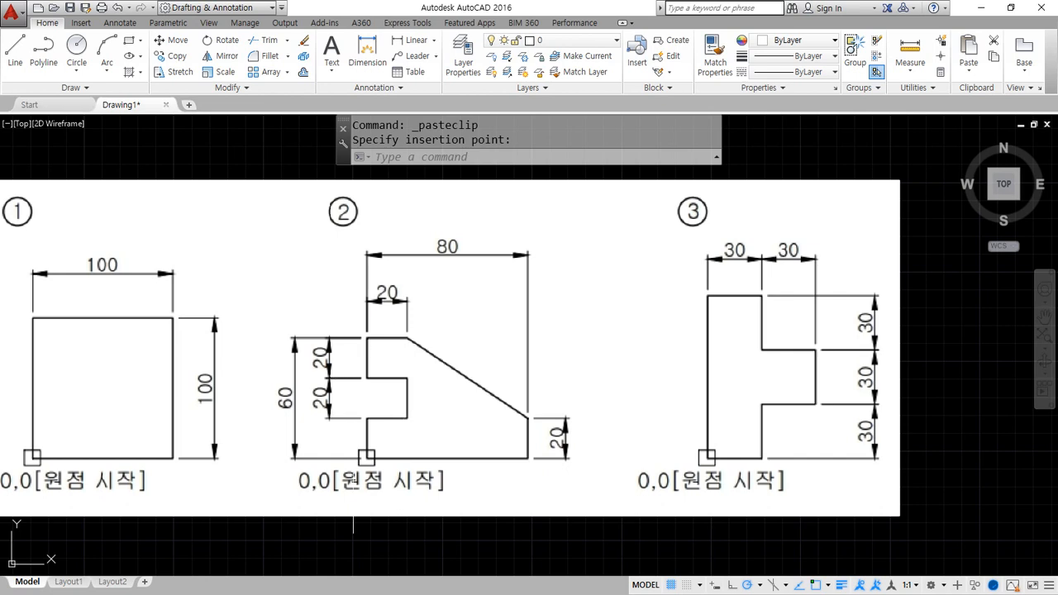
key("ctrl+shift+d")
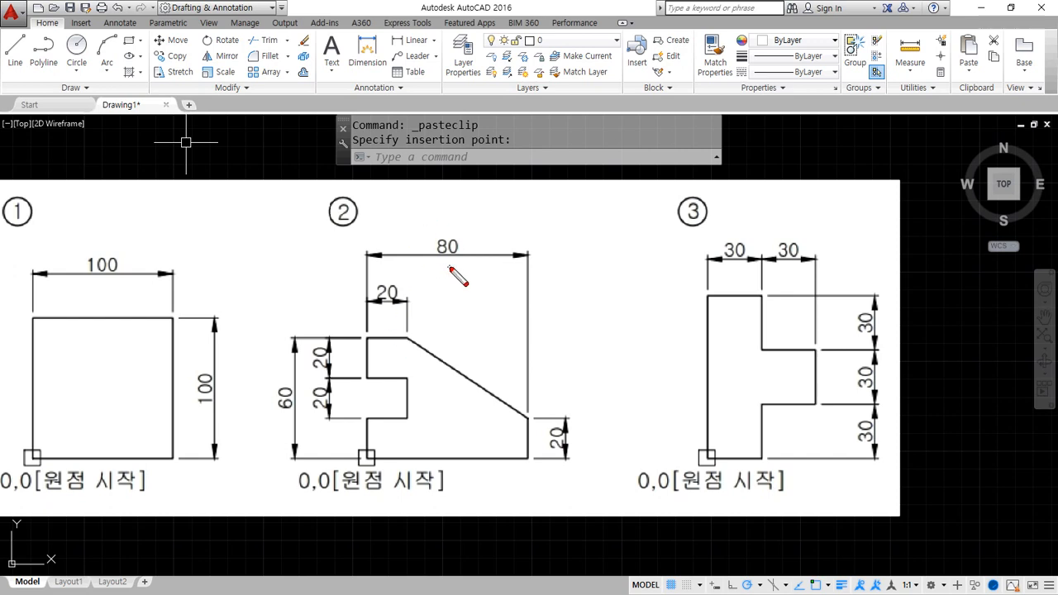
mouse_move(453, 266)
left_mouse_down()
mouse_move(430, 265)
mouse_move(437, 233)
mouse_move(483, 249)
mouse_move(471, 273)
mouse_move(450, 269)
left_mouse_up()
mouse_move(291, 411)
left_mouse_down()
mouse_move(279, 423)
mouse_move(262, 403)
mouse_move(304, 390)
mouse_move(285, 420)
left_mouse_up()
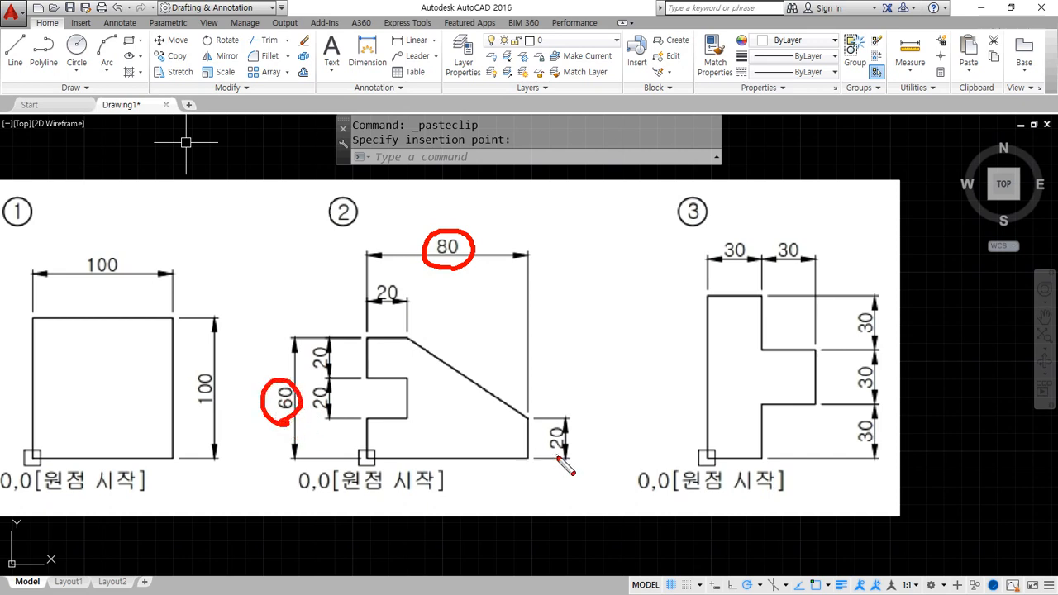
mouse_move(570, 463)
left_mouse_down()
mouse_move(537, 450)
mouse_move(571, 426)
mouse_move(567, 454)
mouse_move(540, 418)
mouse_move(408, 336)
mouse_move(559, 336)
mouse_move(528, 363)
mouse_move(528, 418)
left_mouse_up()
mouse_move(563, 361)
left_mouse_down()
mouse_move(570, 374)
mouse_move(553, 403)
mouse_move(586, 377)
mouse_move(576, 368)
left_mouse_up()
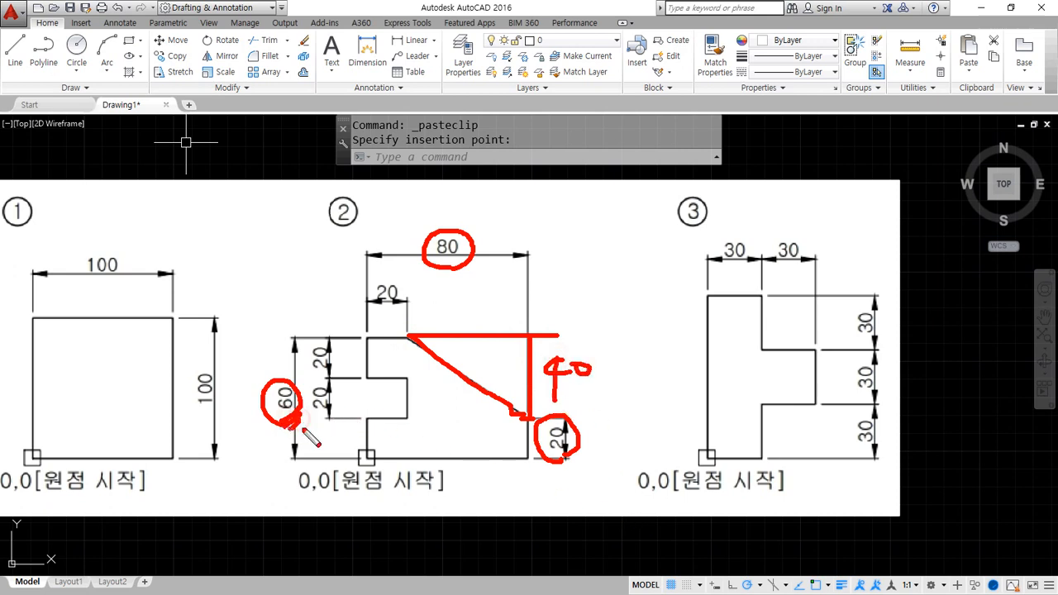
left_click_drag(577, 395, 594, 392)
left_click_drag(601, 396, 603, 404)
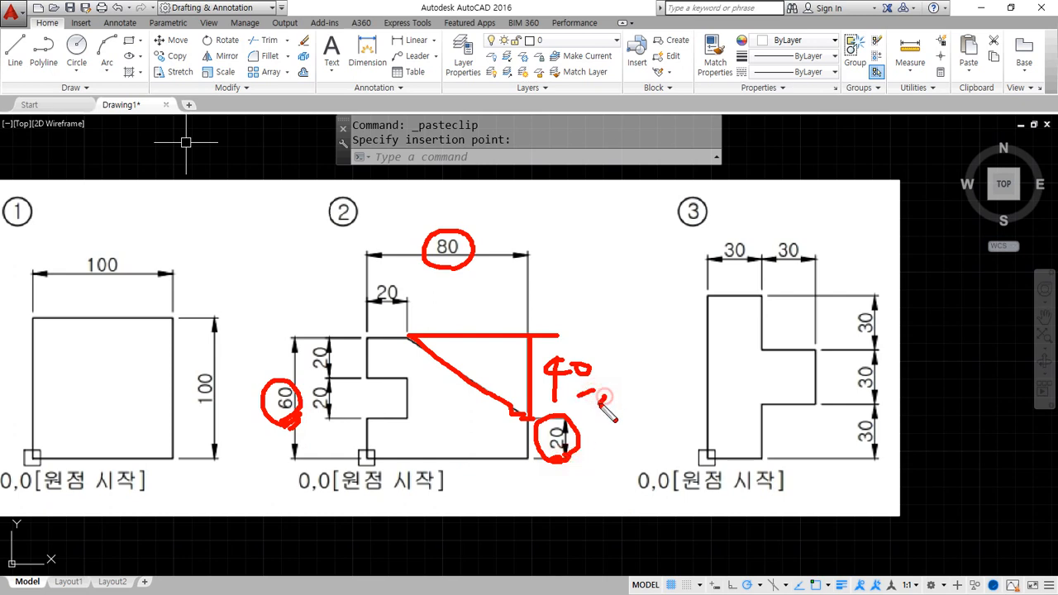
left_click_drag(323, 374, 335, 371)
left_click_drag(337, 411, 326, 461)
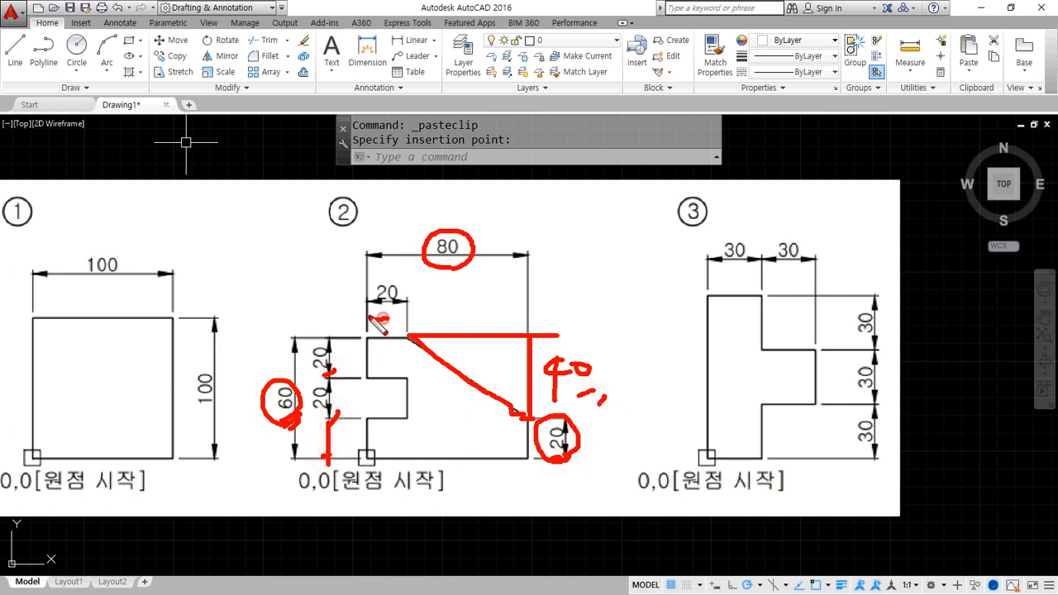
mouse_move(379, 323)
left_mouse_down()
mouse_move(414, 296)
mouse_move(395, 320)
left_mouse_up()
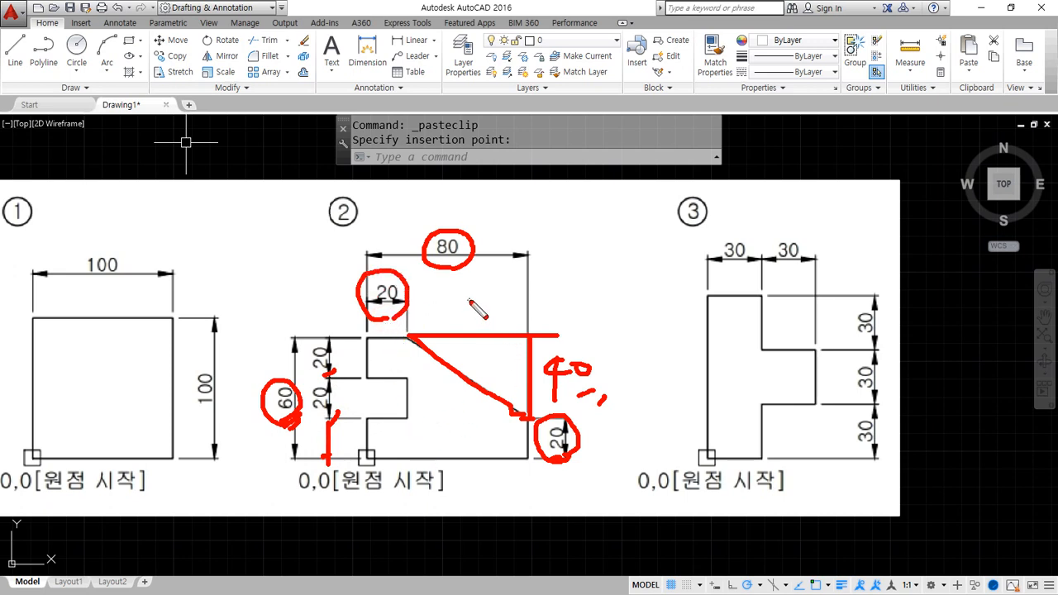
mouse_move(460, 289)
left_mouse_down()
mouse_move(453, 315)
mouse_move(493, 309)
left_mouse_up()
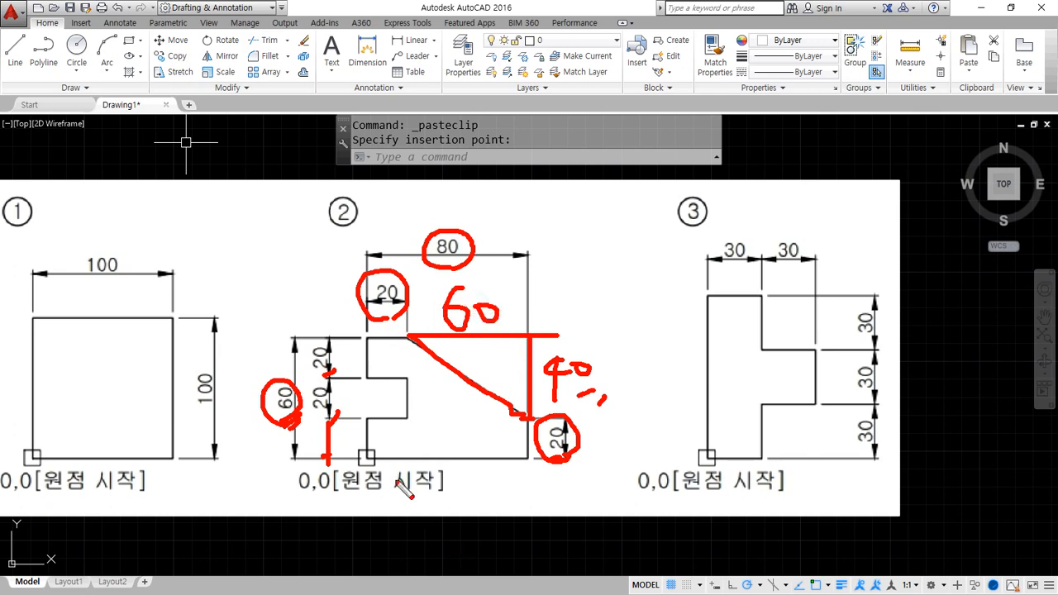
mouse_move(376, 495)
left_mouse_down()
mouse_move(323, 499)
mouse_move(332, 271)
mouse_move(556, 301)
mouse_move(516, 500)
mouse_move(334, 529)
left_mouse_up()
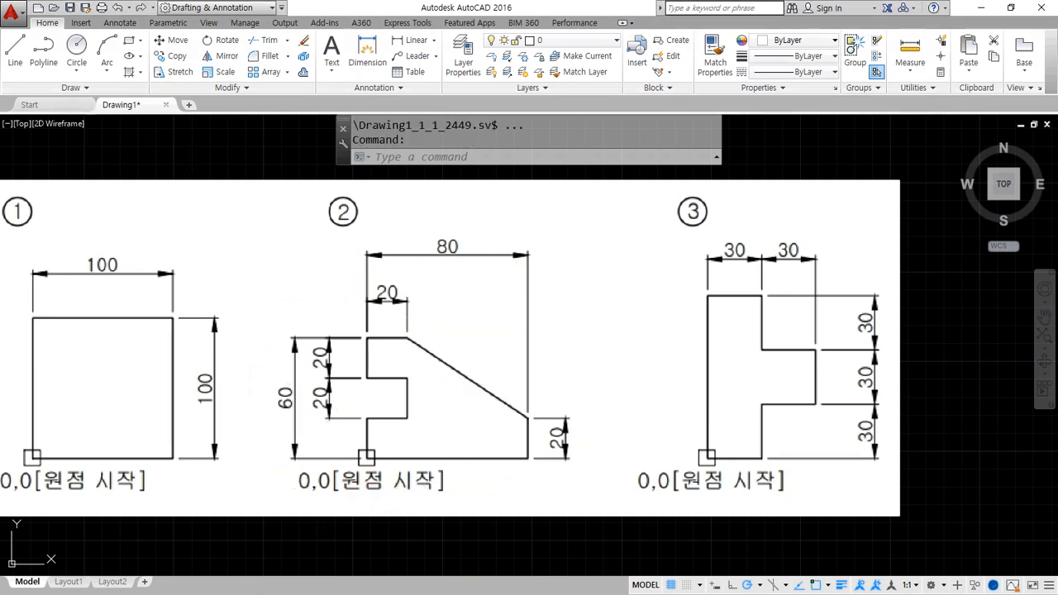
Start a new line at the origin, 0,0, for the second figure, in the empty area below the exercise image
scroll(378, 519, "down", 2)
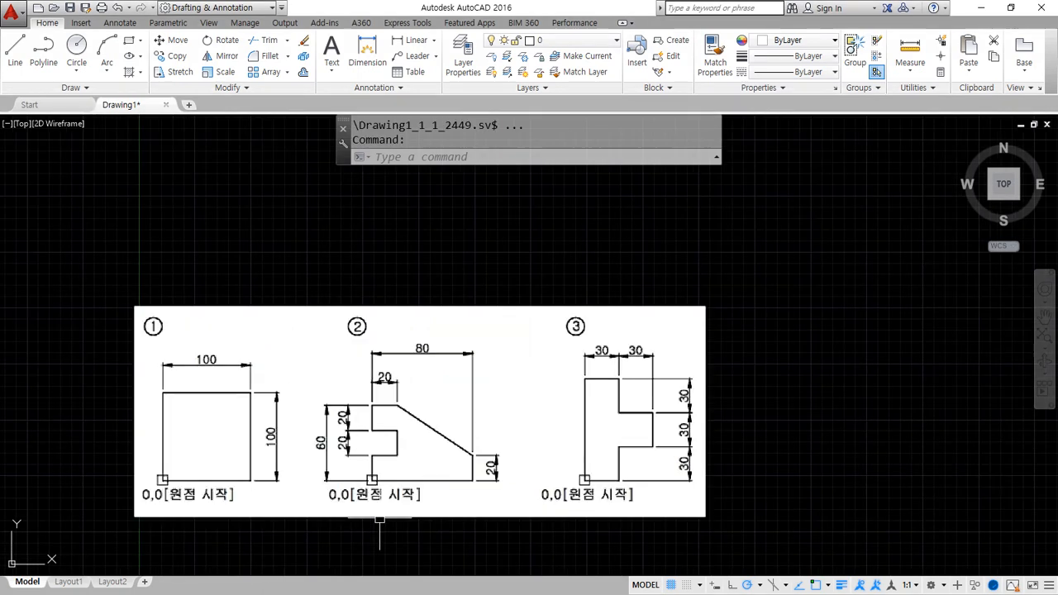
middle_click_drag(379, 517, 421, 375)
scroll(369, 449, "up", 2)
middle_click_drag(320, 473, 366, 444)
scroll(397, 413, "down", 2)
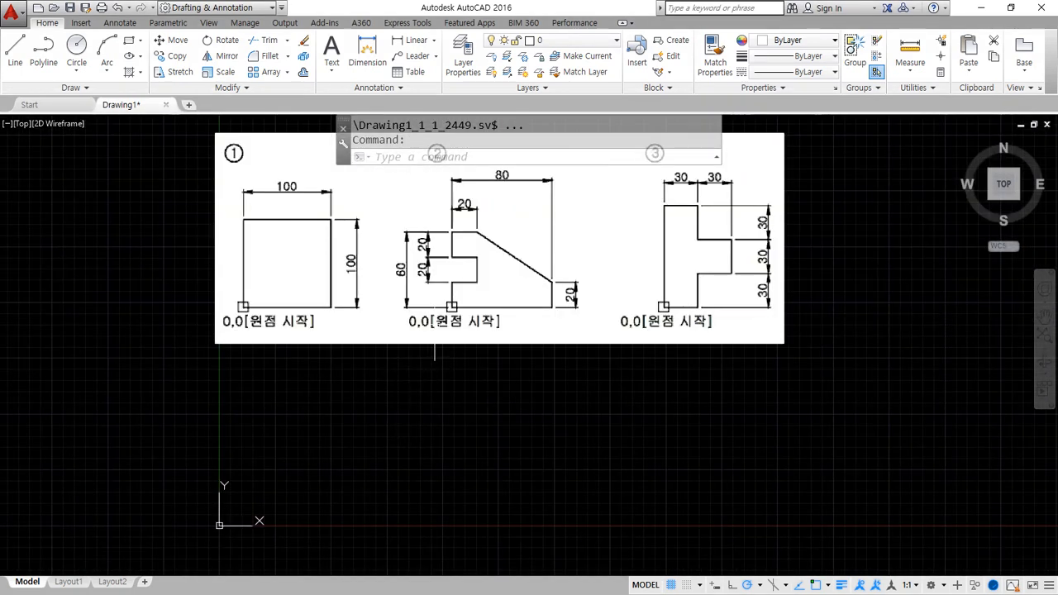
mouse_move(432, 339)
left_mouse_down()
mouse_move(499, 300)
mouse_move(473, 351)
left_mouse_up()
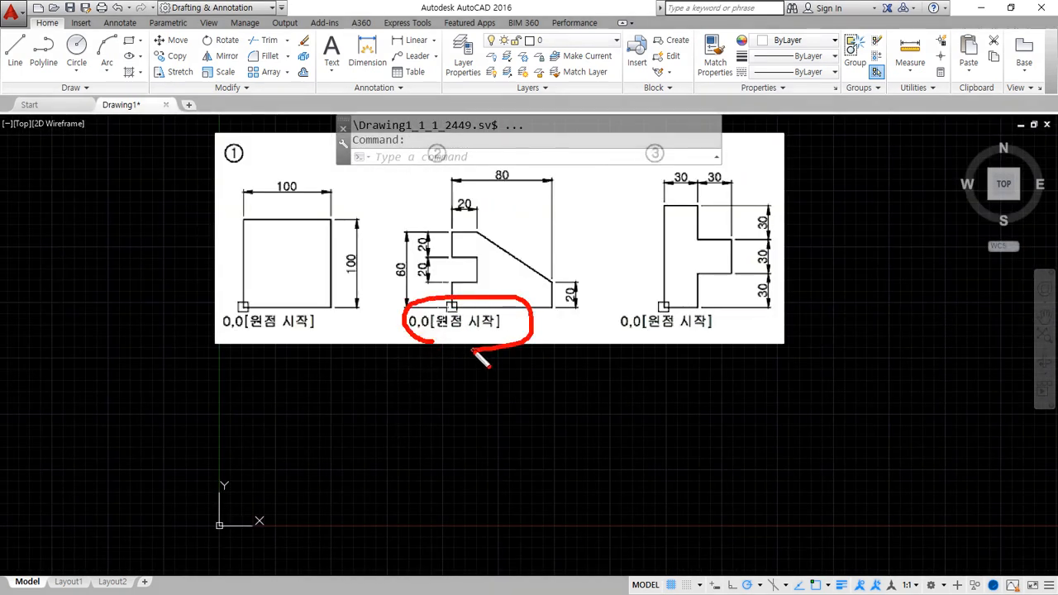
key("Escape")
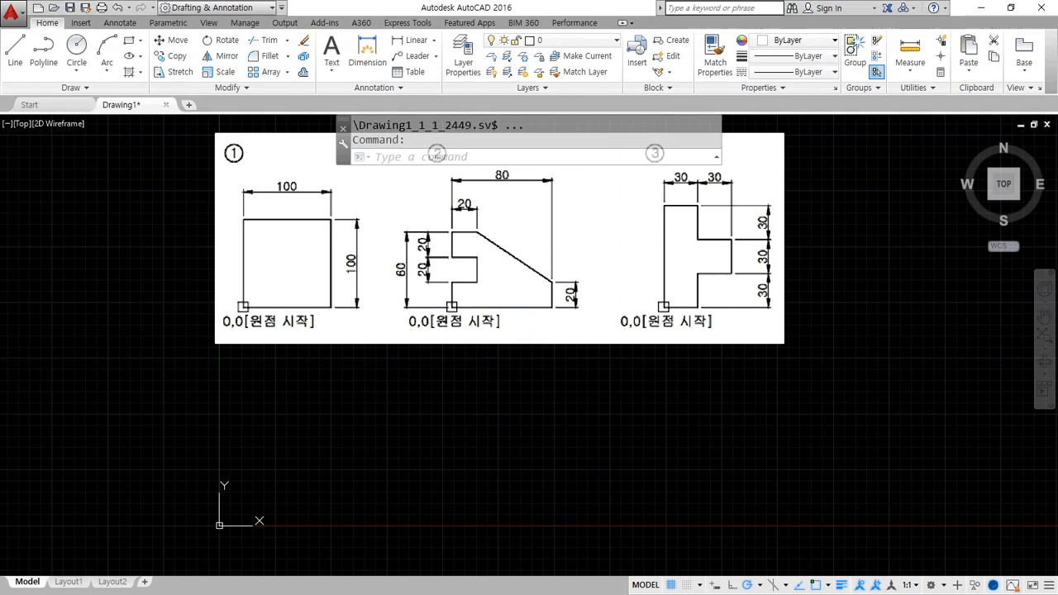
left_click(447, 153)
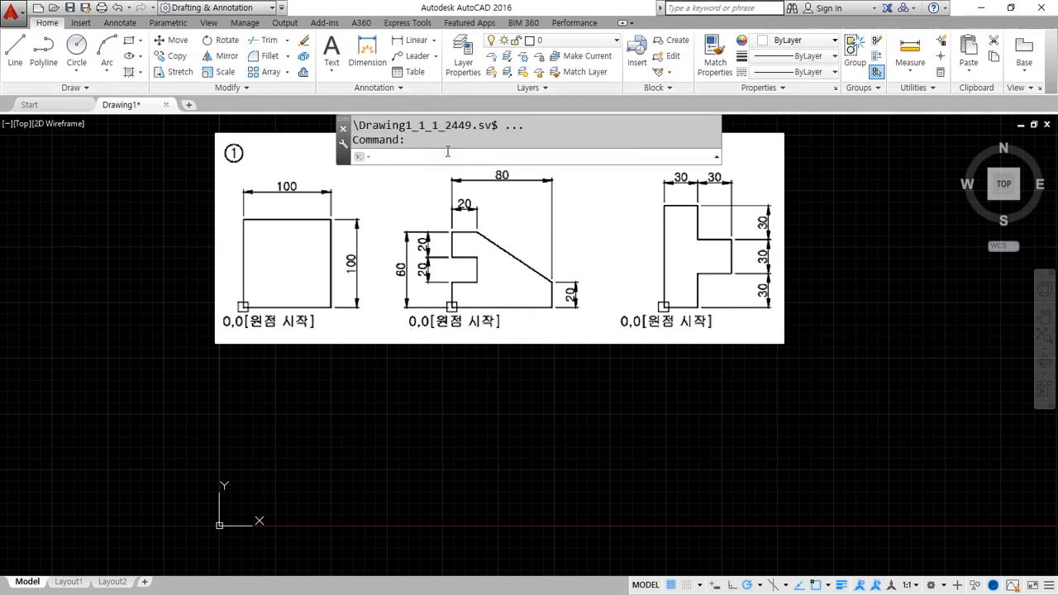
type("l")
key("Return")
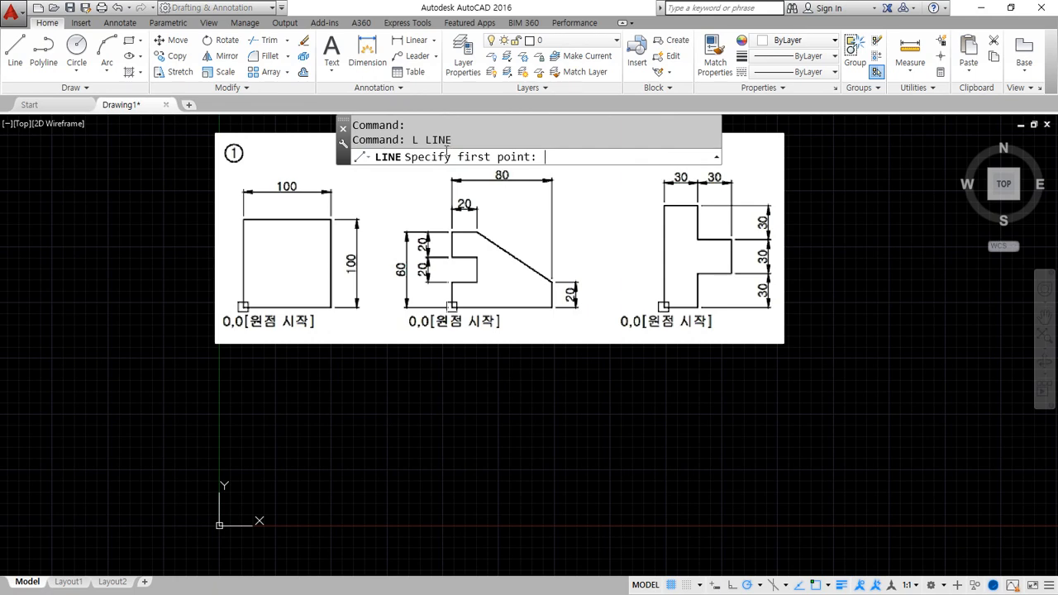
type("0,0")
key("Return")
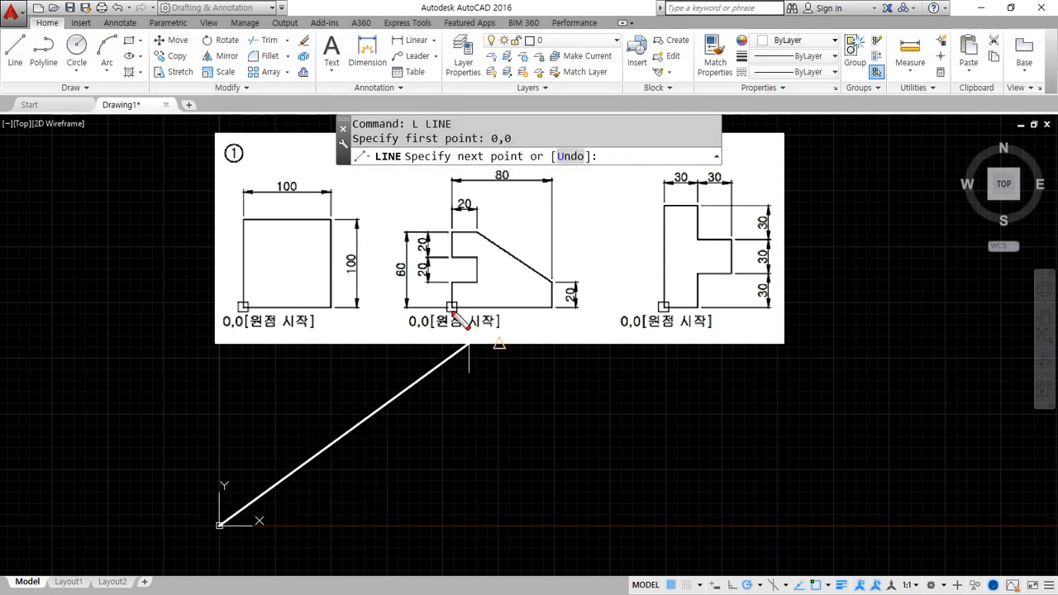
mouse_move(524, 307)
left_mouse_down()
mouse_move(555, 310)
mouse_move(542, 320)
left_mouse_up()
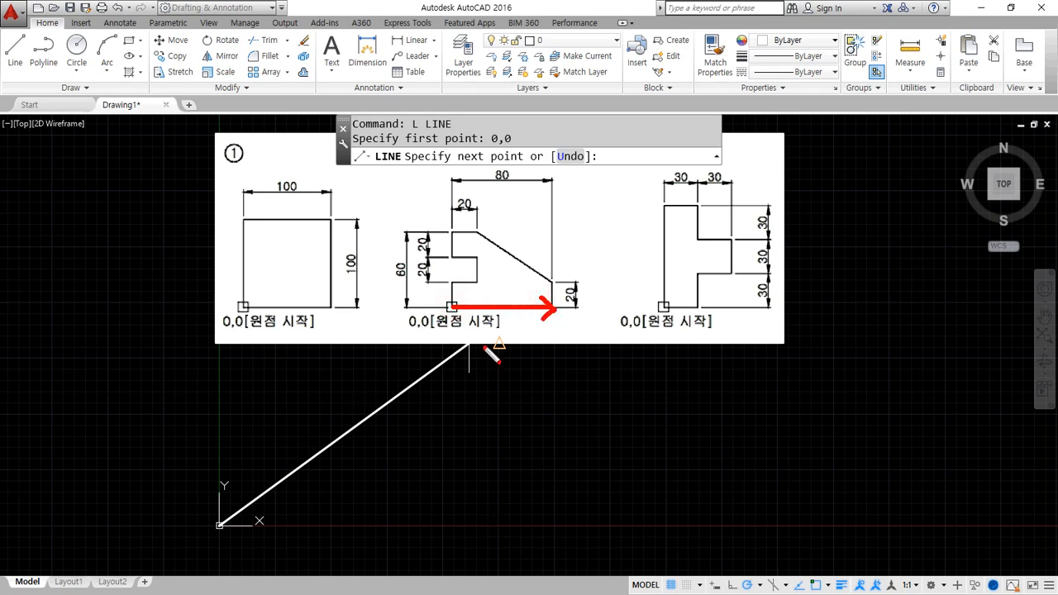
mouse_move(543, 374)
left_mouse_down()
mouse_move(562, 394)
mouse_move(578, 391)
mouse_move(577, 494)
mouse_move(553, 467)
left_mouse_up()
mouse_move(616, 436)
left_mouse_down()
mouse_move(628, 461)
mouse_move(615, 436)
left_mouse_up()
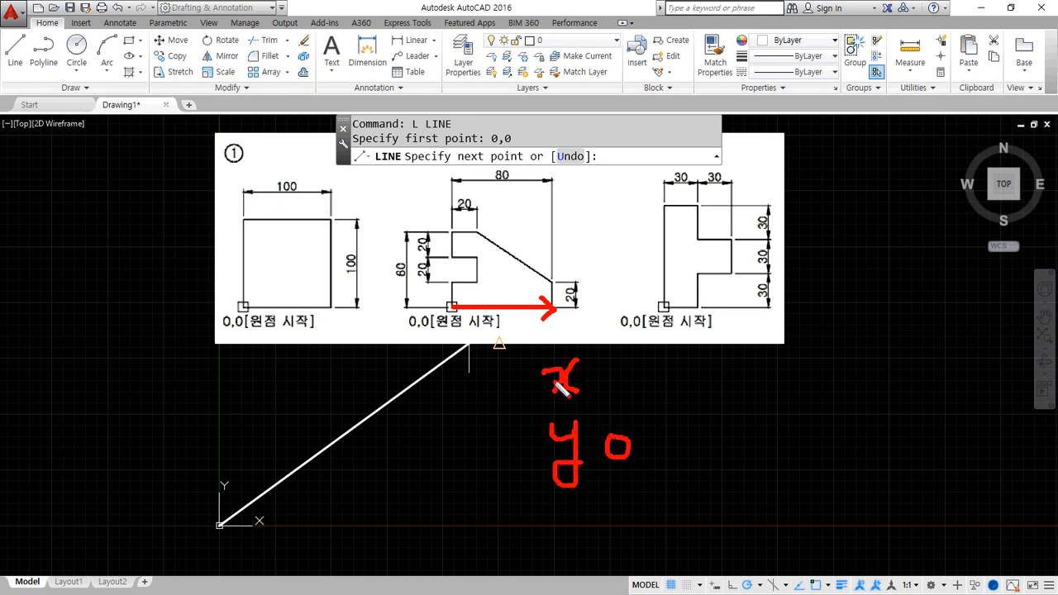
left_click_drag(415, 307, 386, 303)
left_click_drag(403, 290, 403, 315)
mouse_move(564, 316)
left_mouse_down()
mouse_move(606, 328)
mouse_move(584, 327)
left_mouse_up()
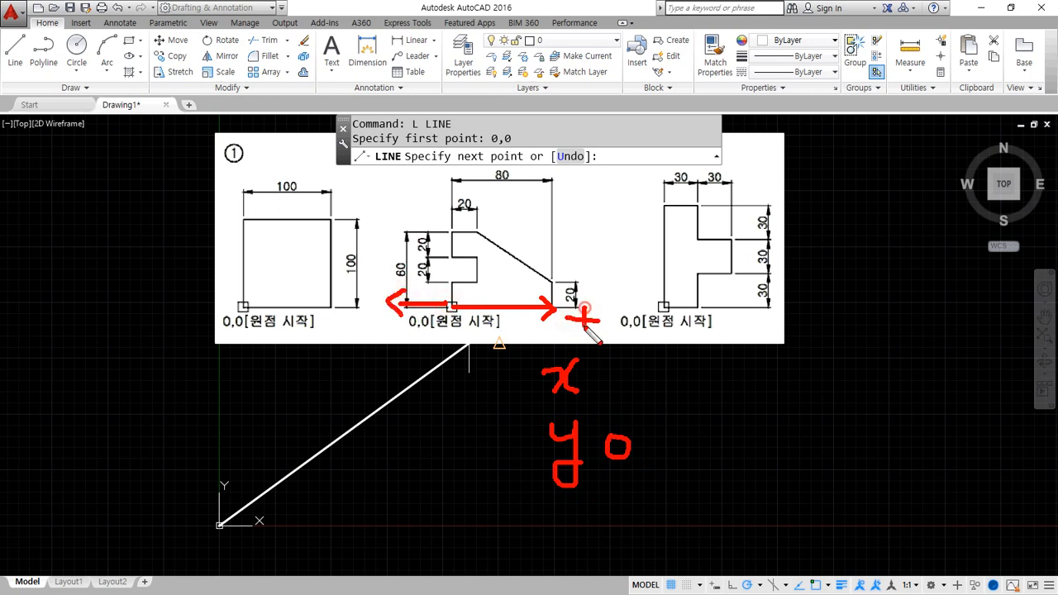
left_click_drag(364, 330, 388, 330)
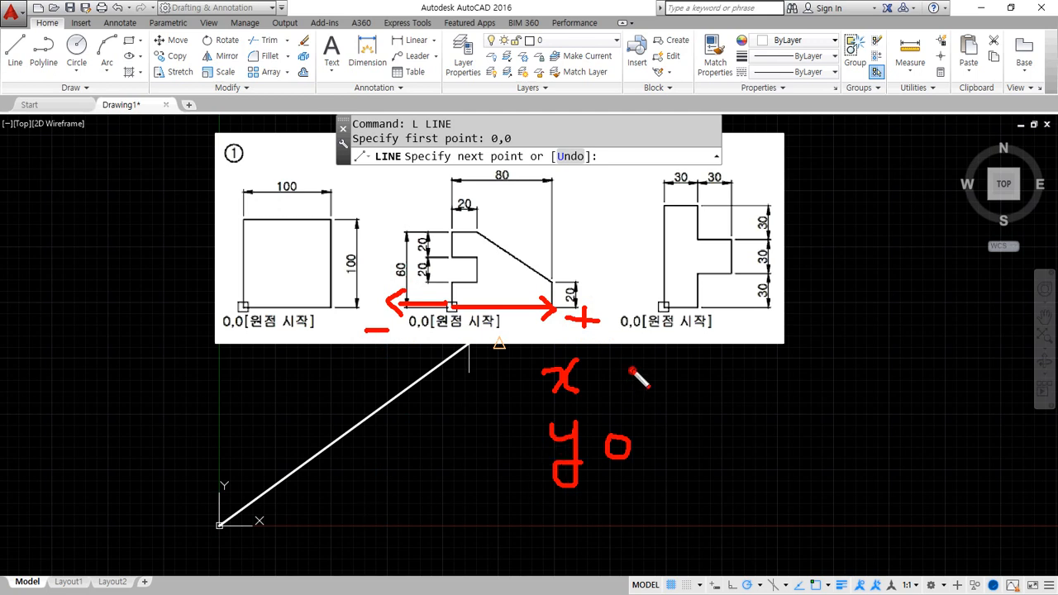
mouse_move(637, 372)
left_mouse_down()
mouse_move(619, 394)
mouse_move(656, 377)
left_mouse_up()
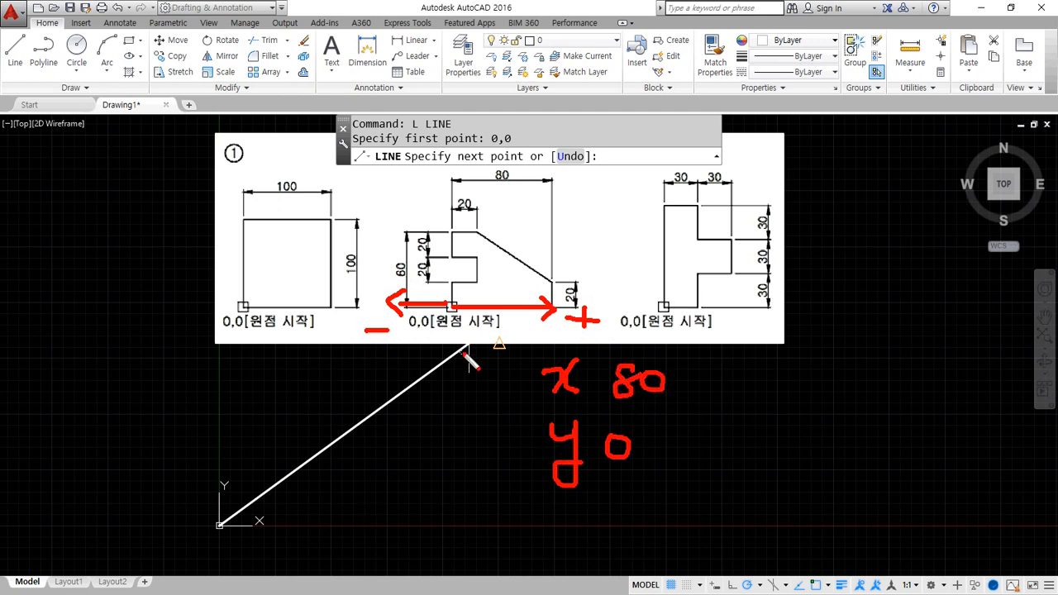
mouse_move(651, 493)
left_mouse_down()
mouse_move(543, 460)
mouse_move(696, 465)
mouse_move(649, 493)
left_mouse_up()
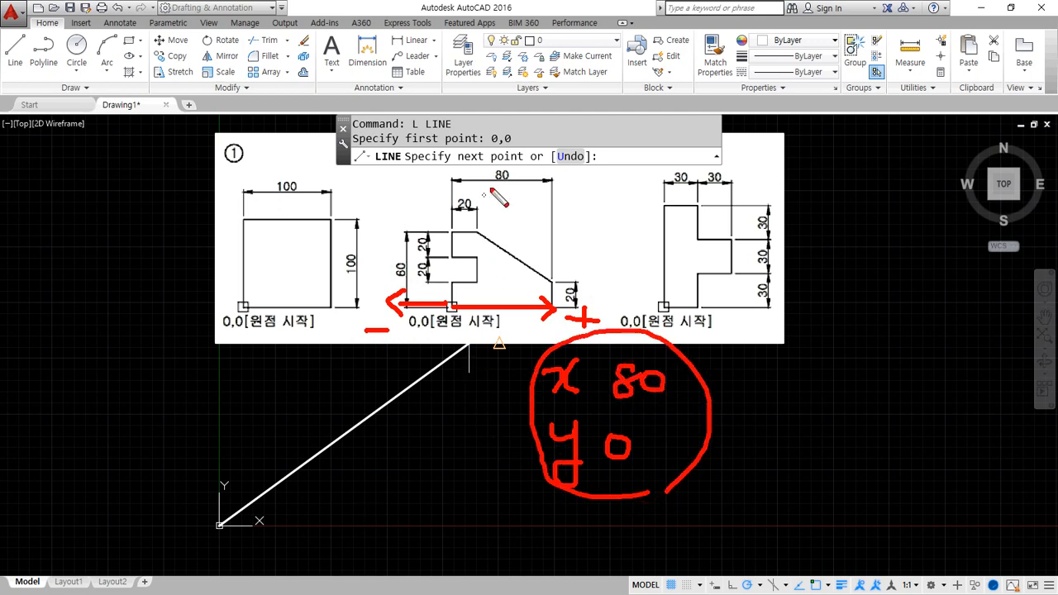
key("Escape")
left_click(614, 156)
type("@")
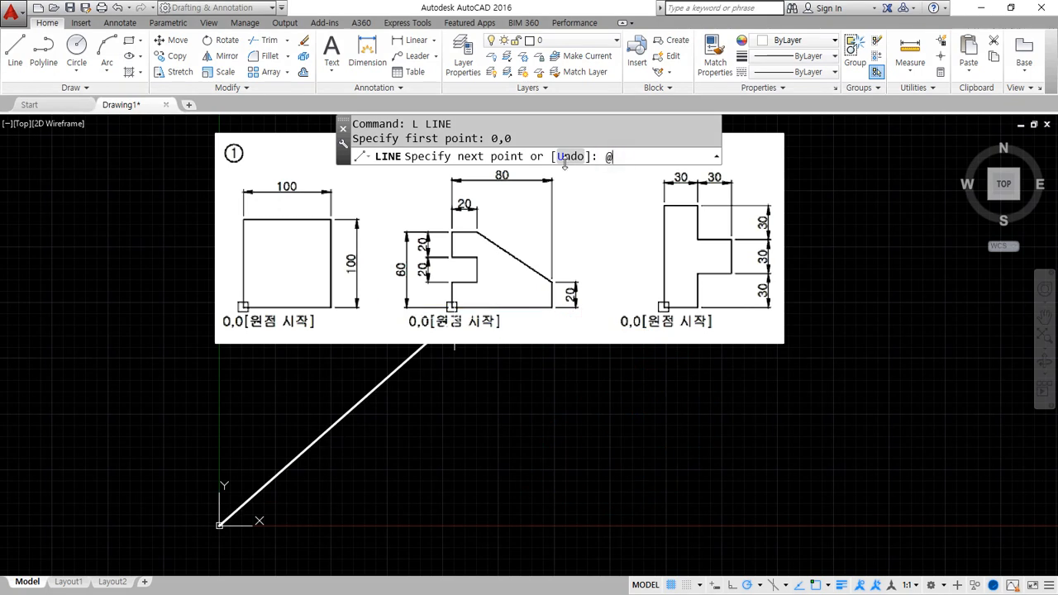
type("80,0")
key("Return")
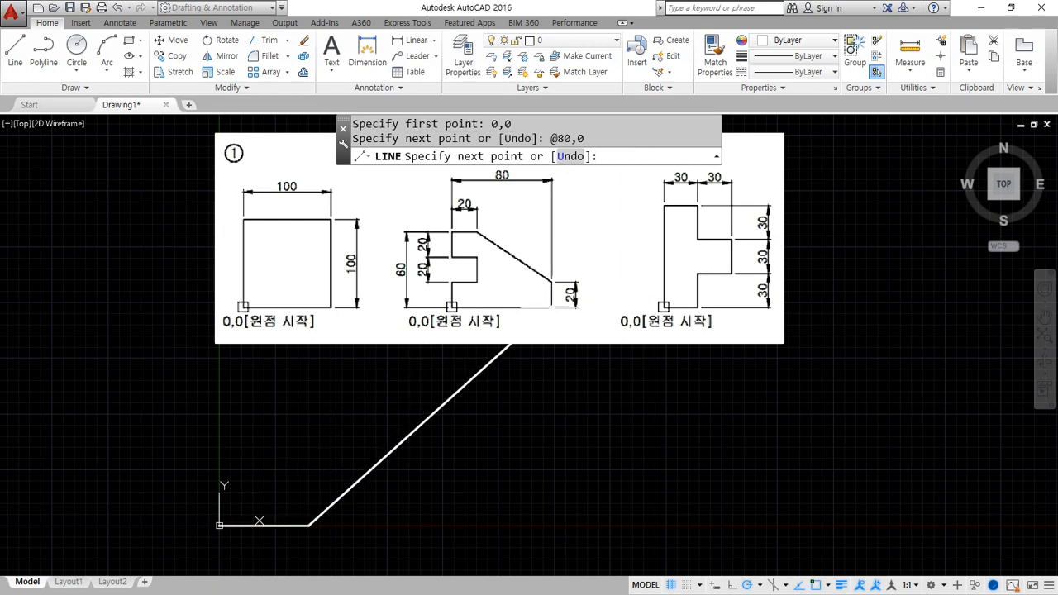
Draw the second figure's short right edge upward using the relative coordinate @0,20
mouse_move(552, 306)
left_mouse_down()
mouse_move(613, 303)
mouse_move(608, 313)
left_mouse_up()
mouse_move(544, 308)
left_mouse_down()
mouse_move(507, 305)
mouse_move(513, 299)
mouse_move(514, 314)
mouse_move(553, 229)
mouse_move(562, 234)
left_mouse_up()
mouse_move(550, 308)
left_mouse_down()
mouse_move(550, 382)
mouse_move(562, 363)
left_mouse_up()
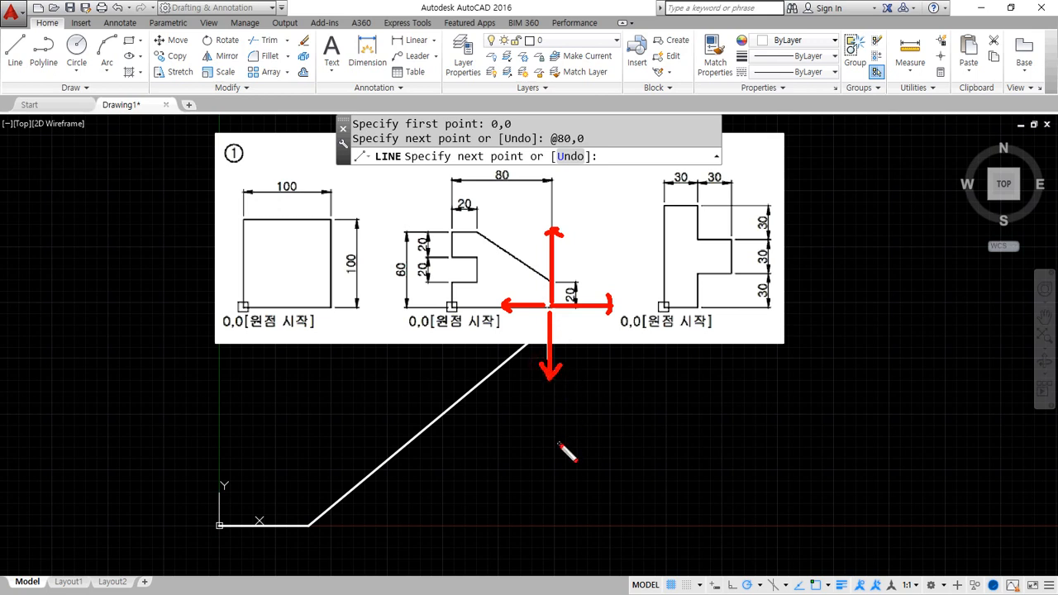
key("e")
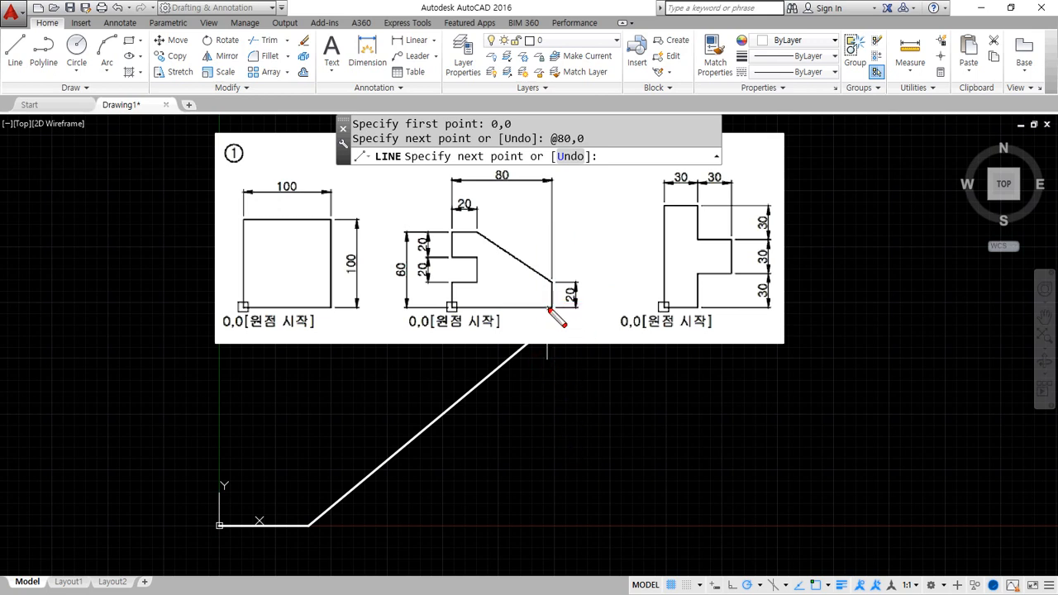
left_click_drag(549, 308, 551, 228)
mouse_move(605, 368)
left_mouse_down()
mouse_move(596, 395)
mouse_move(661, 377)
left_mouse_up()
left_click_drag(603, 420, 632, 478)
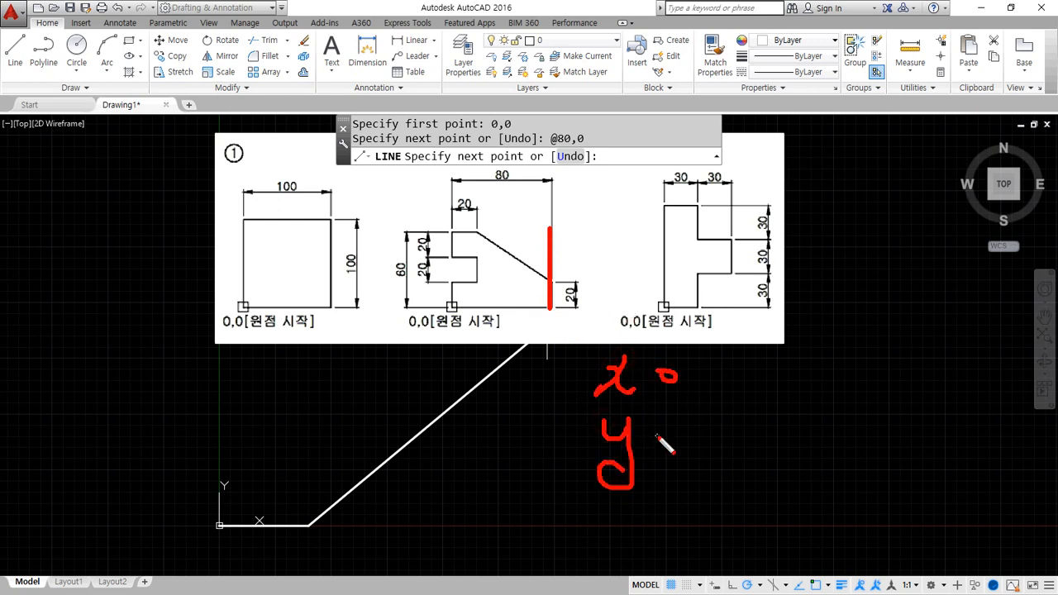
mouse_move(661, 423)
left_mouse_down()
mouse_move(686, 440)
mouse_move(716, 435)
mouse_move(698, 421)
left_mouse_up()
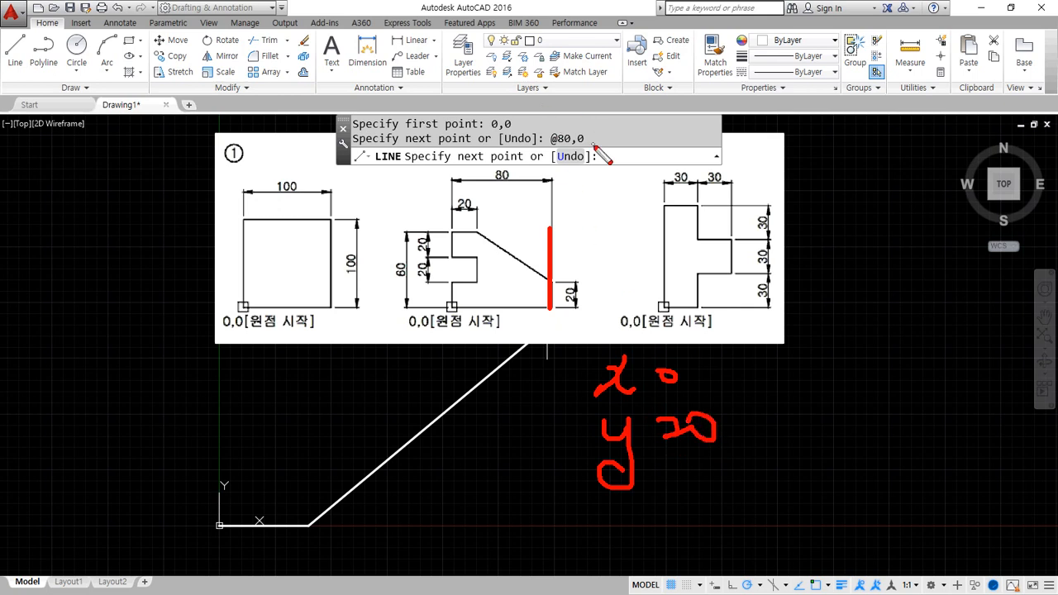
key("Escape")
type("@0,")
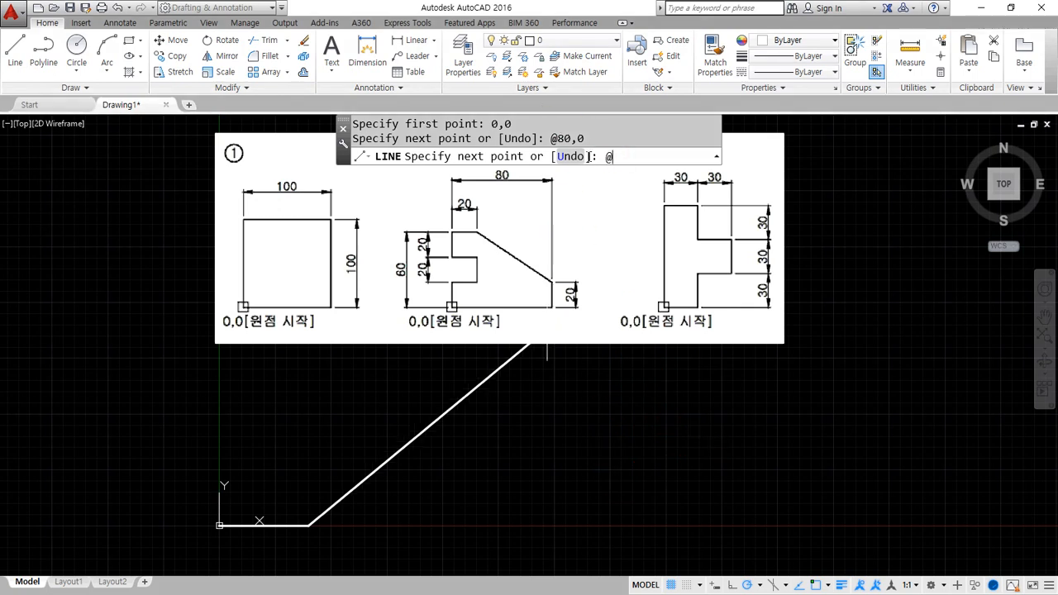
type("20")
key("Return")
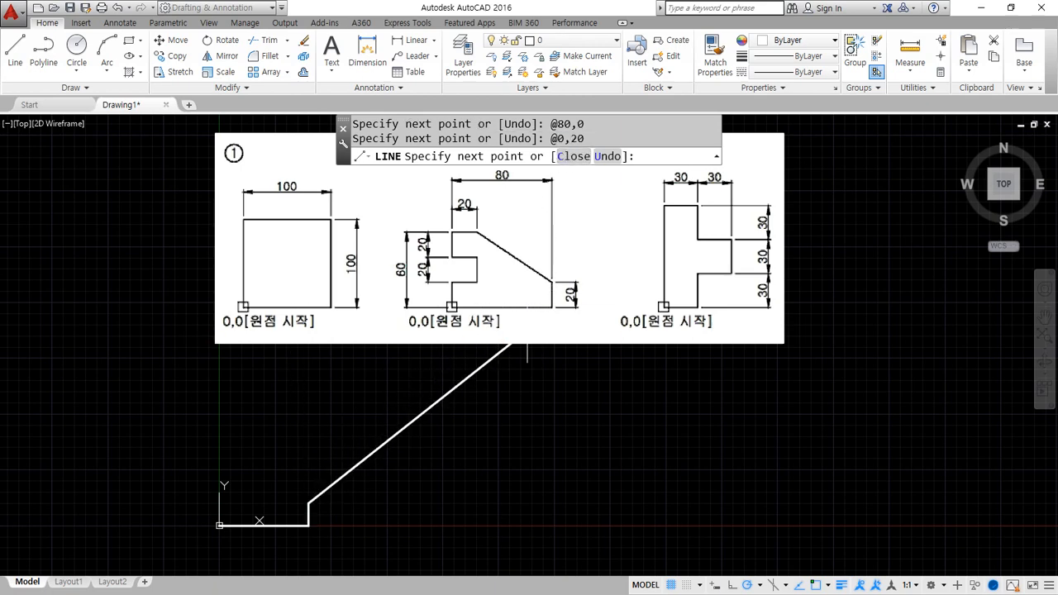
Examine the horizontal and vertical offsets of the second figure's sloped edge in the exercise image
mouse_move(568, 283)
left_mouse_down()
mouse_move(613, 282)
mouse_move(610, 295)
mouse_move(651, 288)
mouse_move(636, 304)
left_mouse_up()
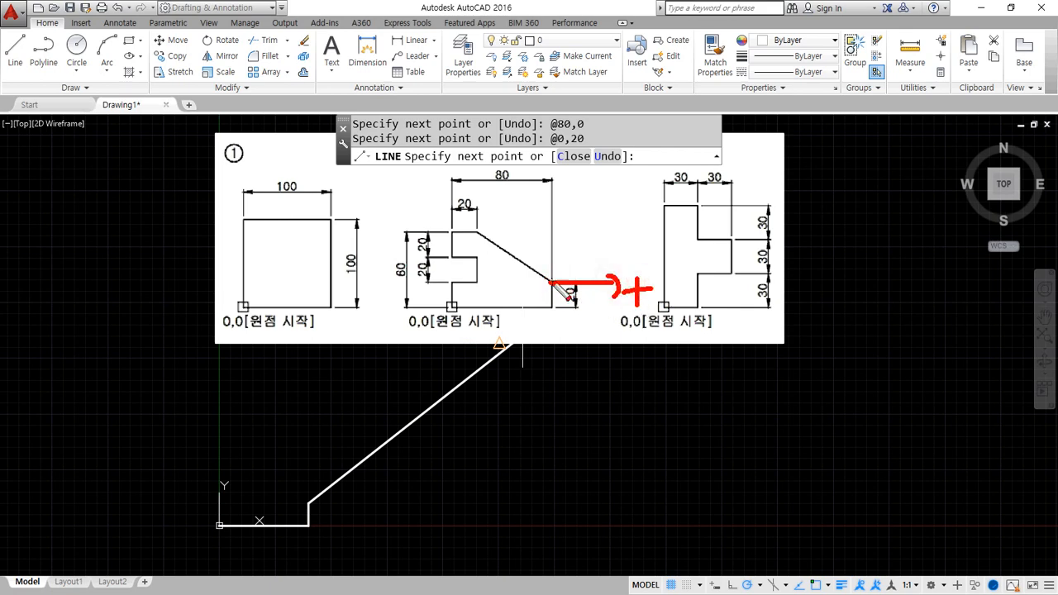
mouse_move(551, 284)
left_mouse_down()
mouse_move(550, 234)
mouse_move(567, 248)
mouse_move(589, 239)
mouse_move(506, 281)
mouse_move(514, 295)
mouse_move(453, 291)
left_mouse_up()
mouse_move(551, 285)
left_mouse_down()
mouse_move(550, 332)
mouse_move(565, 329)
left_mouse_up()
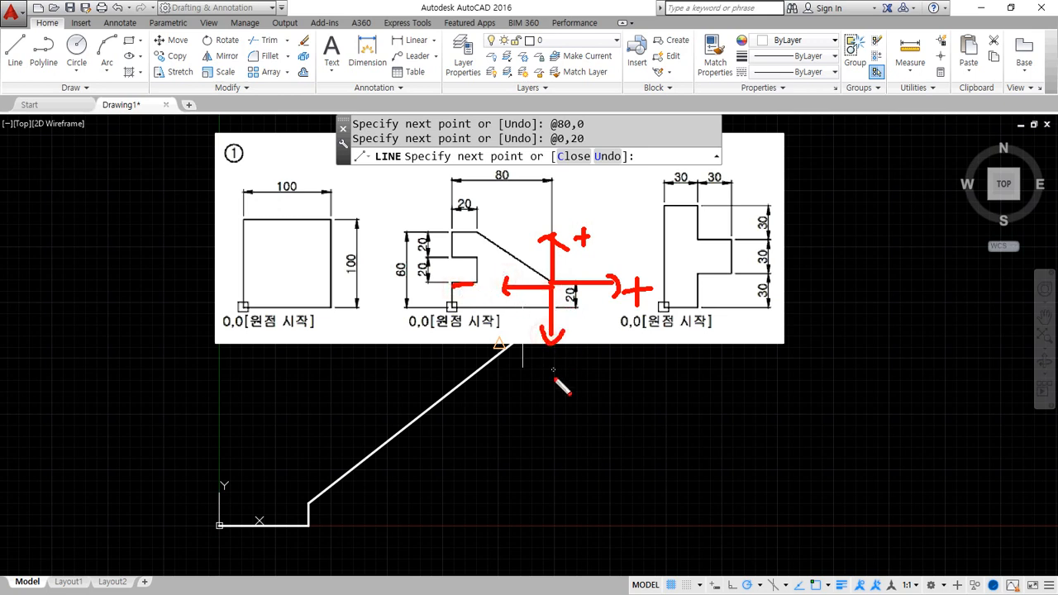
left_click_drag(559, 383, 524, 383)
mouse_move(522, 283)
left_mouse_down()
mouse_move(467, 285)
mouse_move(487, 296)
mouse_move(479, 234)
mouse_move(490, 245)
left_mouse_up()
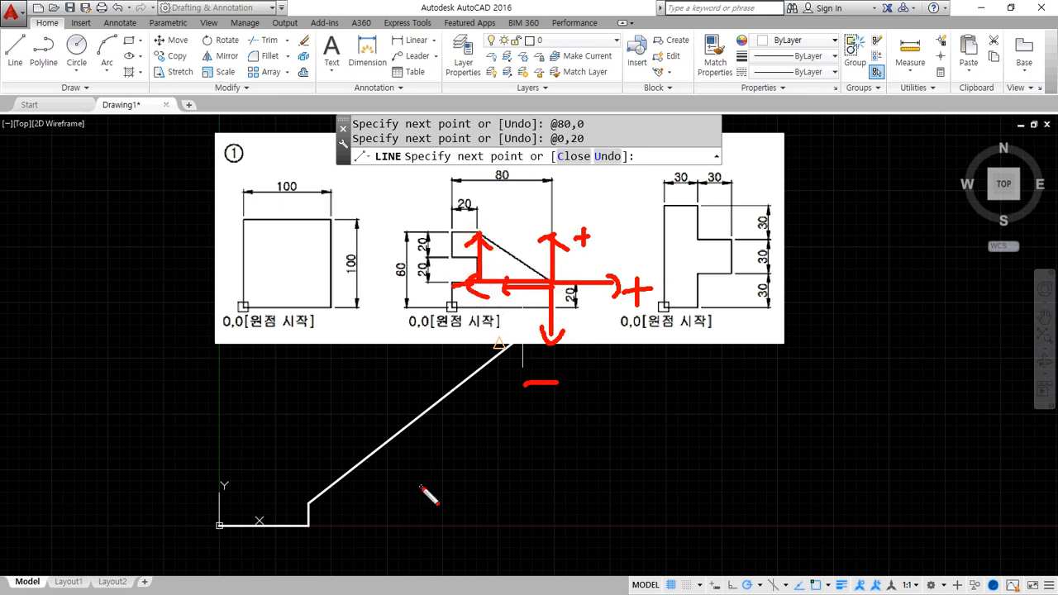
key("e")
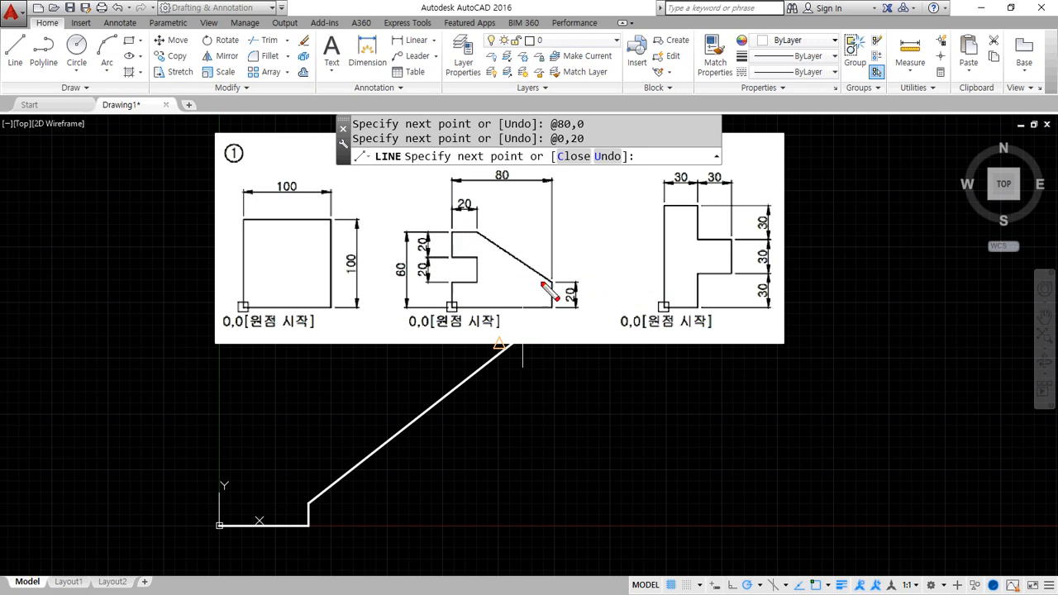
left_click_drag(548, 281, 481, 282)
mouse_move(490, 273)
left_mouse_down()
mouse_move(494, 315)
mouse_move(542, 324)
left_mouse_up()
mouse_move(481, 286)
left_mouse_down()
mouse_move(479, 245)
mouse_move(494, 254)
left_mouse_up()
left_click_drag(563, 337, 563, 343)
mouse_move(583, 307)
left_mouse_down()
mouse_move(579, 327)
mouse_move(599, 325)
left_mouse_up()
left_click_drag(585, 305, 589, 349)
mouse_move(604, 307)
left_mouse_down()
mouse_move(609, 328)
mouse_move(600, 308)
left_mouse_up()
mouse_move(674, 359)
left_mouse_down()
mouse_move(655, 366)
mouse_move(472, 285)
mouse_move(653, 364)
mouse_move(603, 355)
left_mouse_up()
key("Escape")
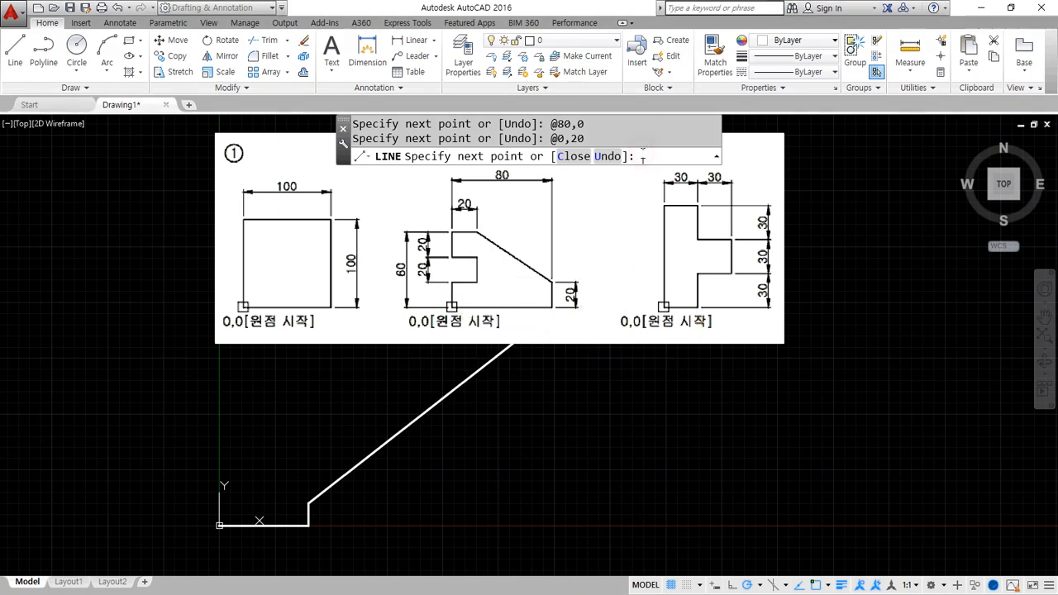
Draw the sloped edge up and to the left using the relative coordinate @-60,40
type("@-6")
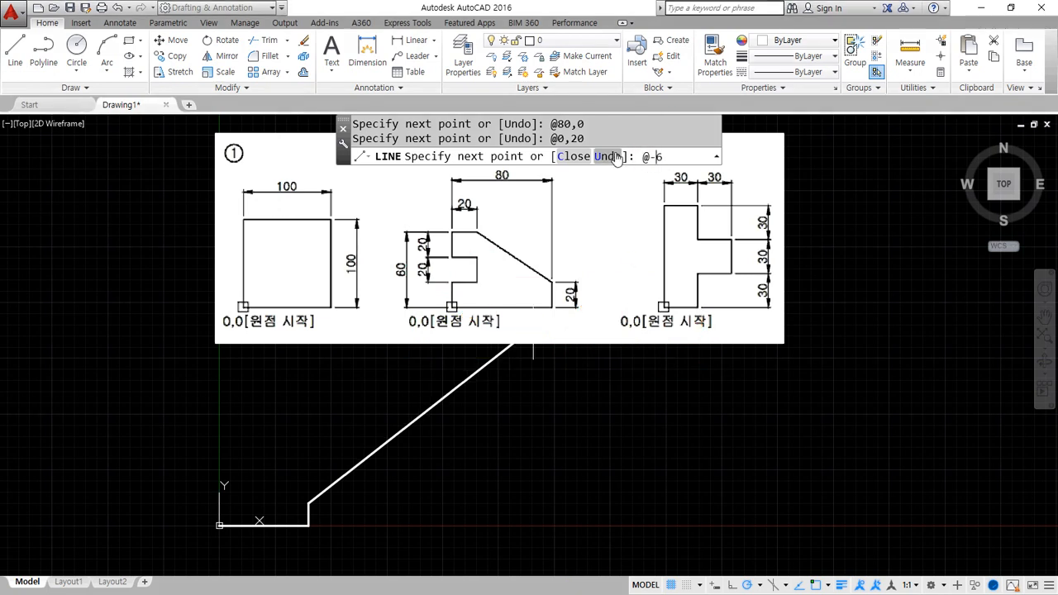
type("0,40")
key("Return")
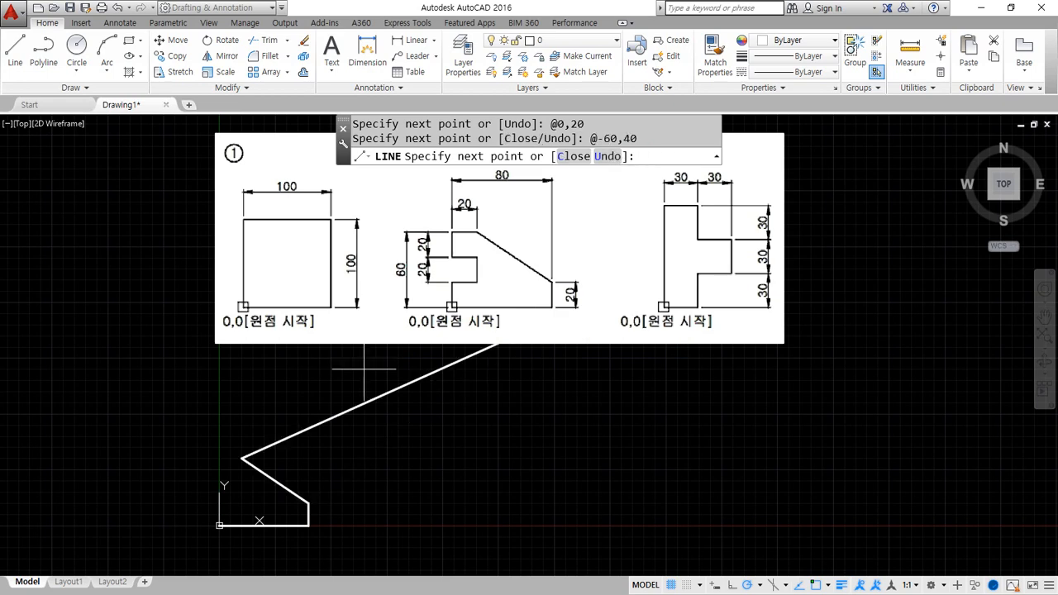
Draw the second figure's top edge leftward from the slope's upper end using the relative coordinate @-20,0
scroll(223, 489, "up", 2)
scroll(240, 480, "down", 2)
middle_click_drag(245, 475, 344, 439)
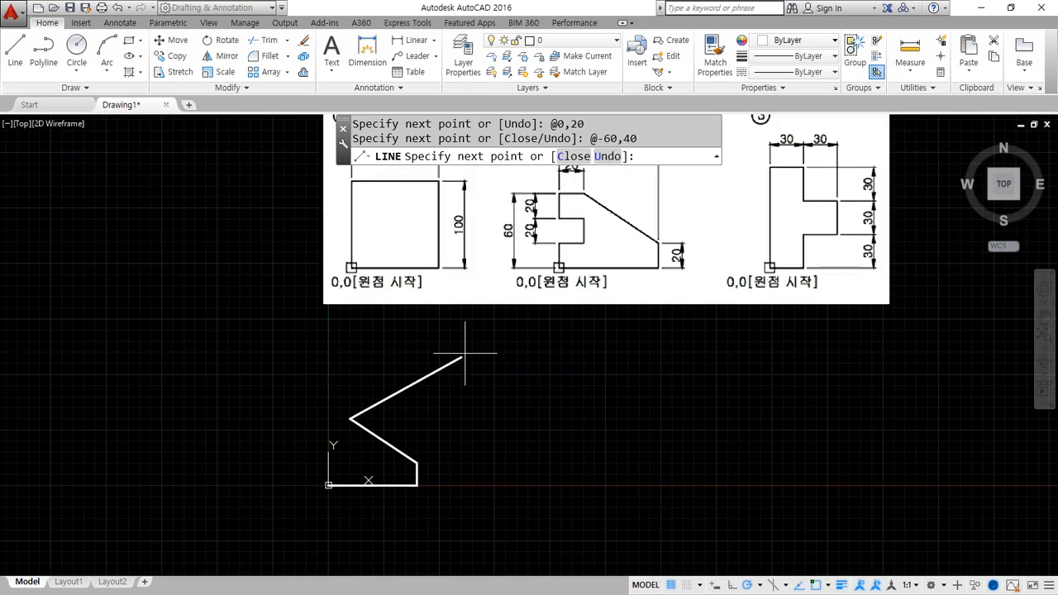
middle_click_drag(498, 256, 440, 287)
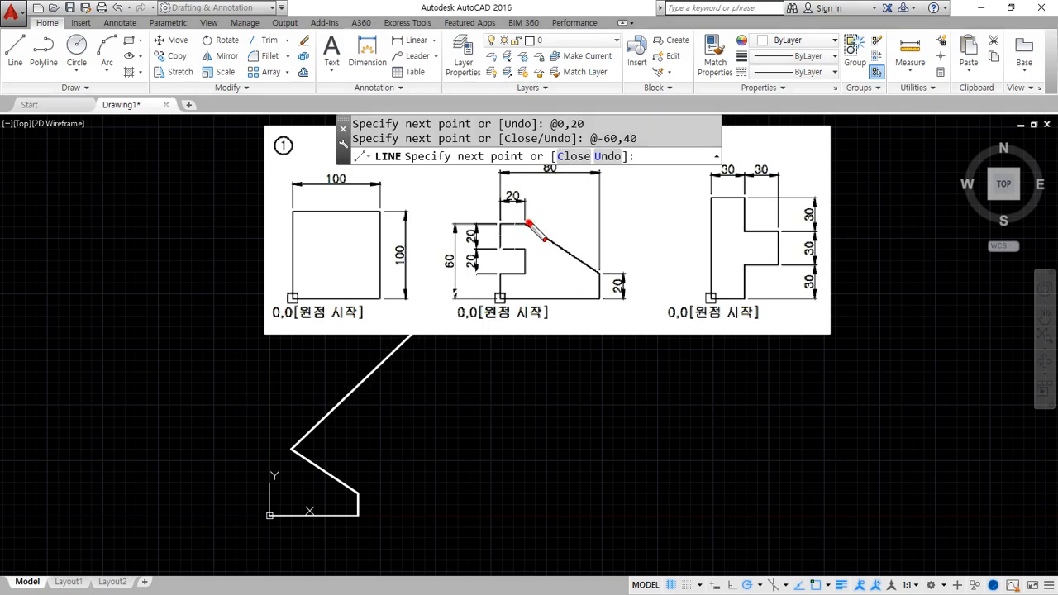
mouse_move(525, 222)
left_mouse_down()
mouse_move(610, 221)
mouse_move(684, 294)
mouse_move(659, 292)
left_mouse_up()
left_click_drag(727, 239, 717, 244)
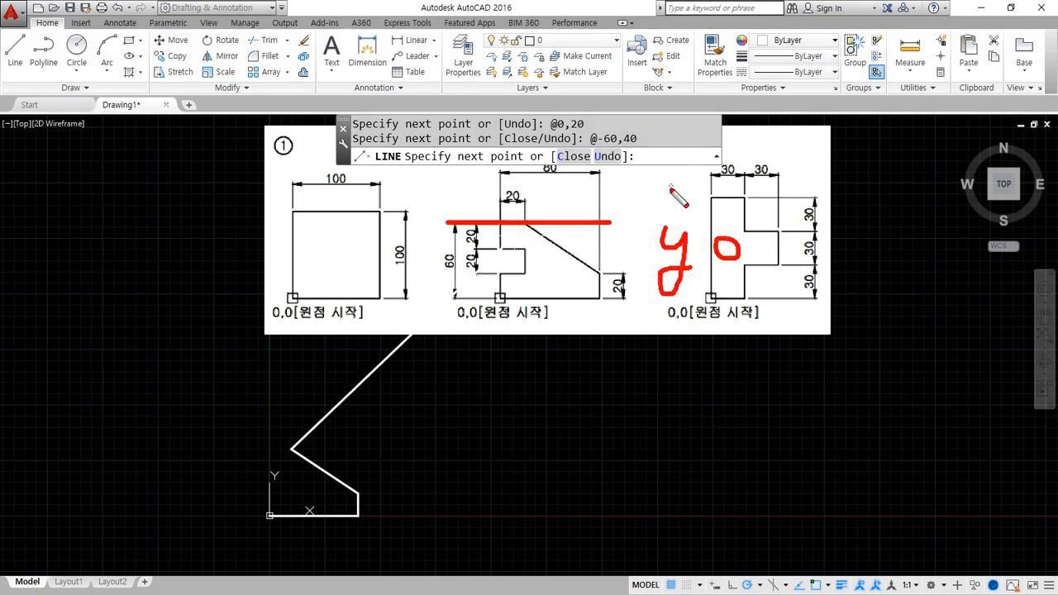
left_click_drag(658, 181, 670, 194)
mouse_move(698, 153)
left_mouse_down()
mouse_move(679, 181)
mouse_move(688, 194)
left_mouse_up()
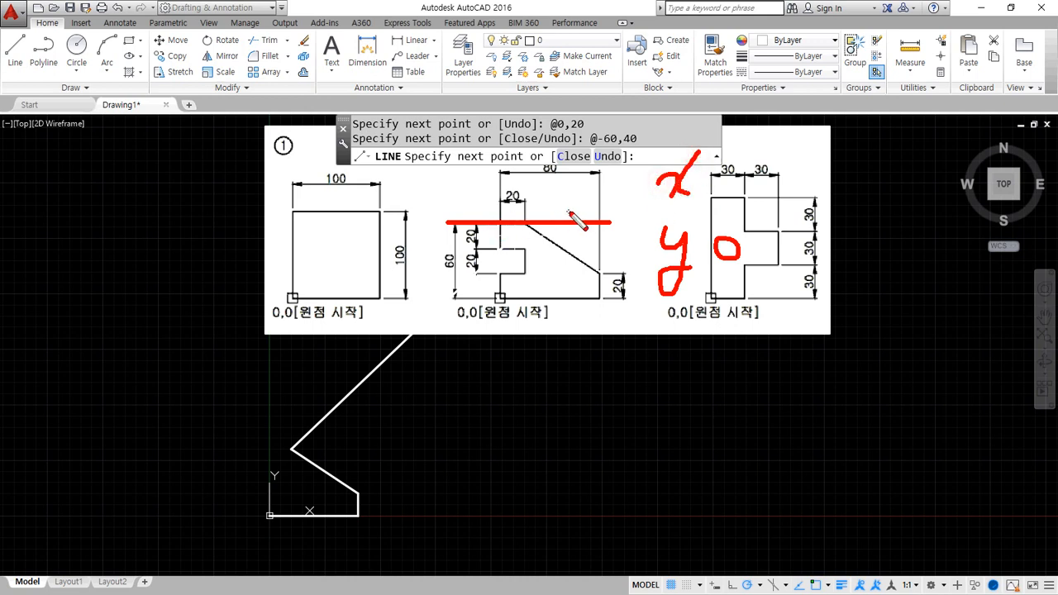
left_click_drag(571, 213, 589, 235)
mouse_move(478, 207)
left_mouse_down()
mouse_move(448, 221)
mouse_move(477, 239)
left_mouse_up()
mouse_move(717, 190)
left_mouse_down()
mouse_move(826, 198)
mouse_move(803, 188)
left_mouse_up()
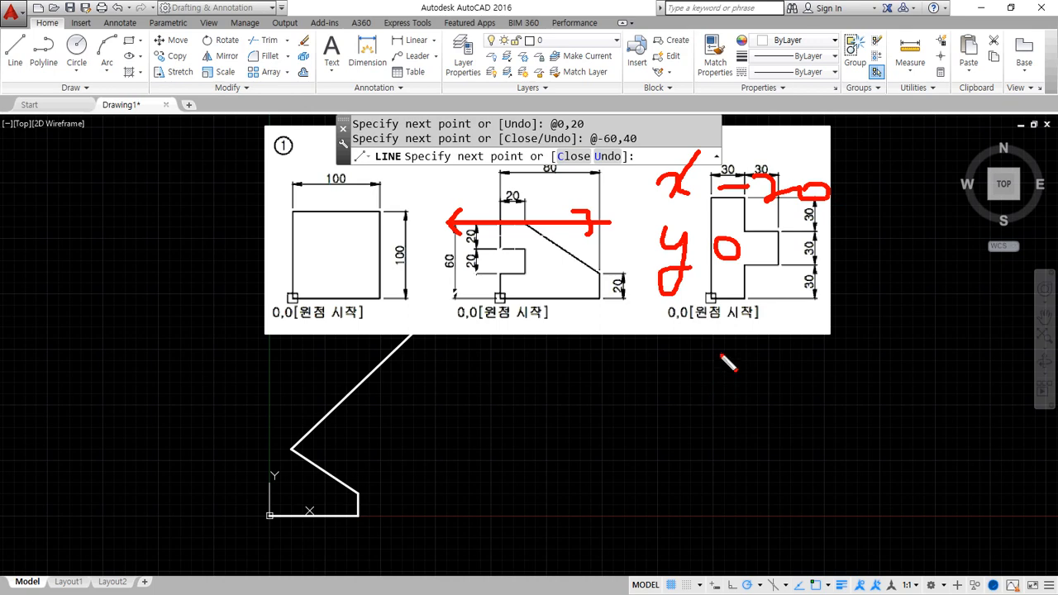
key("Escape")
left_click(645, 155)
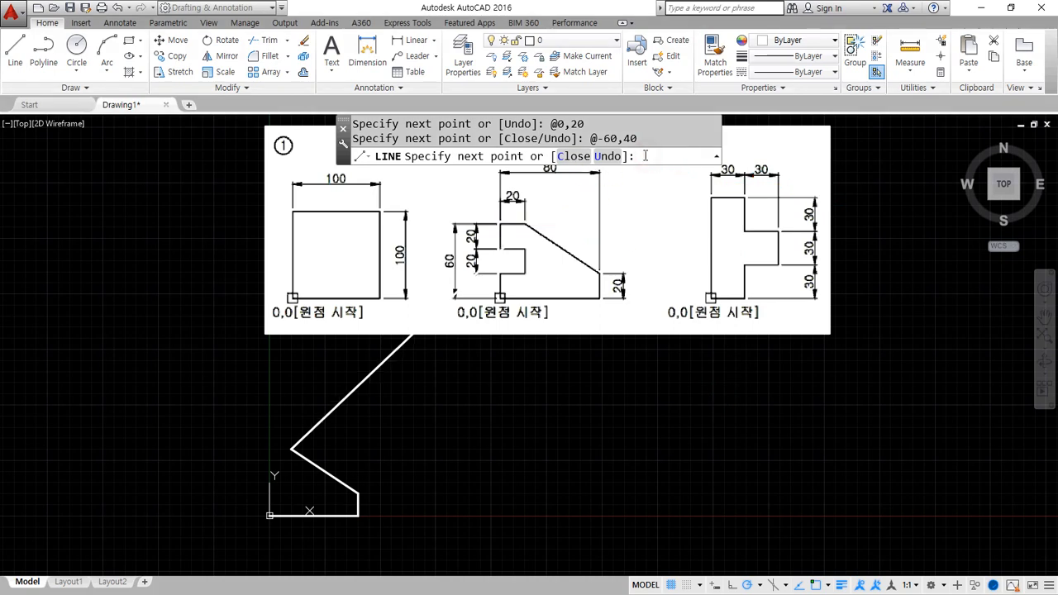
type("@-20,0")
key("Return")
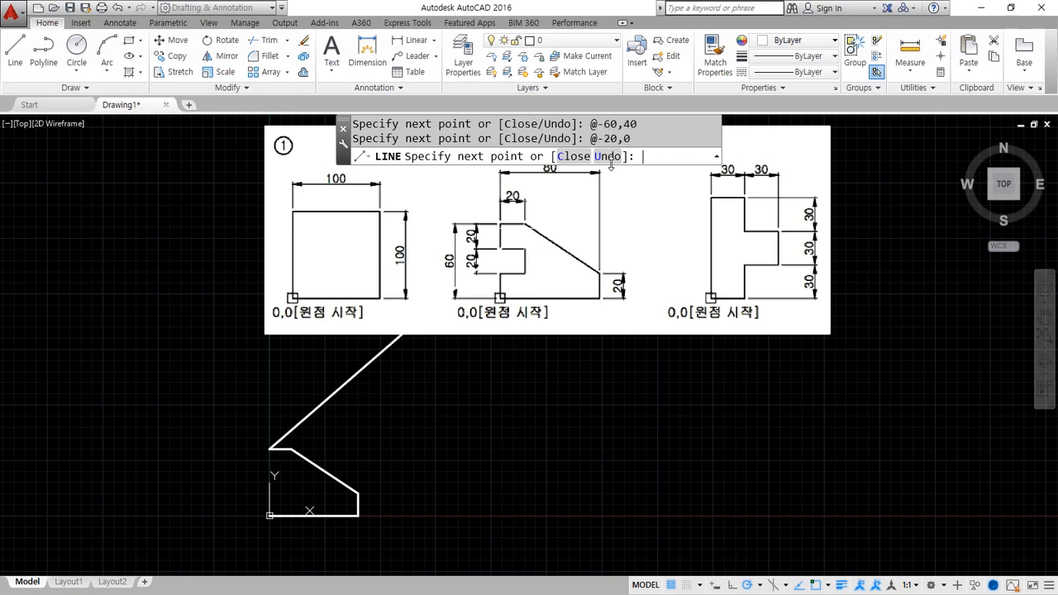
scroll(247, 500, "up", 6)
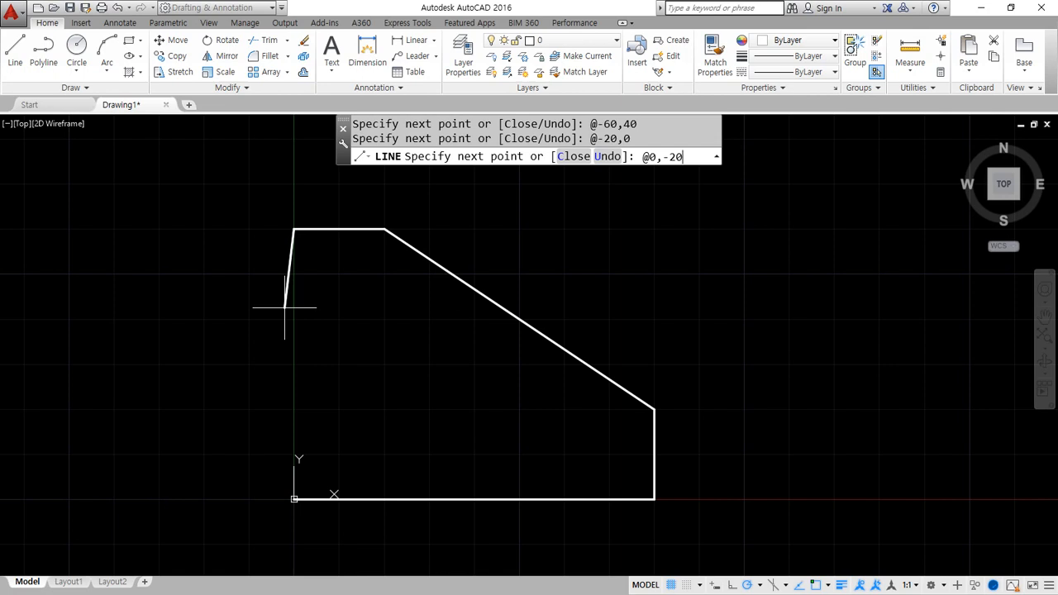
key("Return")
type("@")
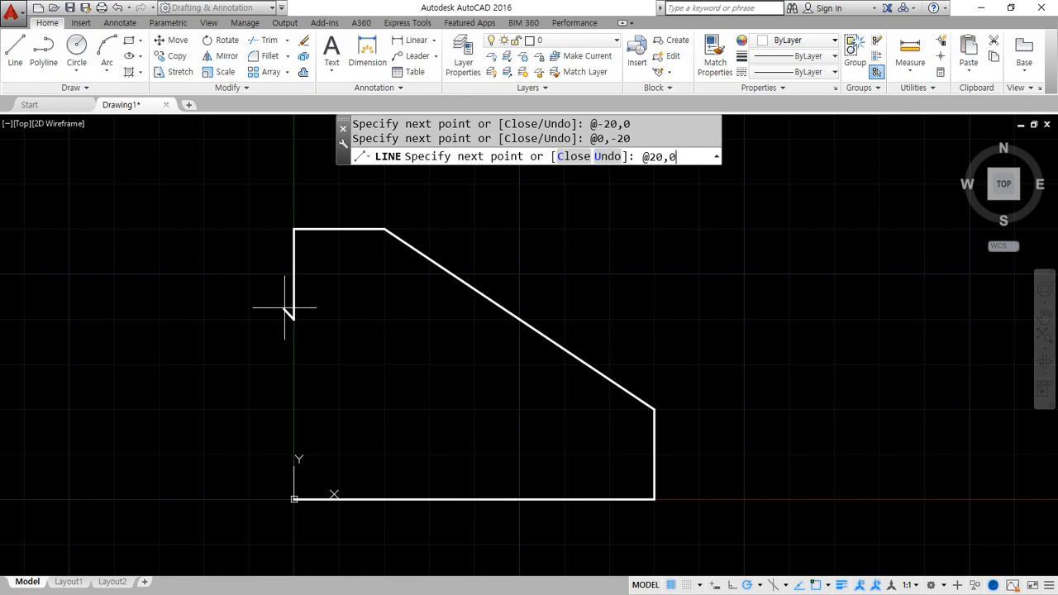
key("Return")
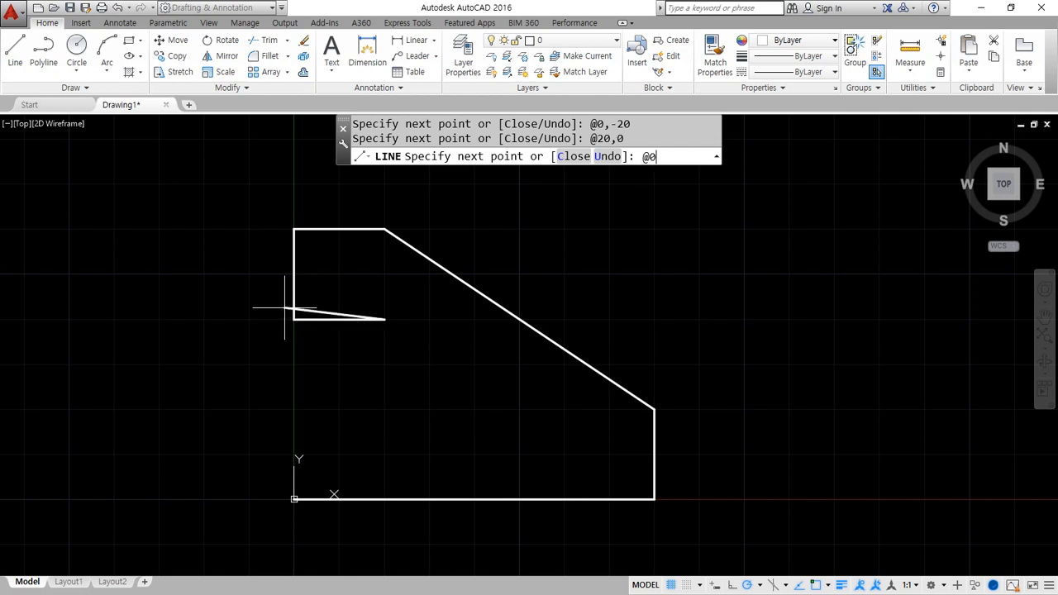
Complete the notch with @0,-20 and @-20,0, and close the figure back to its start at the origin
key("Return")
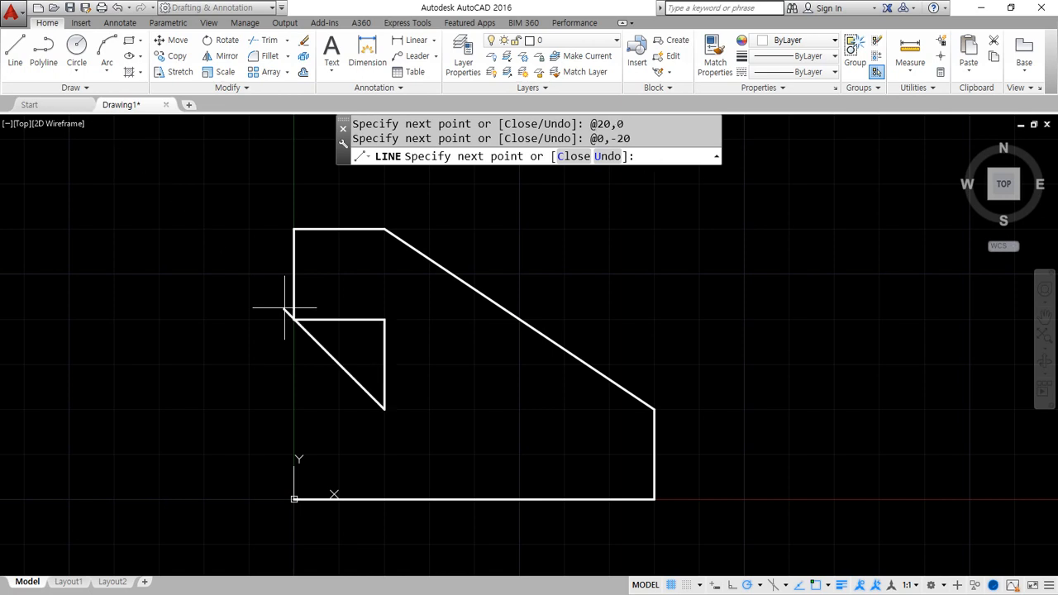
type("@-20")
key("Return")
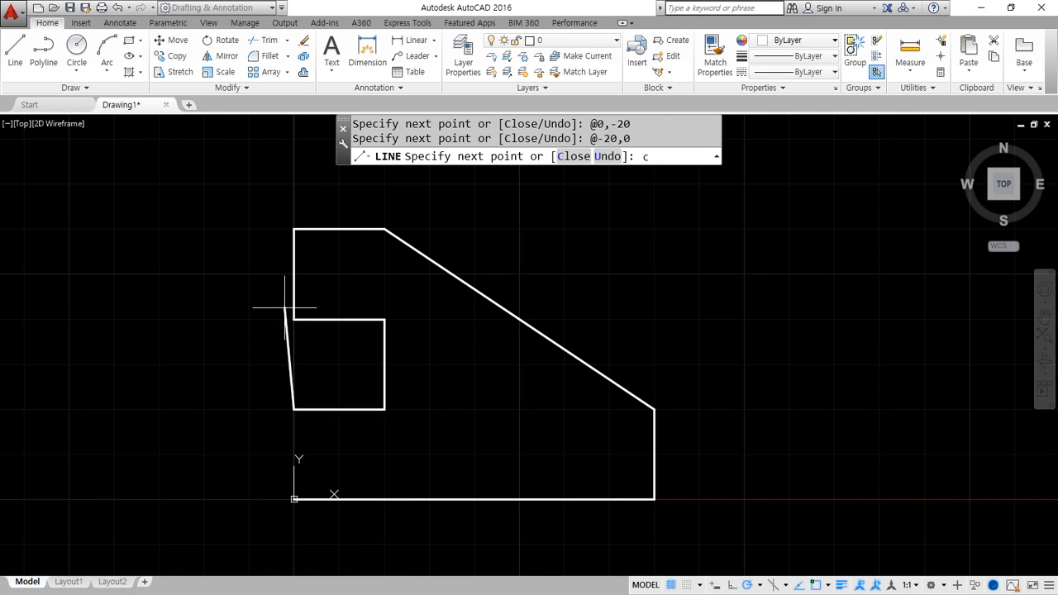
key("Return")
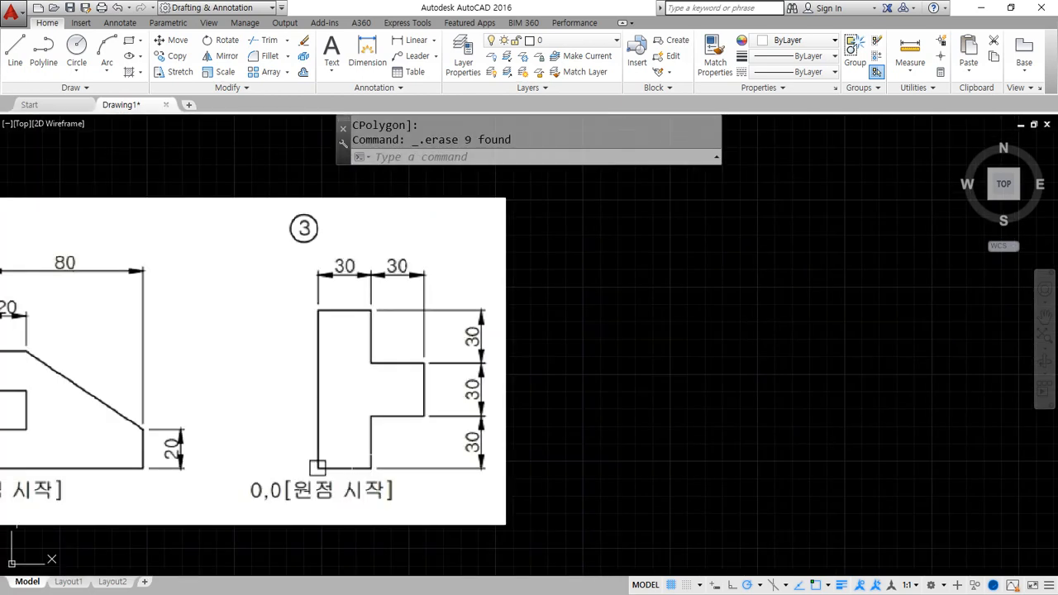
Examine the third exercise figure's horizontal dimensions and 0,0 starting point, and bring the drawing's empty origin area into view
left_click_drag(317, 402, 317, 499)
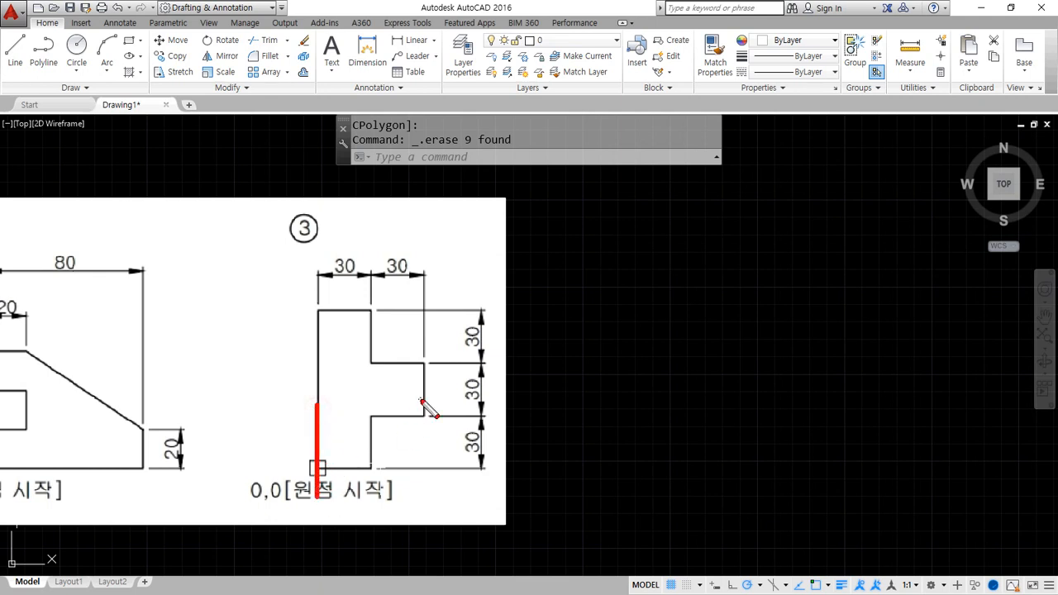
left_click_drag(424, 402, 423, 527)
mouse_move(386, 289)
left_mouse_down()
mouse_move(330, 261)
mouse_move(401, 304)
left_mouse_up()
mouse_move(319, 468)
left_mouse_down()
mouse_move(370, 468)
mouse_move(421, 416)
mouse_move(422, 362)
mouse_move(376, 363)
mouse_move(376, 317)
mouse_move(314, 314)
mouse_move(313, 472)
mouse_move(337, 451)
left_mouse_up()
key("Escape")
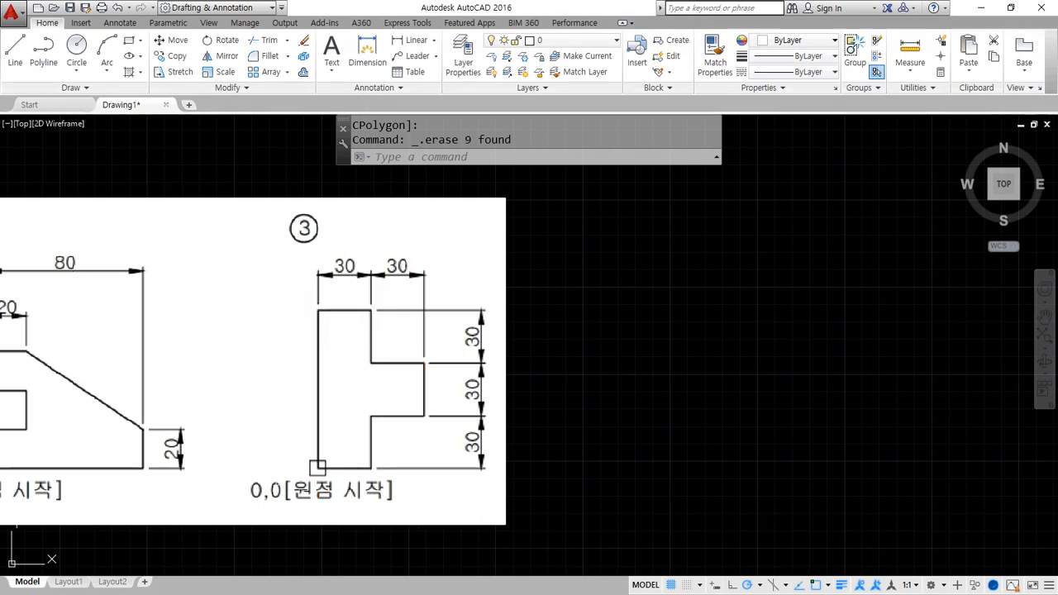
scroll(277, 463, "down", 2)
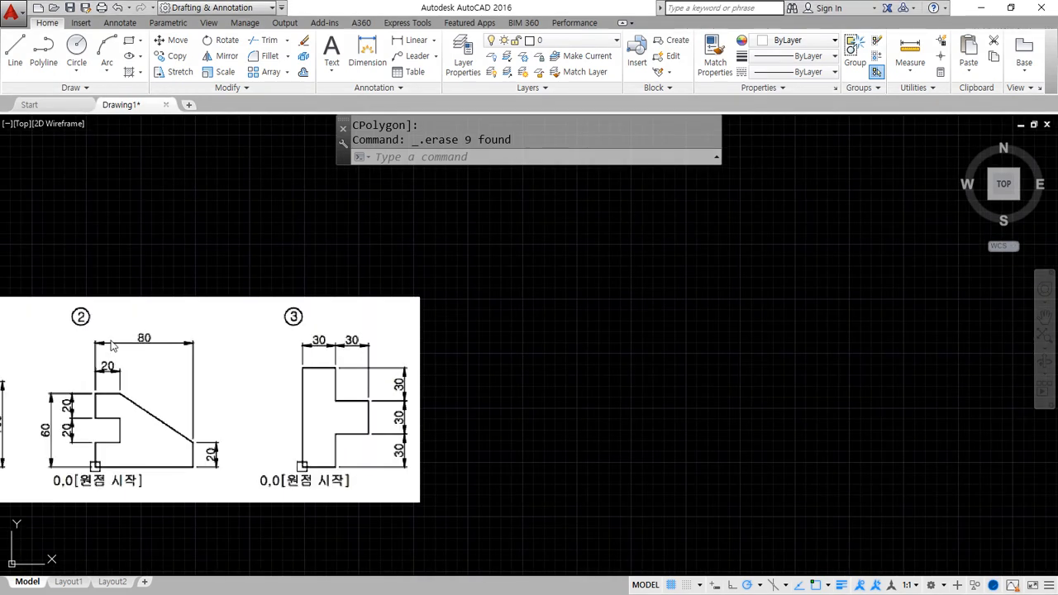
scroll(138, 381, "down", 2)
middle_click_drag(244, 381, 510, 225)
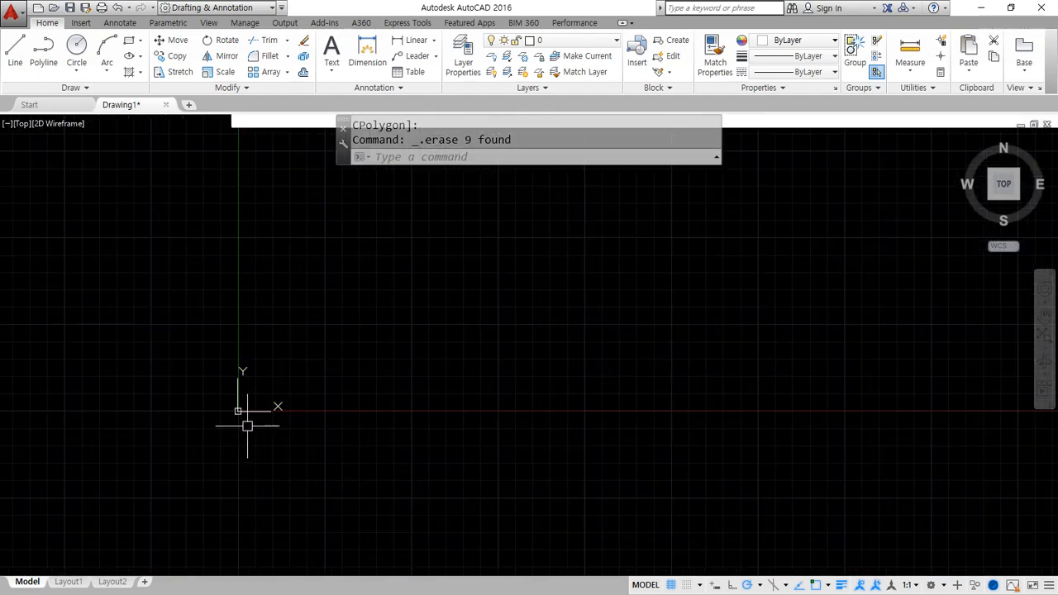
type("l")
key("Return")
left_click(239, 412)
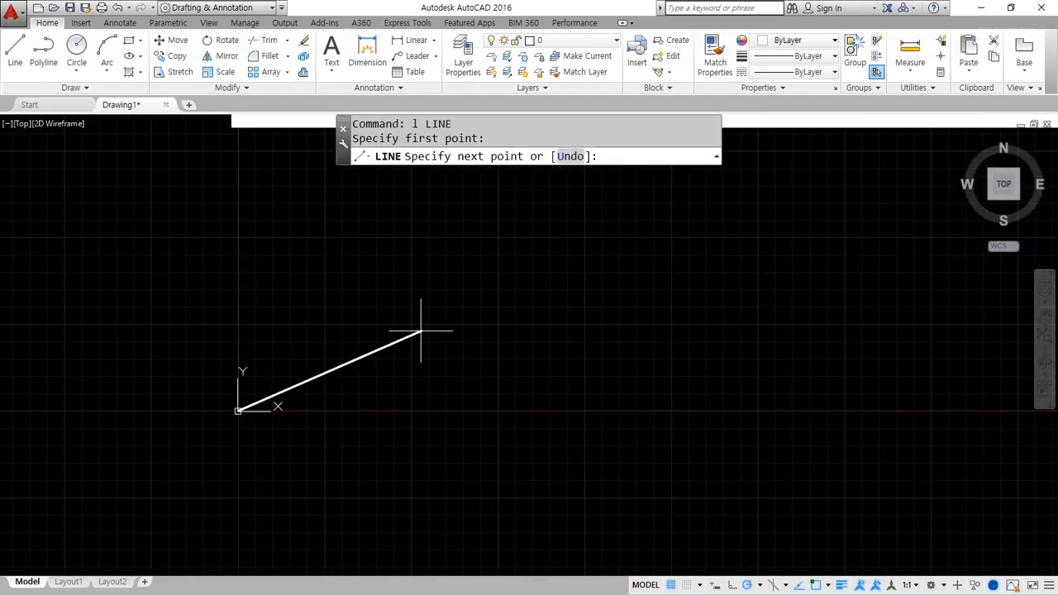
key("Escape")
key("Return")
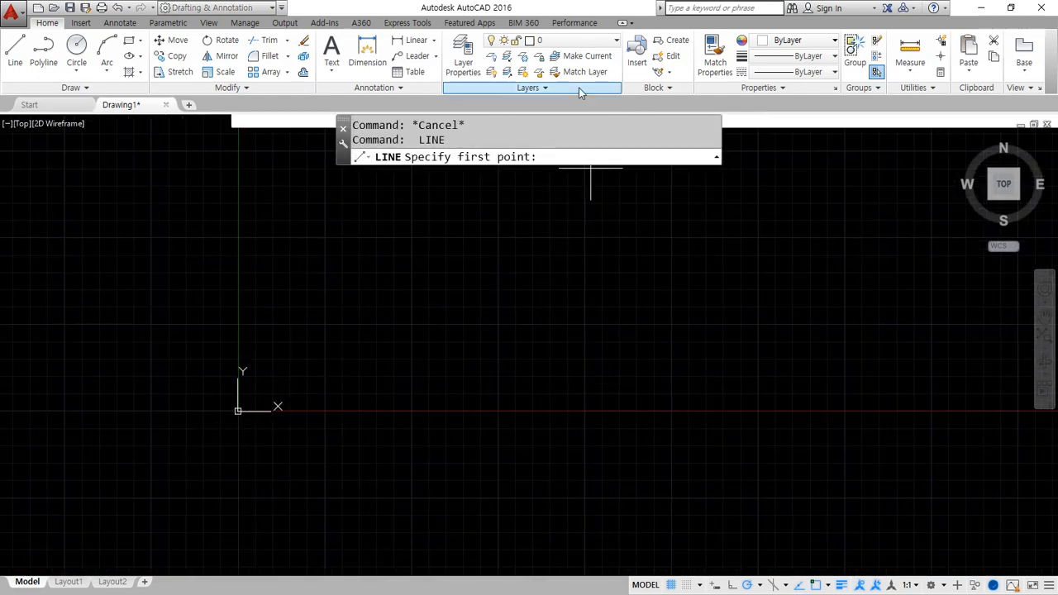
type("0,0")
key("Return")
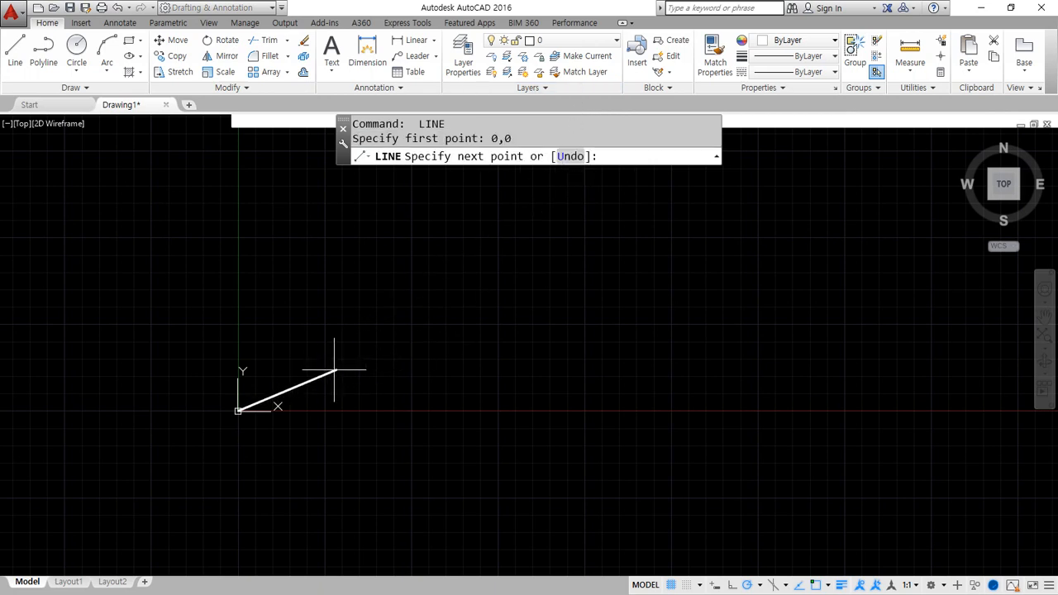
scroll(263, 395, "up", 2)
type("@30,0")
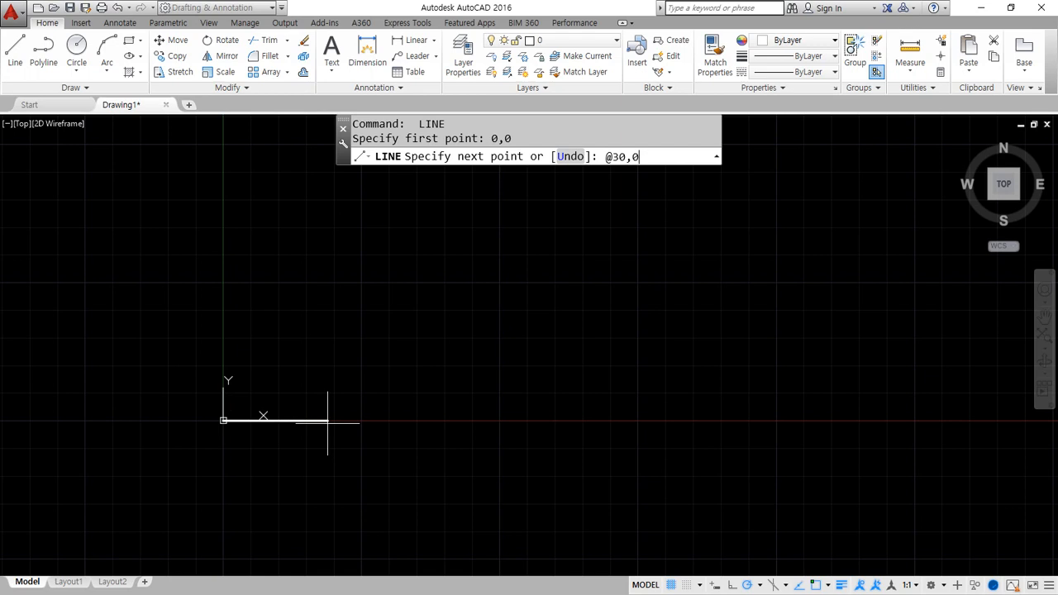
key("Return")
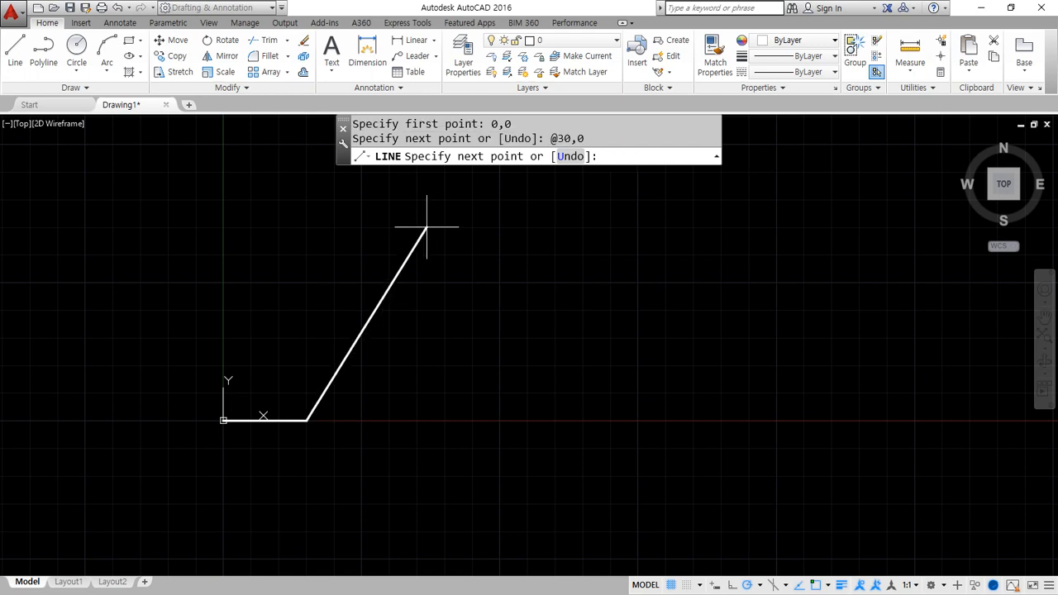
type("@0,30")
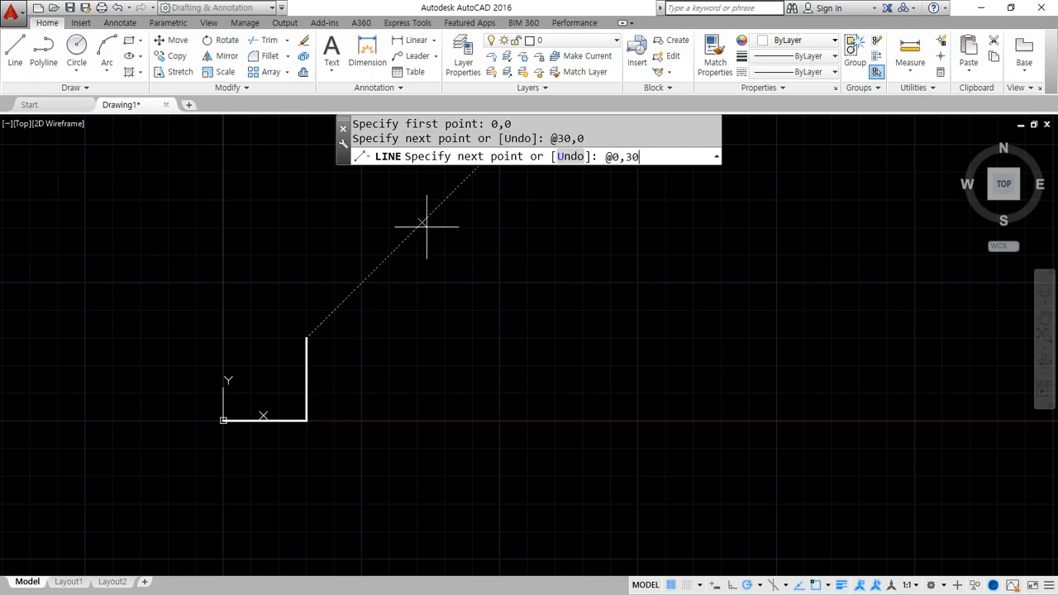
key("Return")
type("@30")
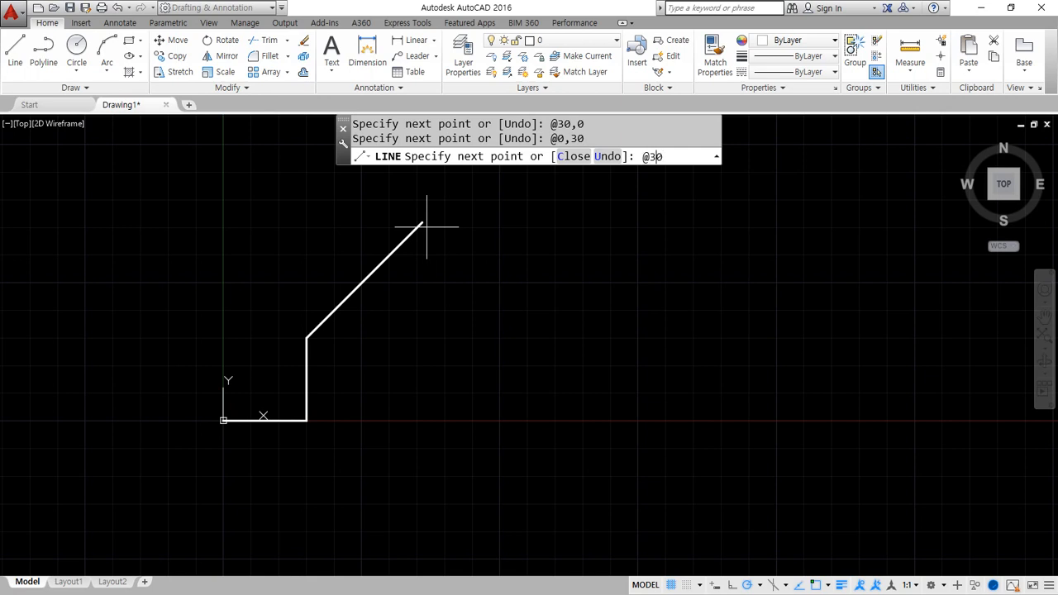
type(",0")
key("Return")
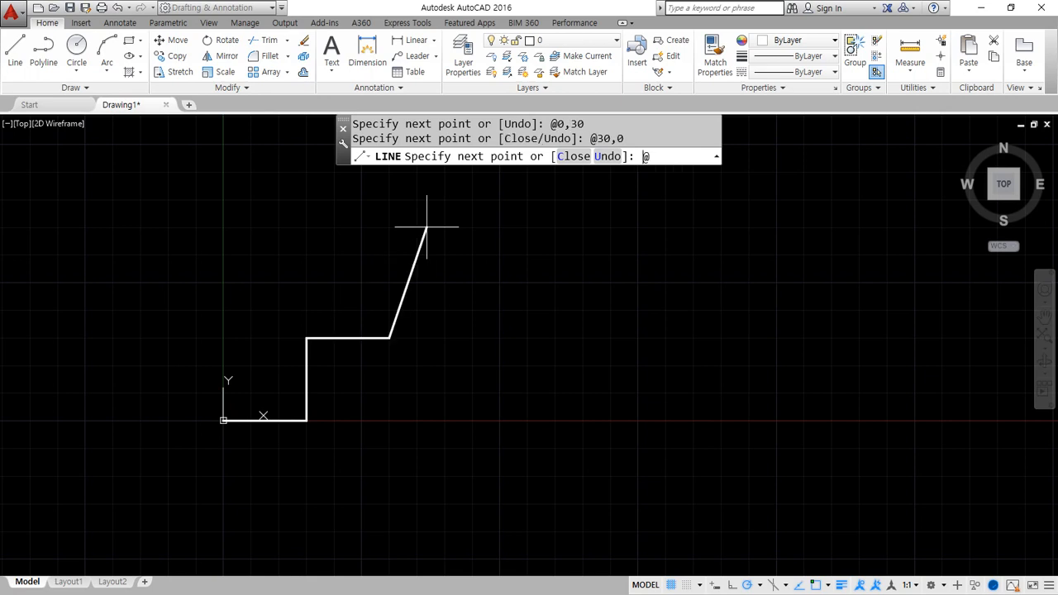
type("@0,30")
key("Return")
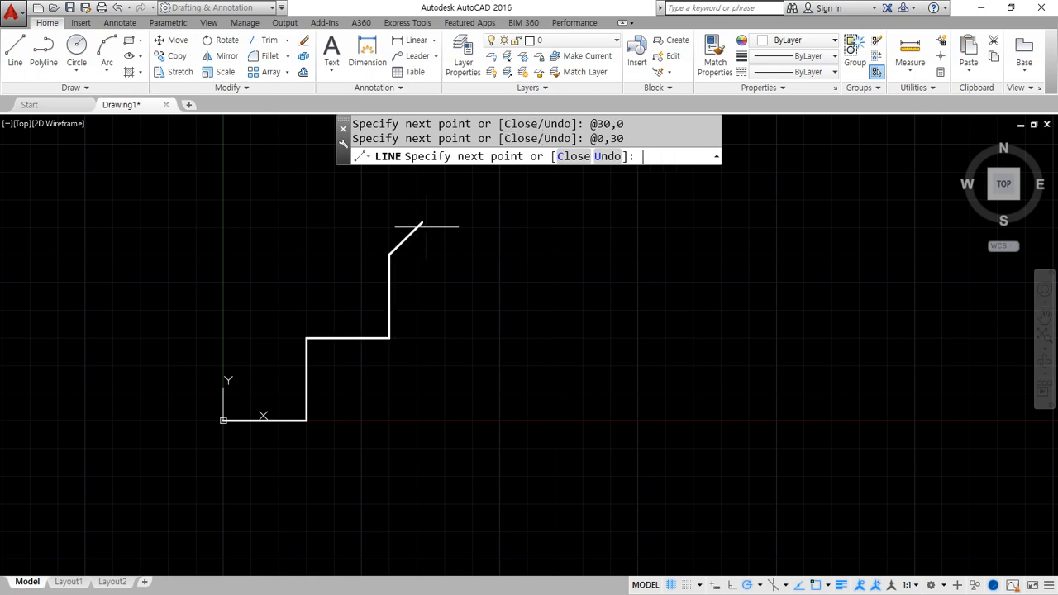
mouse_move(401, 254)
left_mouse_down()
mouse_move(544, 254)
mouse_move(545, 271)
left_mouse_up()
mouse_move(606, 237)
left_mouse_down()
mouse_move(596, 171)
mouse_move(643, 180)
left_mouse_up()
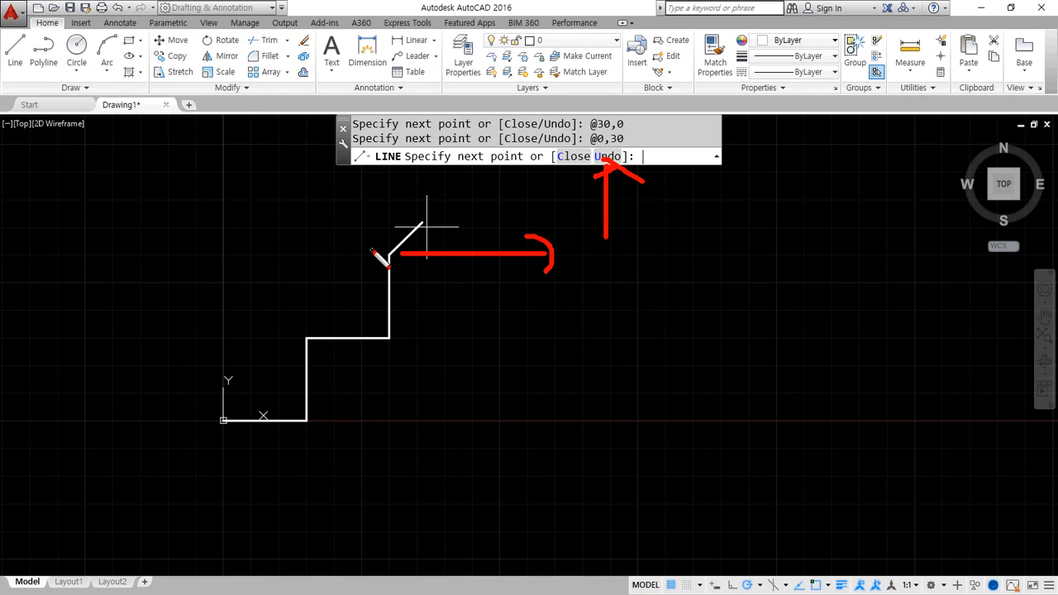
mouse_move(375, 250)
left_mouse_down()
mouse_move(309, 245)
mouse_move(317, 263)
left_mouse_up()
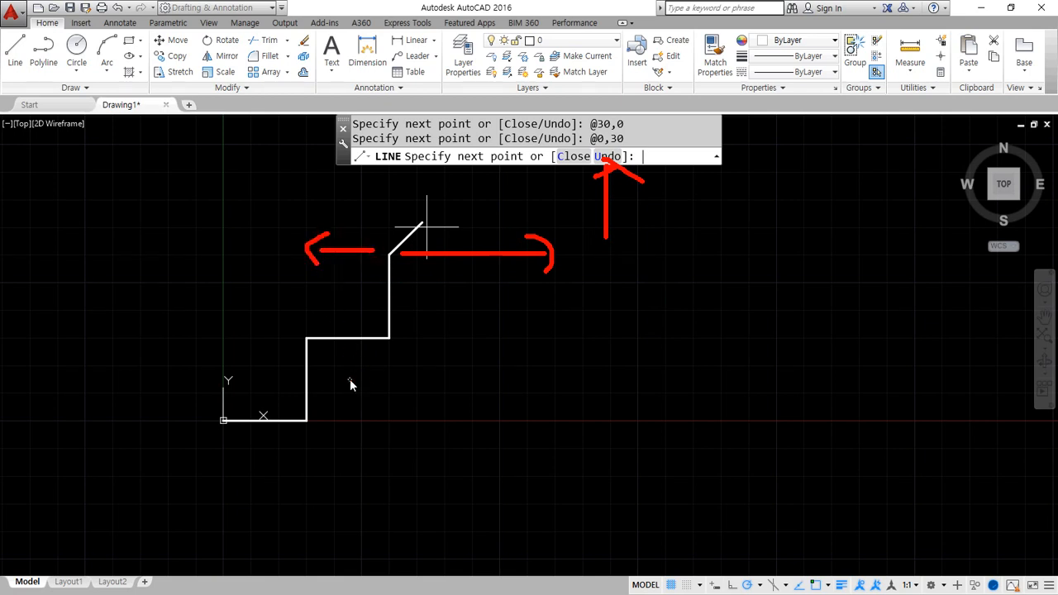
key("Escape")
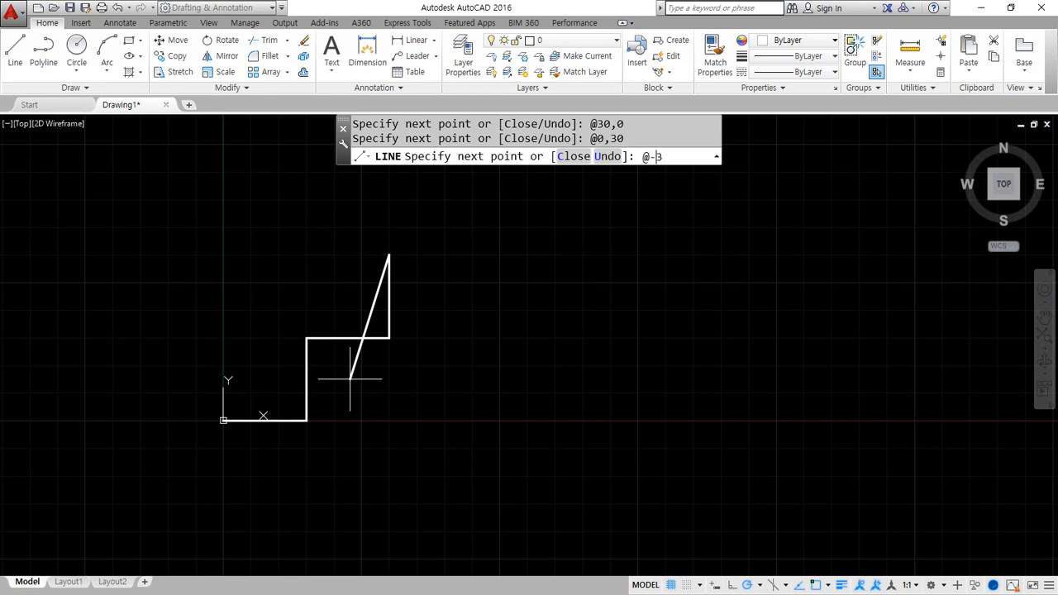
Draw the third figure's remaining upper edges with @-30,0, @0,30 and @-30,0, and close the figure back to the origin
key("Return")
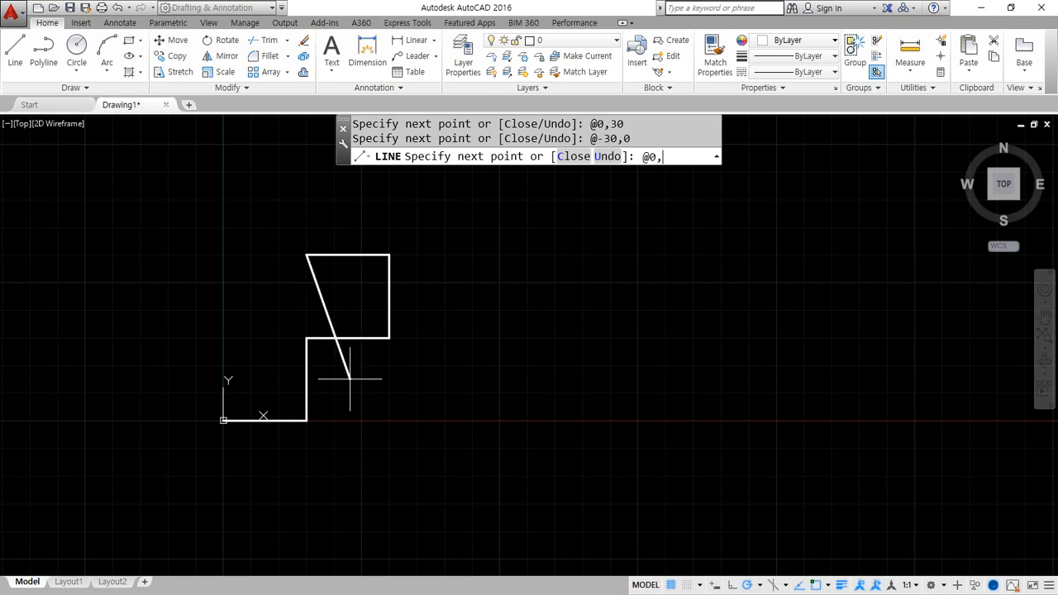
key("Return")
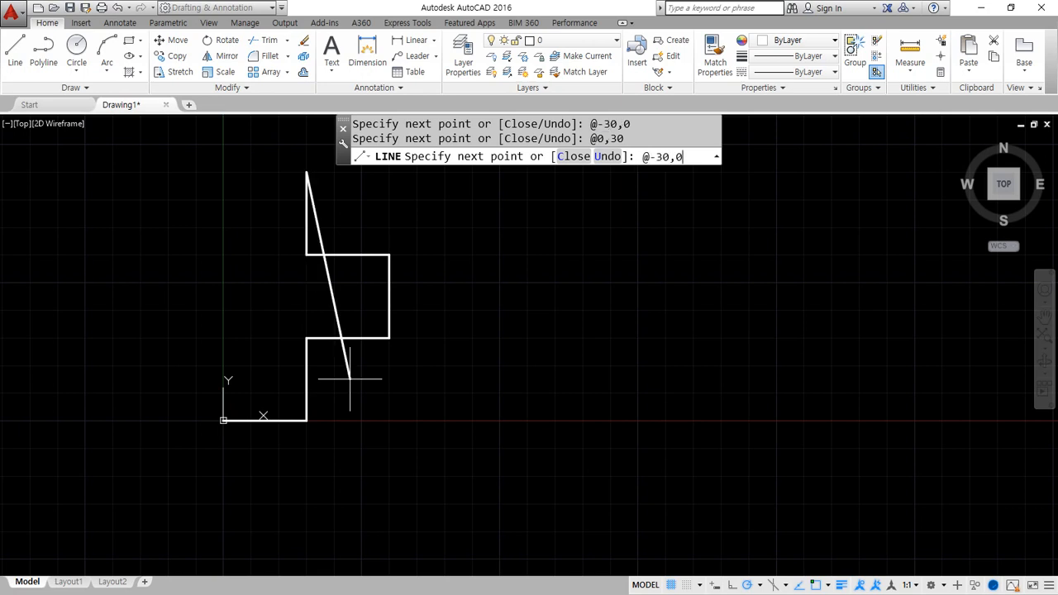
key("Return")
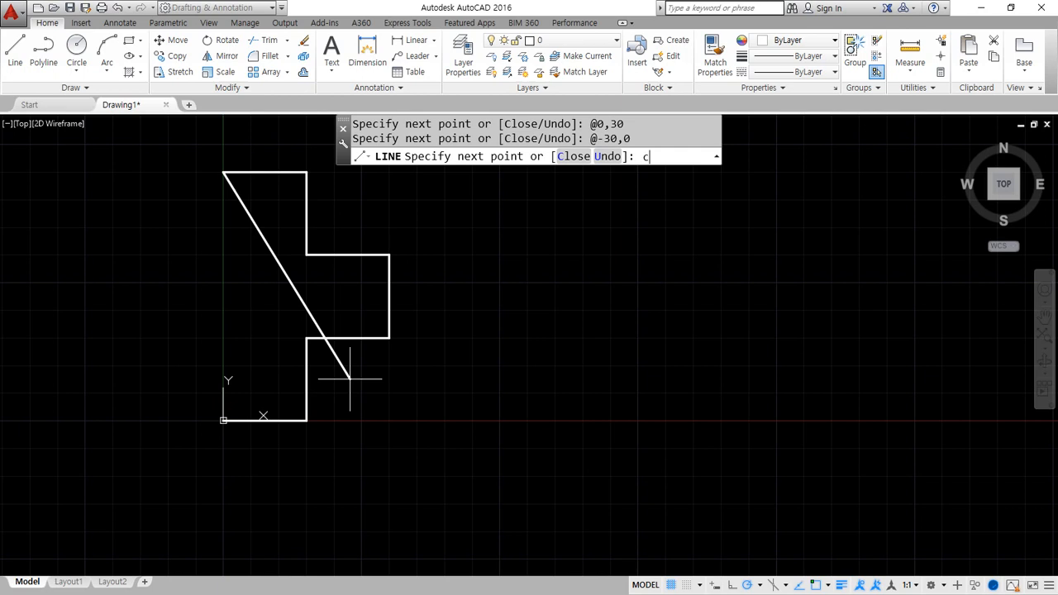
key("Return")
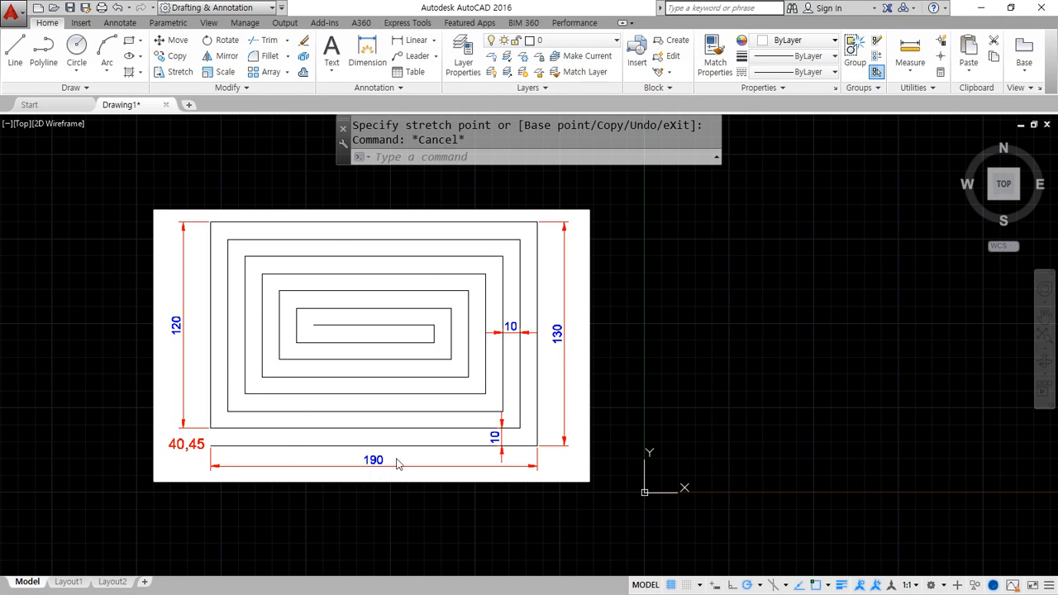
Examine the rectangular spiral exercise's outer edge lengths, the spacing between its turns and its starting coordinate
key("ctrl+2")
left_click_drag(385, 470, 397, 453)
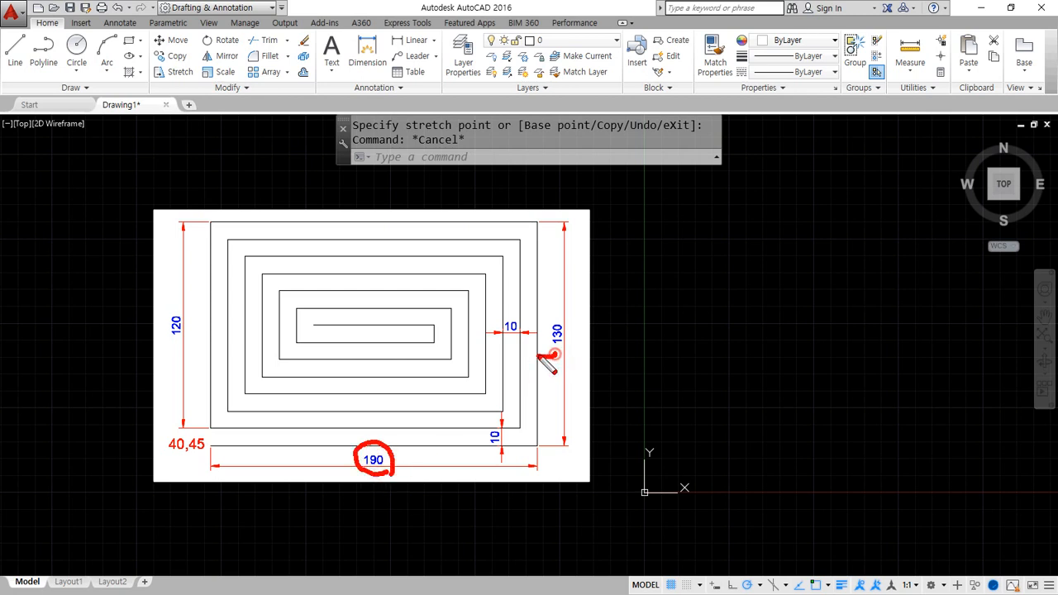
mouse_move(552, 355)
left_mouse_down()
mouse_move(574, 337)
mouse_move(551, 358)
mouse_move(514, 325)
mouse_move(519, 345)
left_mouse_up()
left_click_drag(501, 450, 486, 429)
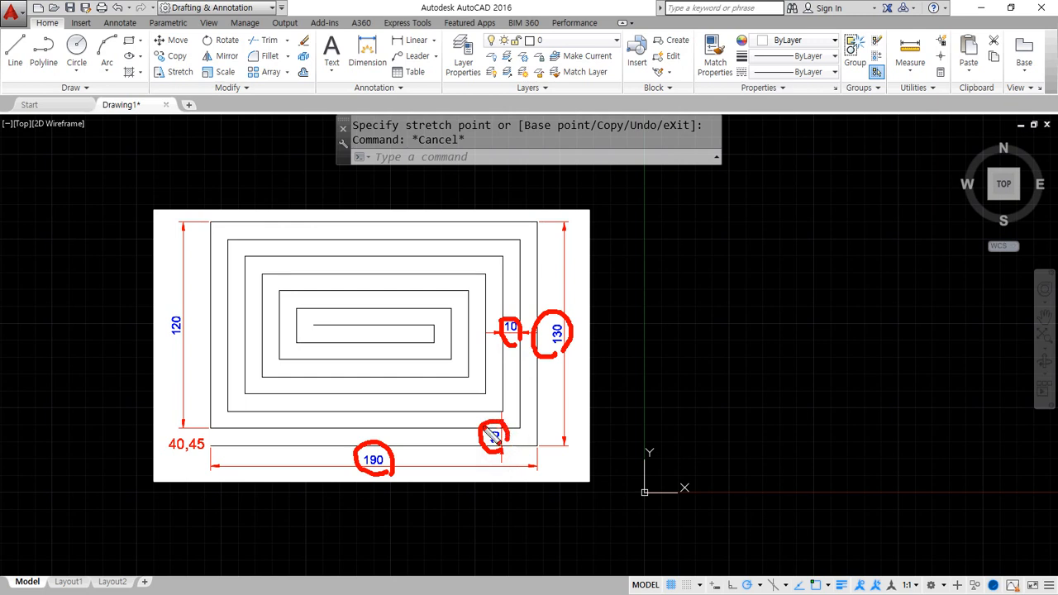
mouse_move(201, 347)
left_mouse_down()
mouse_move(155, 334)
mouse_move(203, 329)
mouse_move(198, 341)
left_mouse_up()
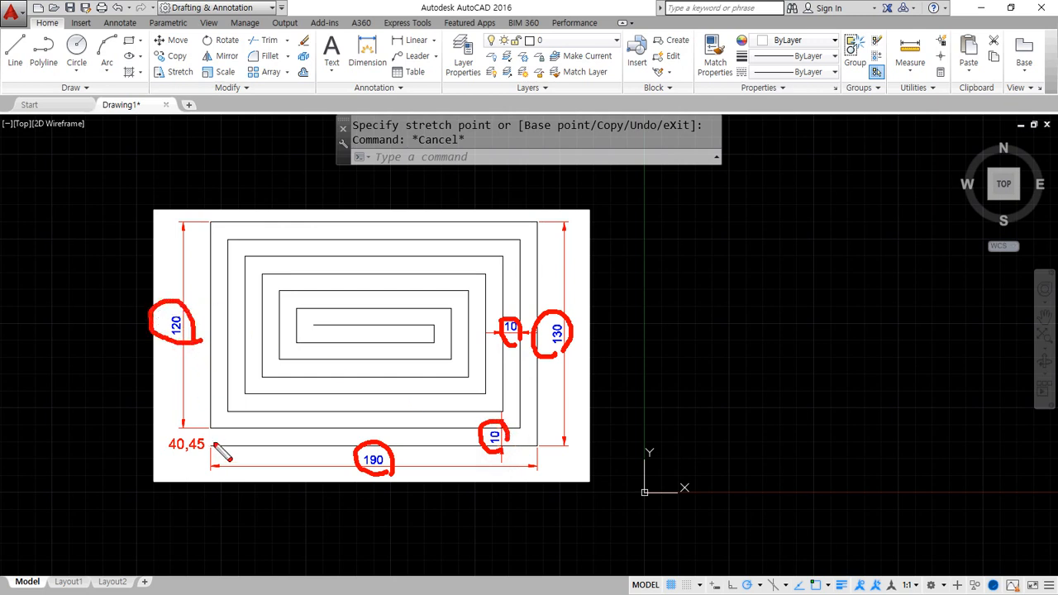
mouse_move(213, 444)
left_mouse_down()
mouse_move(210, 430)
mouse_move(214, 446)
left_mouse_up()
left_click_drag(335, 465, 418, 469)
left_click_drag(561, 373, 560, 297)
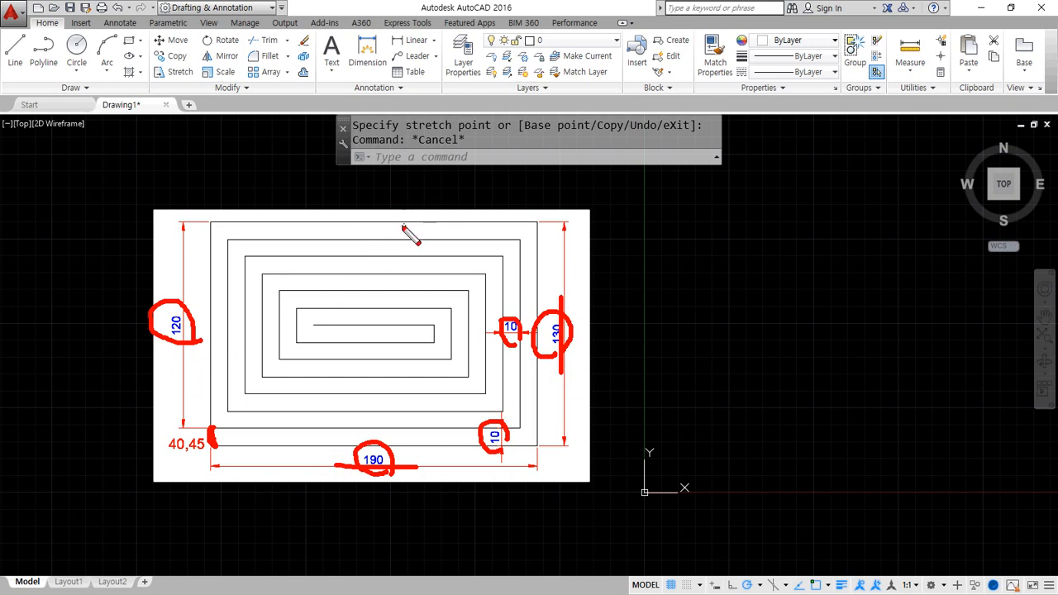
left_click_drag(401, 225, 320, 224)
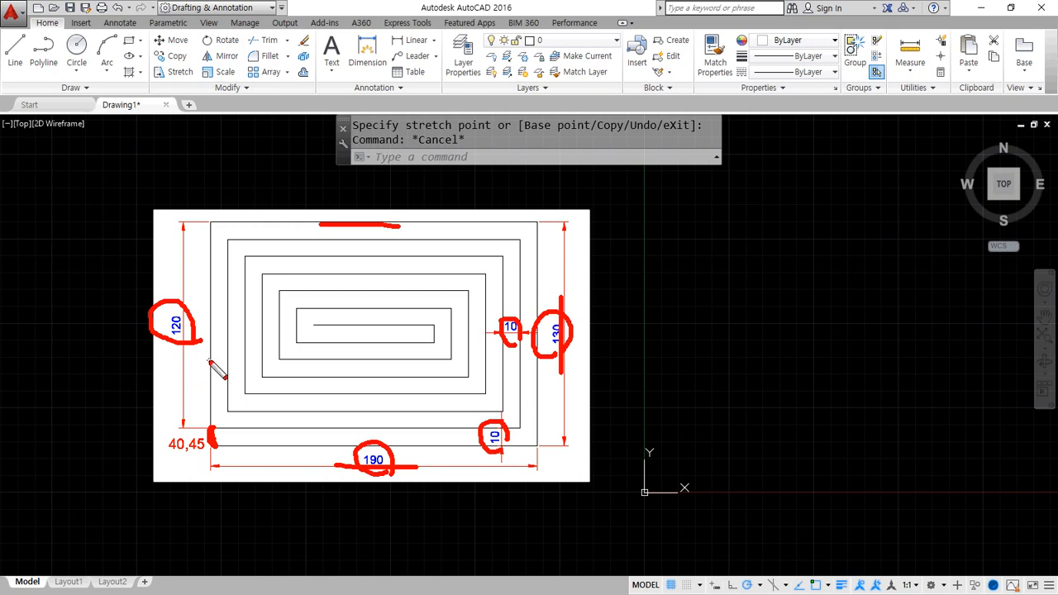
left_click_drag(200, 366, 200, 307)
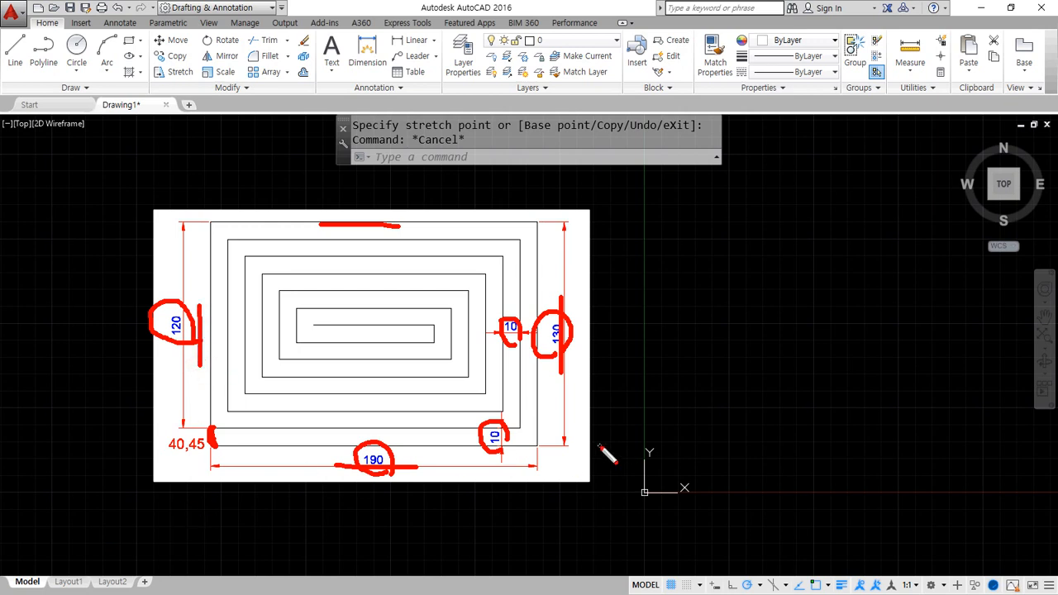
key("Escape")
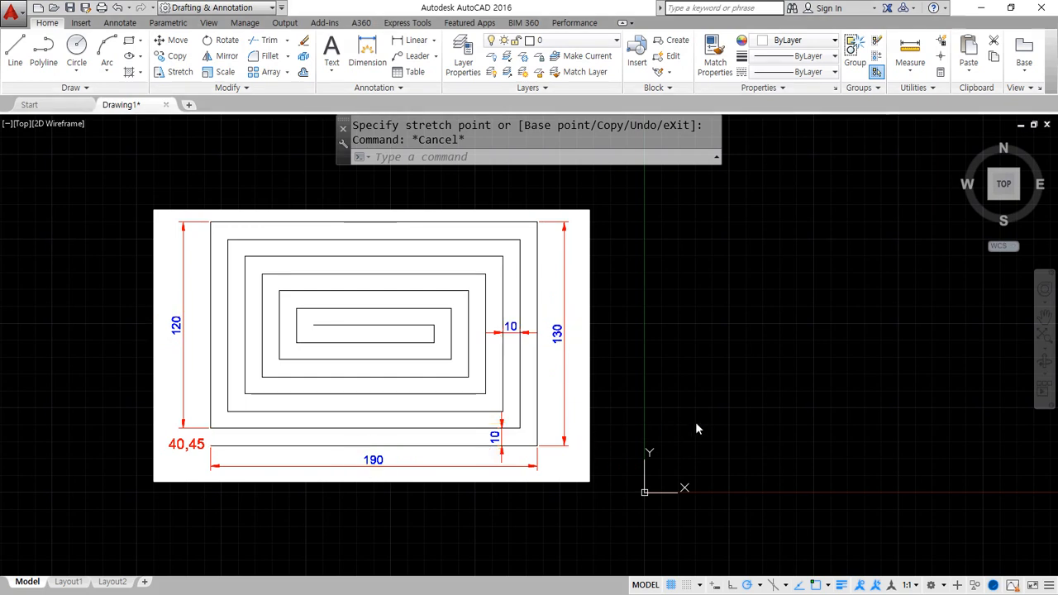
middle_click_drag(759, 400, 653, 399)
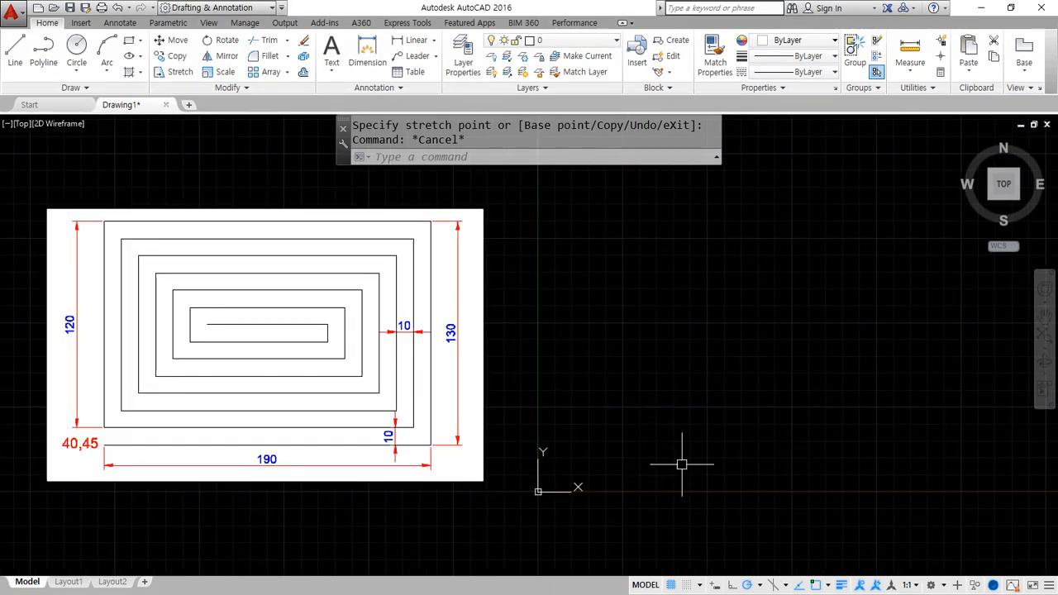
type("l")
key("Return")
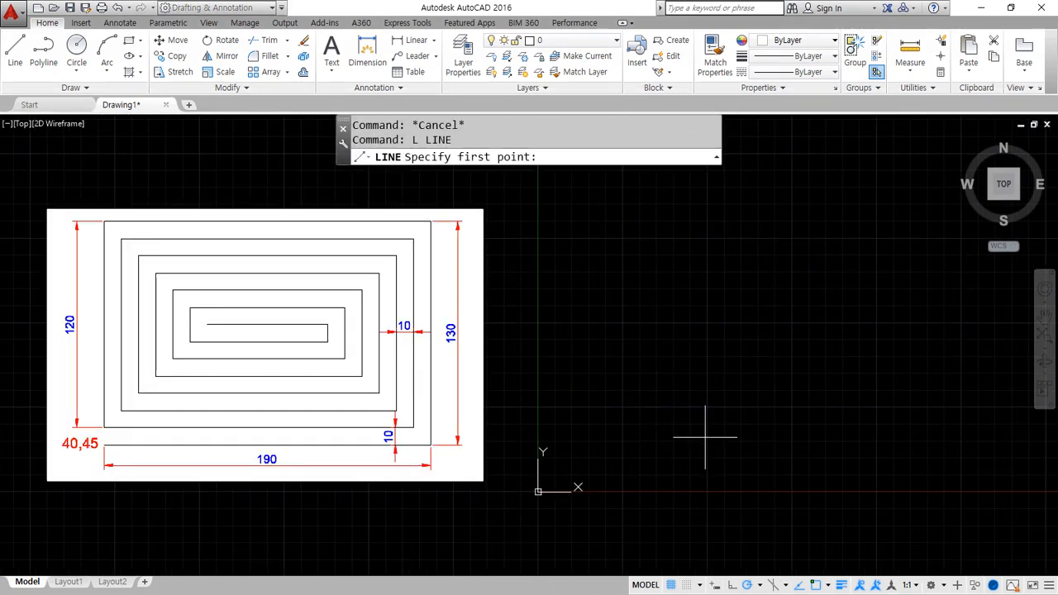
type("40")
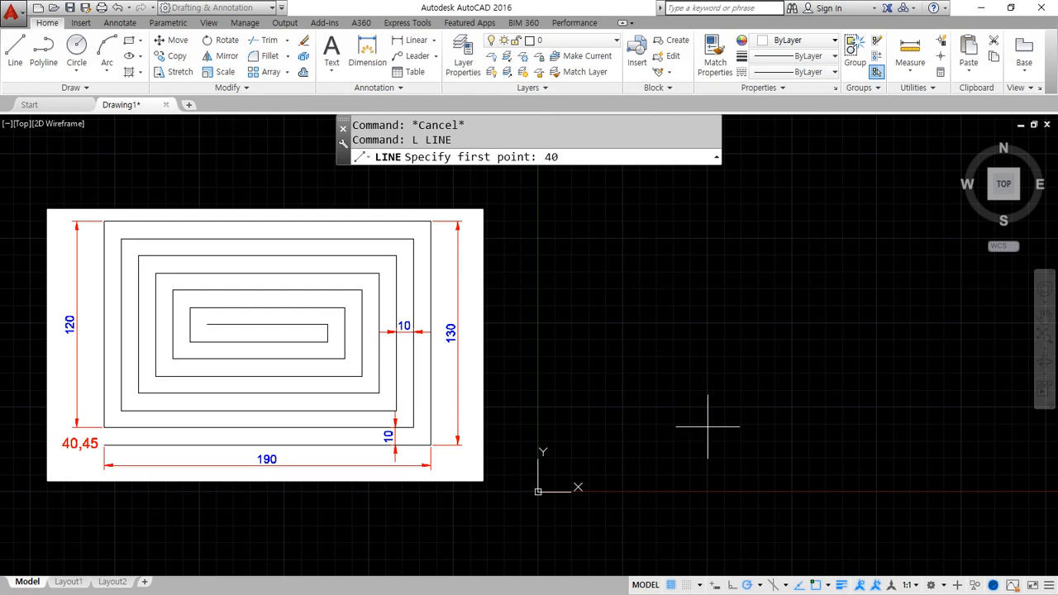
type(",45")
key("Return")
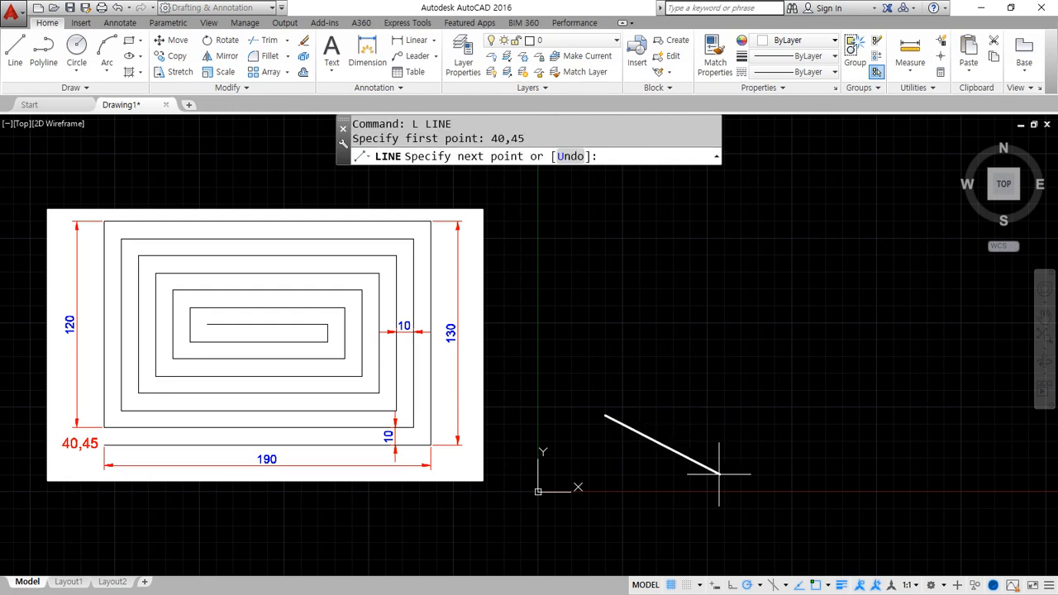
type("@190")
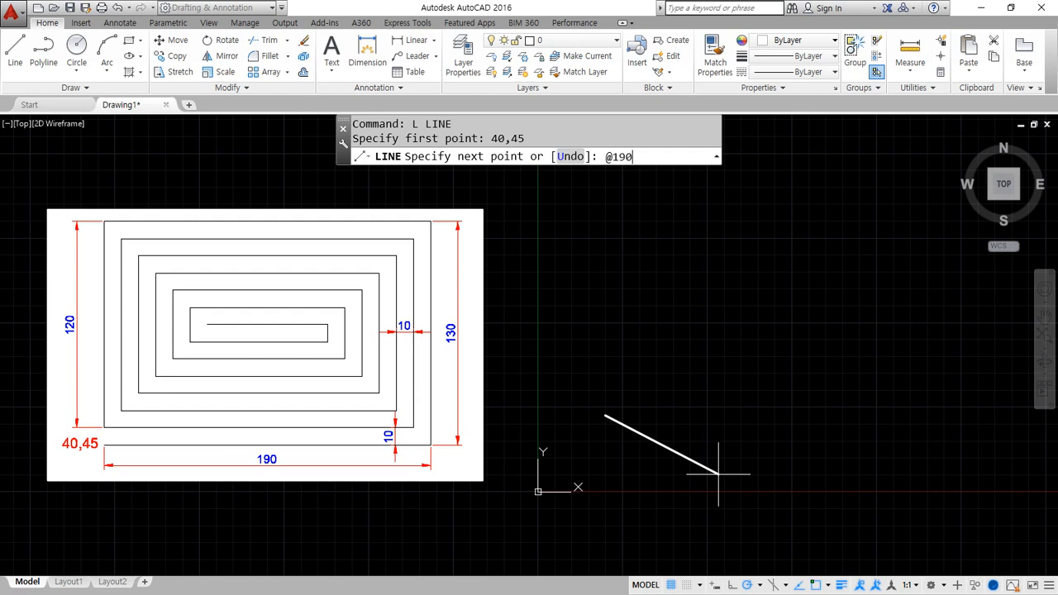
type(",0")
key("Return")
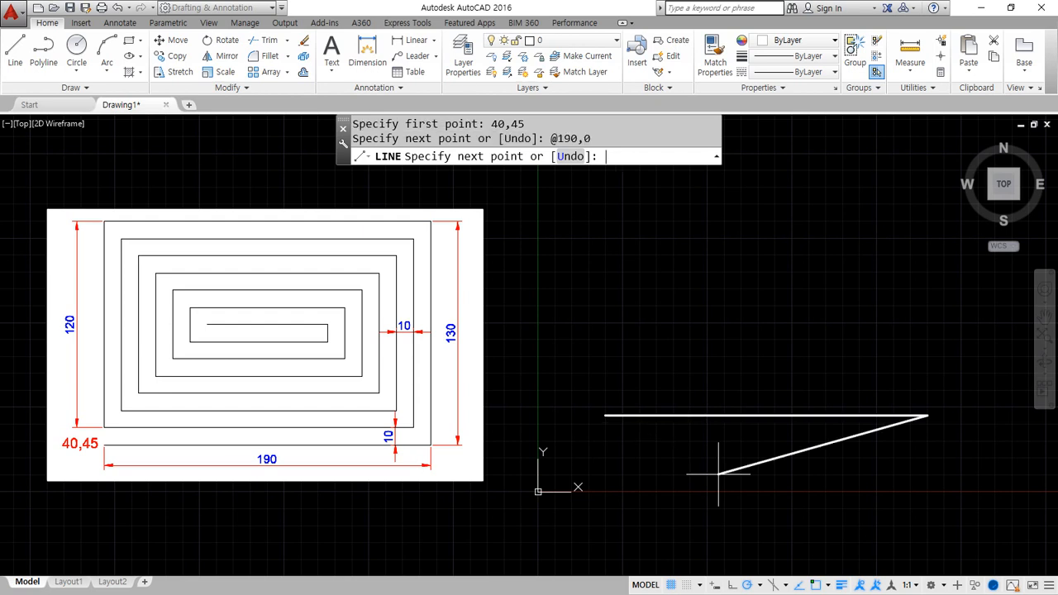
Draw the spiral's right outer edge upward with @0,130 and its top outer edge leftward with @-190,0
type("!0,130")
key("Return")
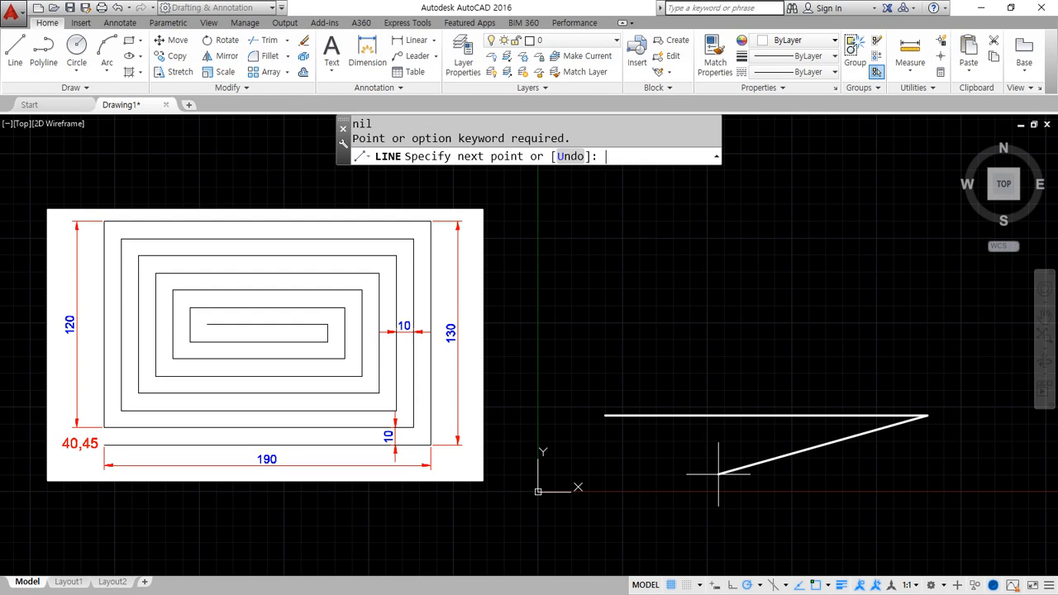
type("@0,130")
key("Return")
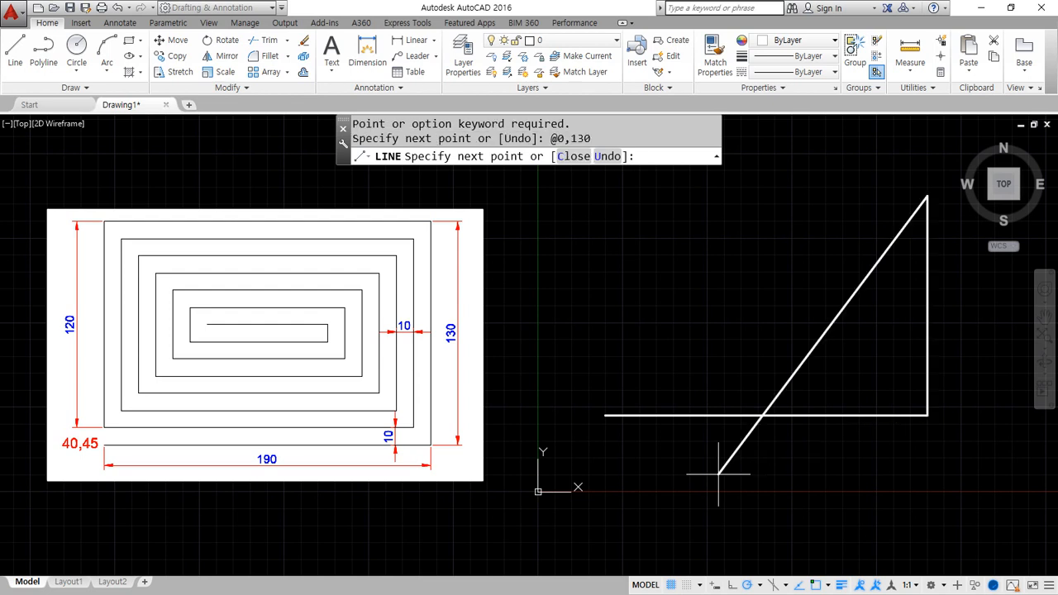
type("@-190,0")
key("Return")
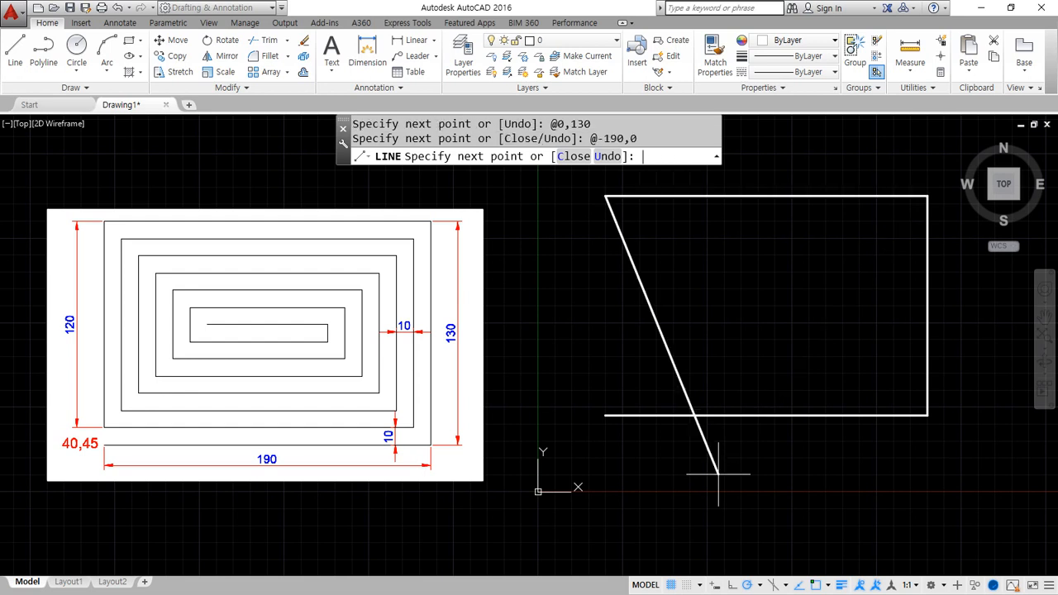
type("@0,-120")
key("Return")
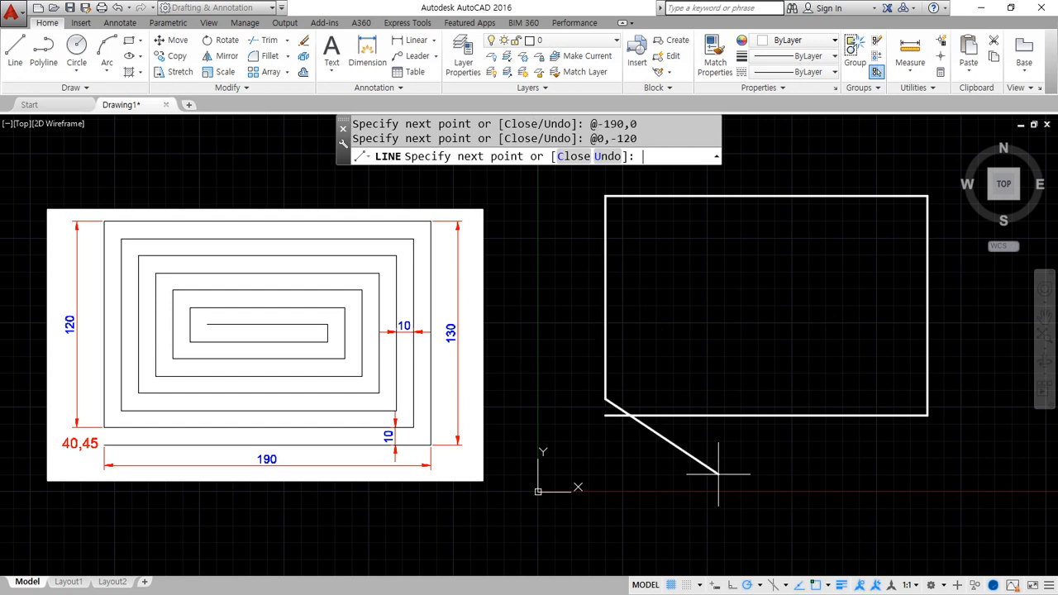
type("@180,0")
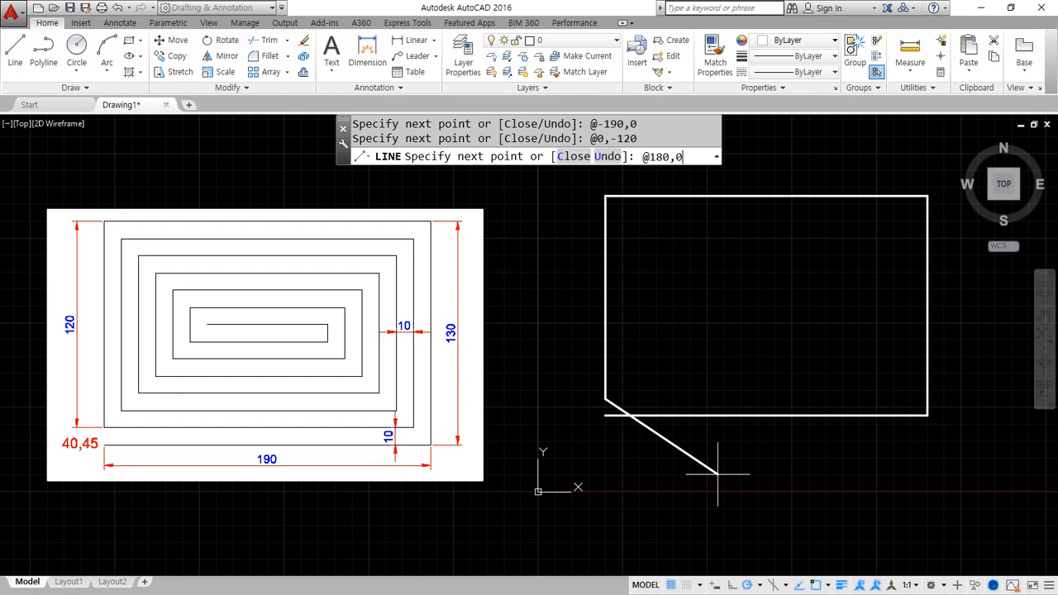
key("Return")
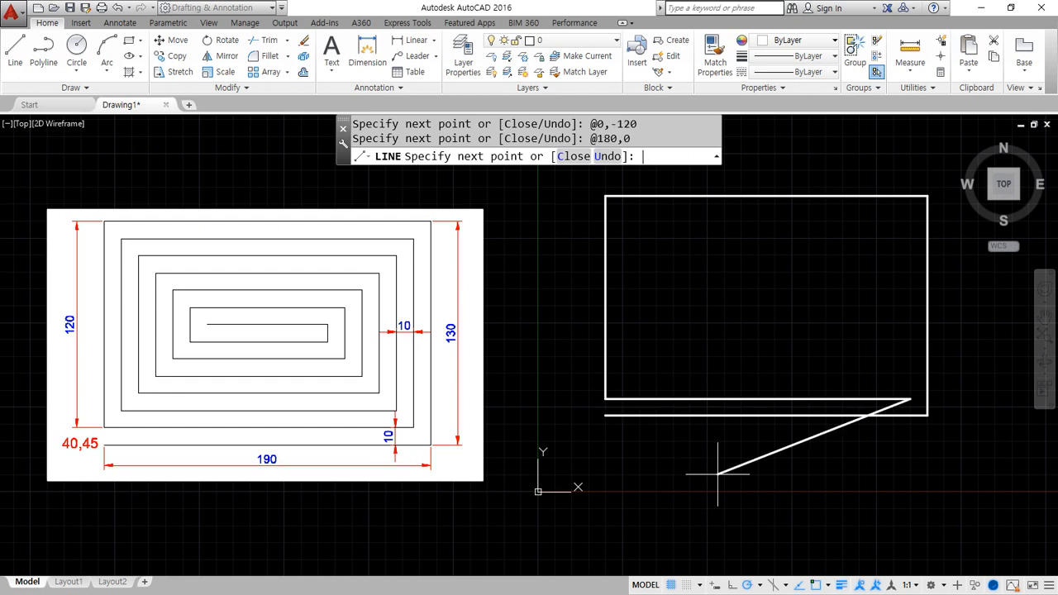
type("@0,110")
key("Return")
type("@")
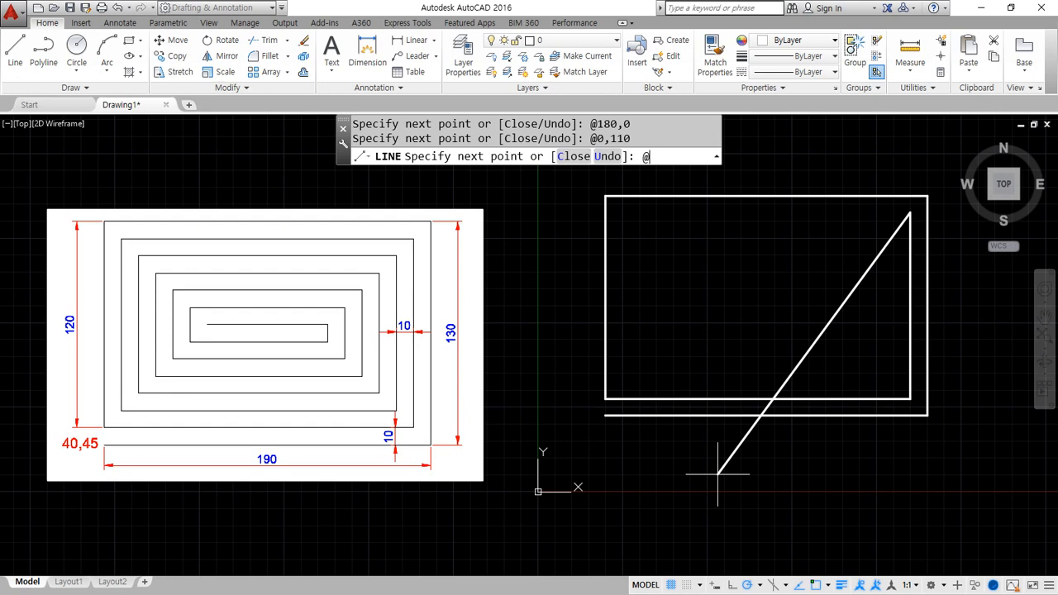
type("-170,0")
key("Return")
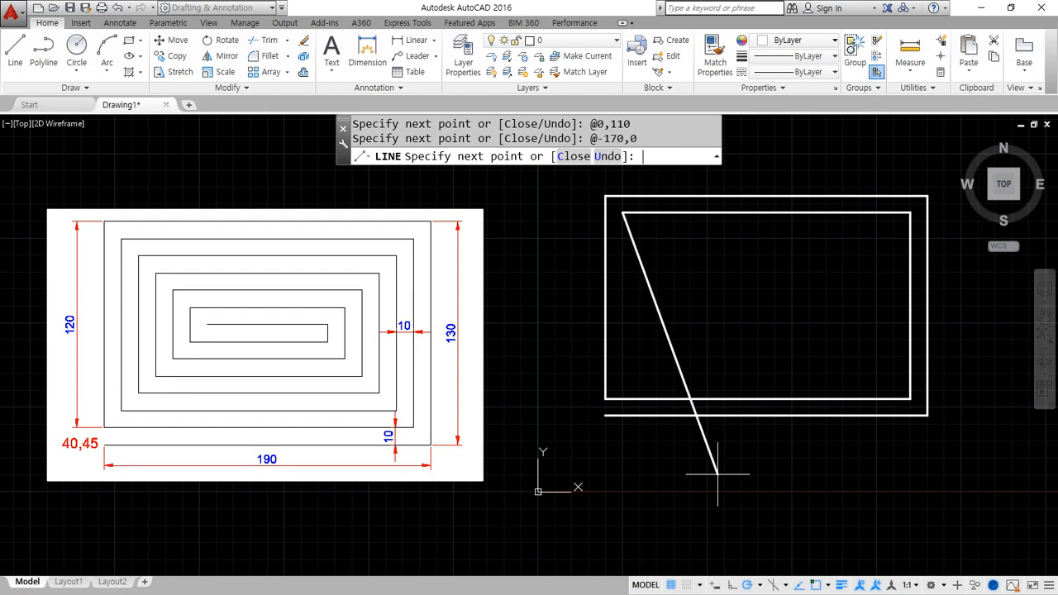
type("@0,-100")
key("Return")
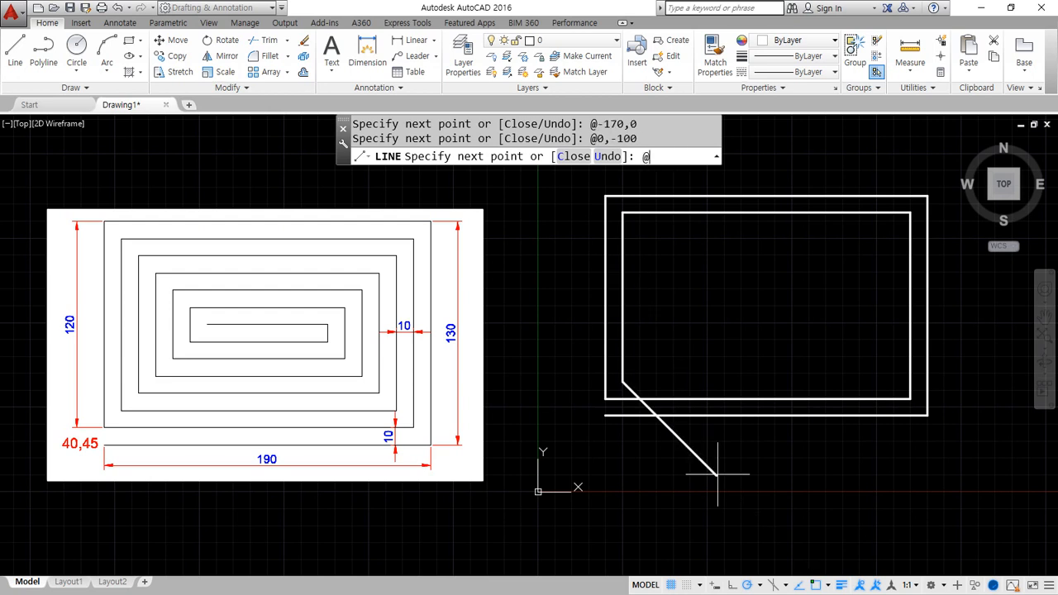
type("@160,0")
key("Return")
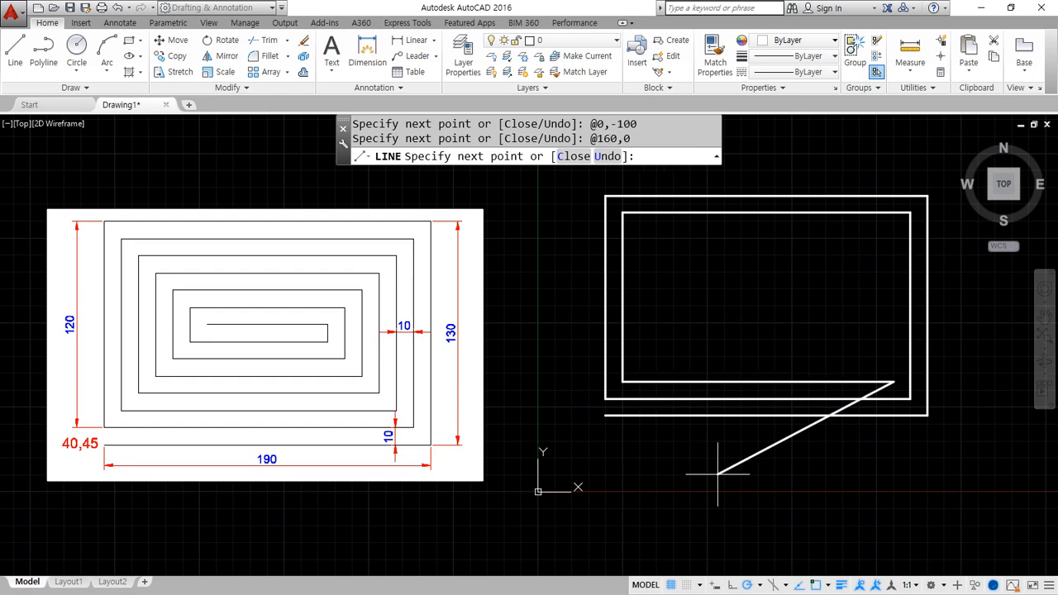
type("@0,90")
key("Return")
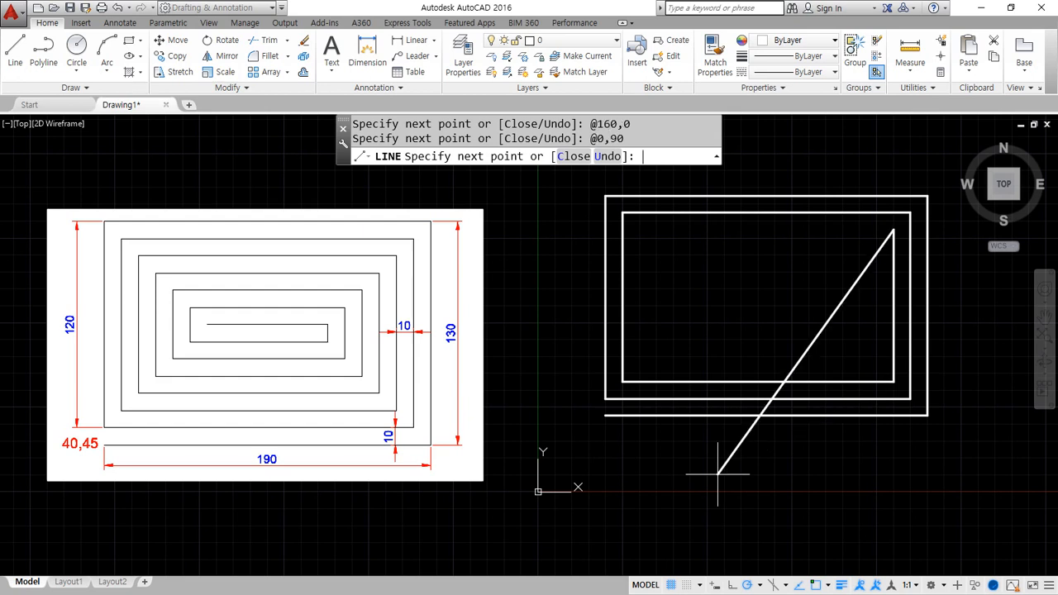
type("@-150,0")
key("Return")
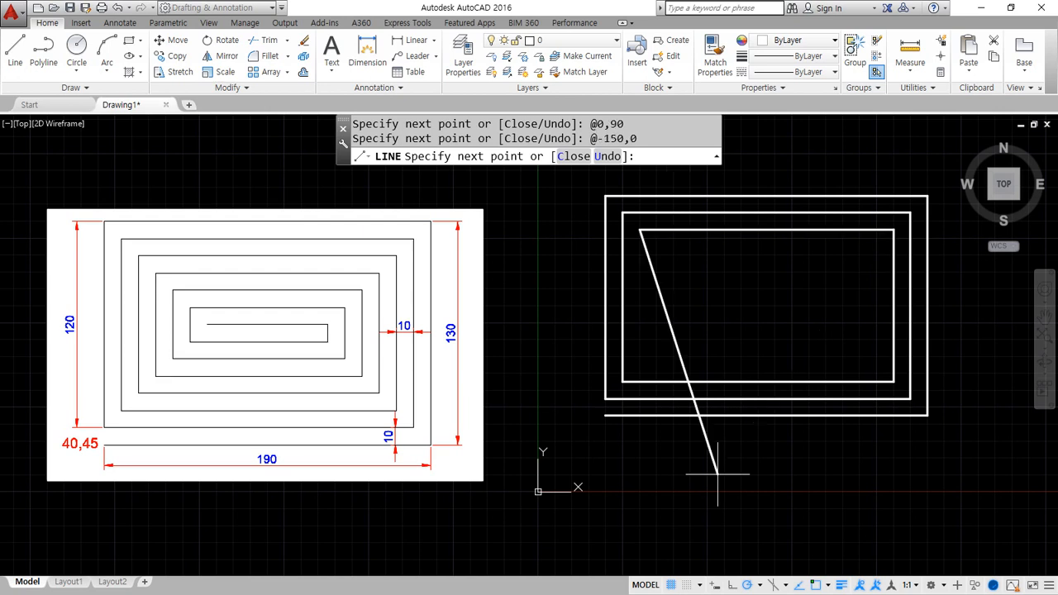
type("@0,-80")
key("Return")
type("@140,0")
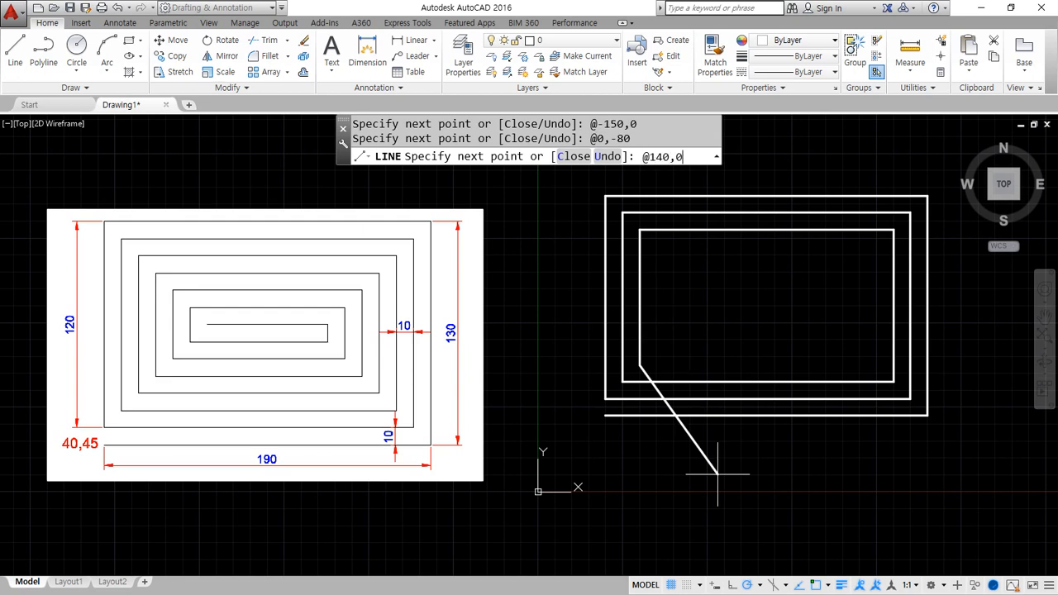
key("Return")
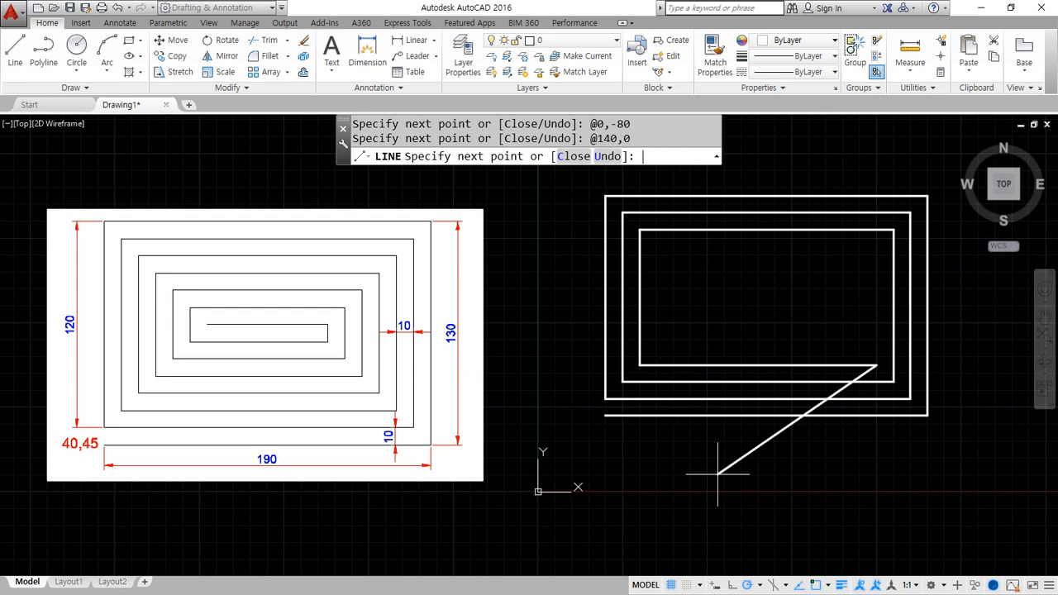
type("@0,70")
key("Return")
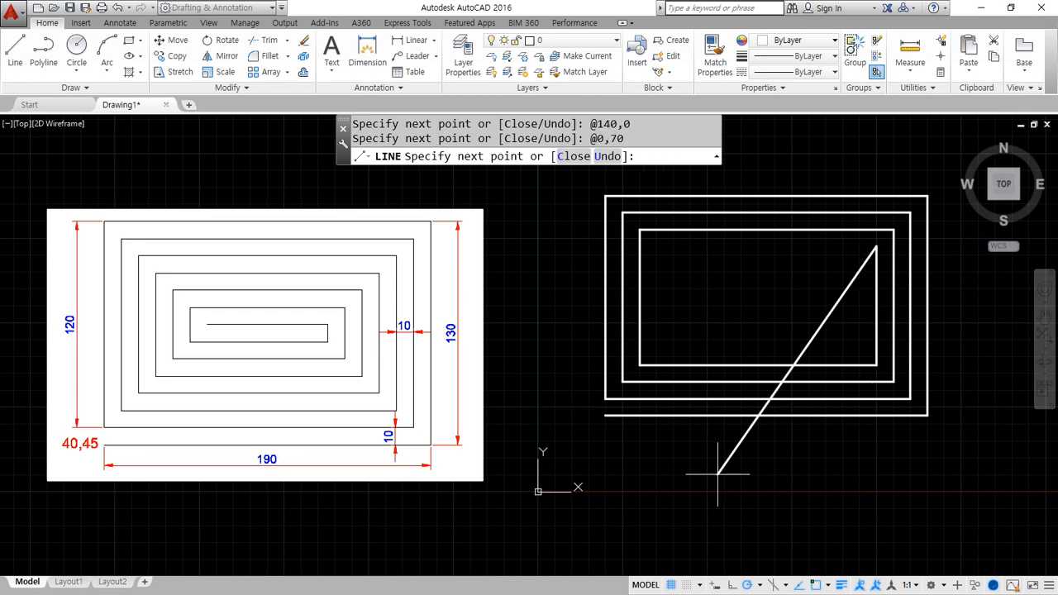
type("@-130,0")
key("Return")
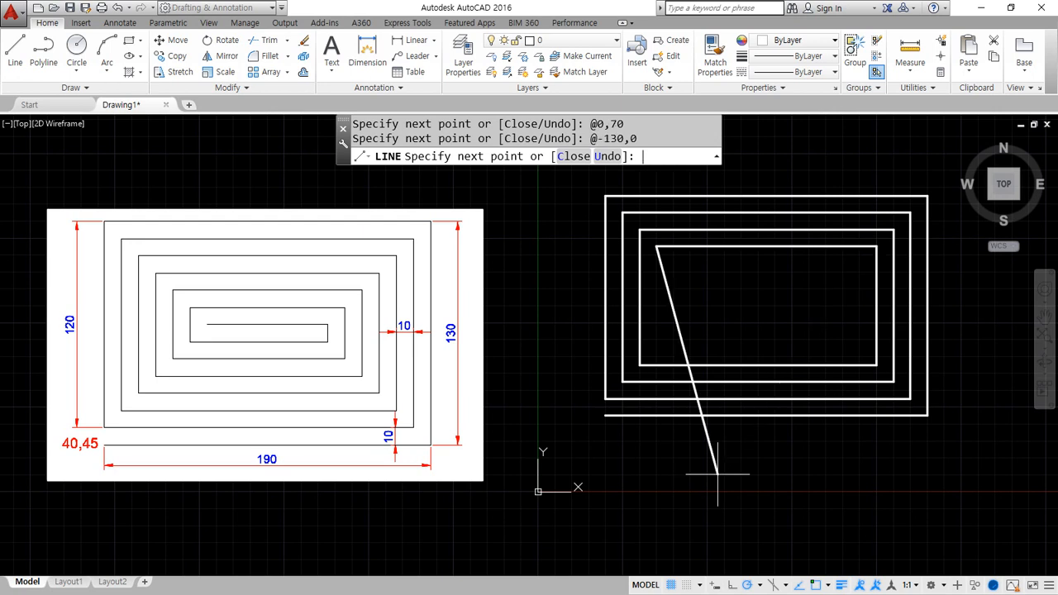
type("@0,-60")
key("Return")
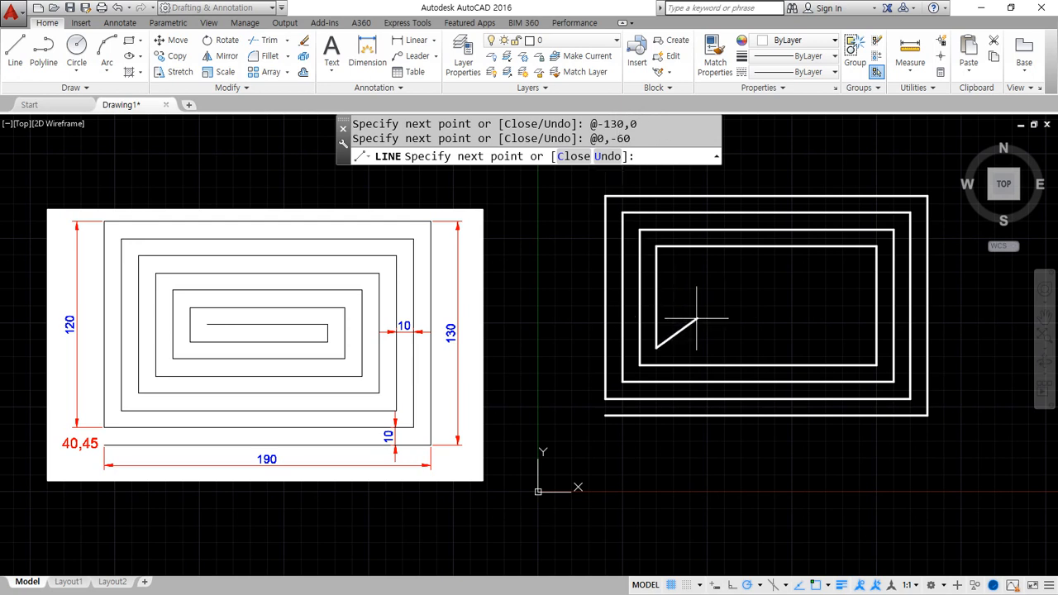
type("@120,0")
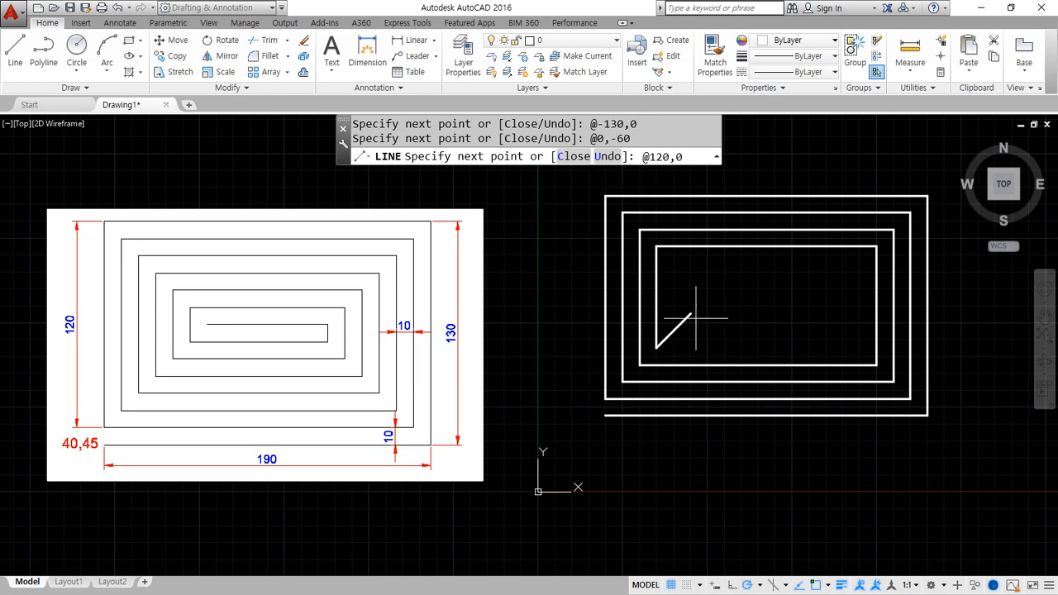
key("Return")
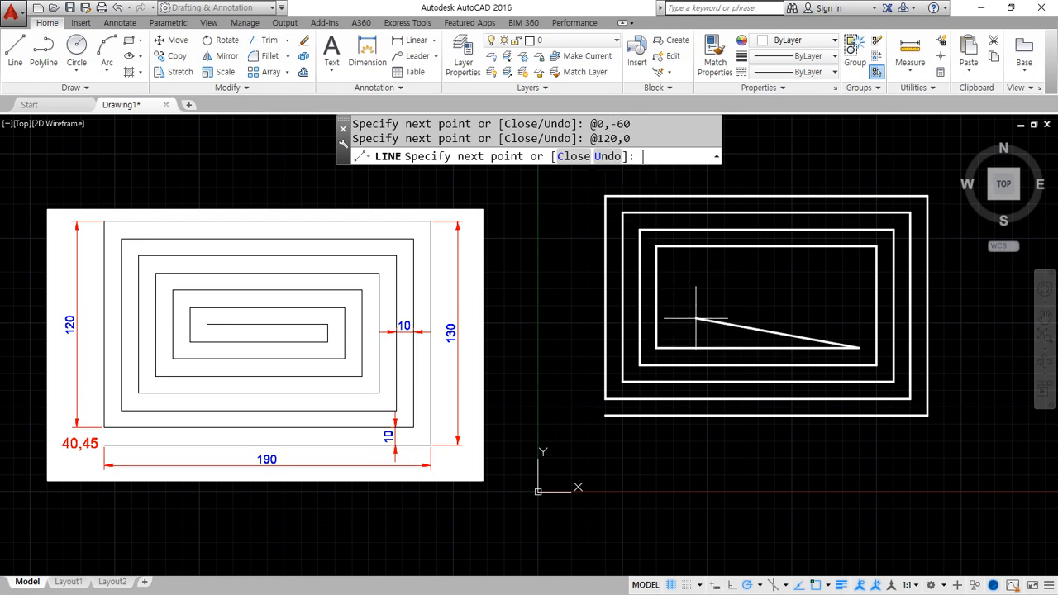
type("@0,50")
key("Return")
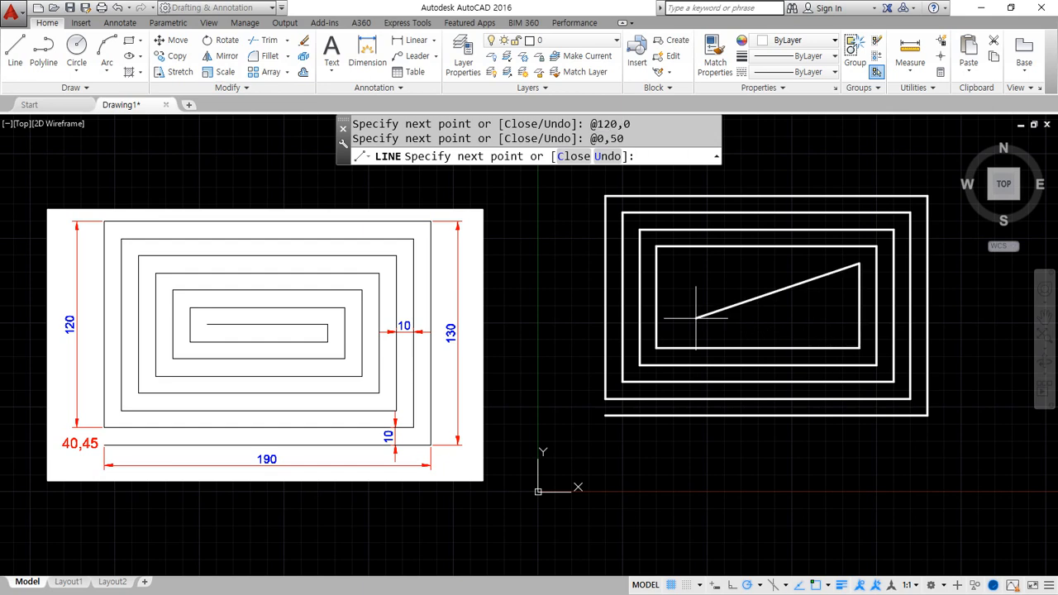
type("@-110,0")
key("Return")
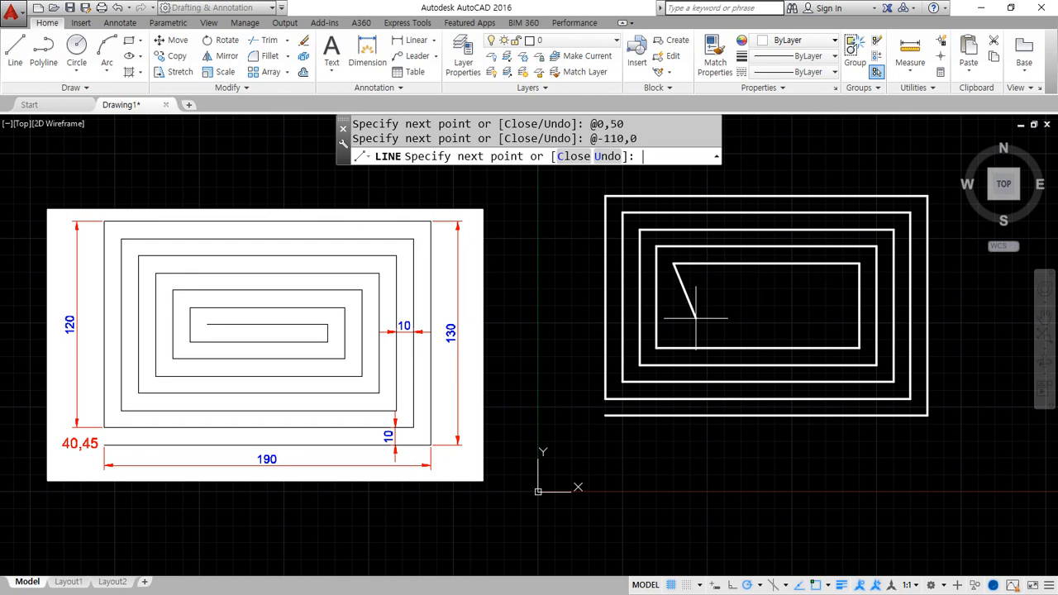
type("@0,-40")
key("Return")
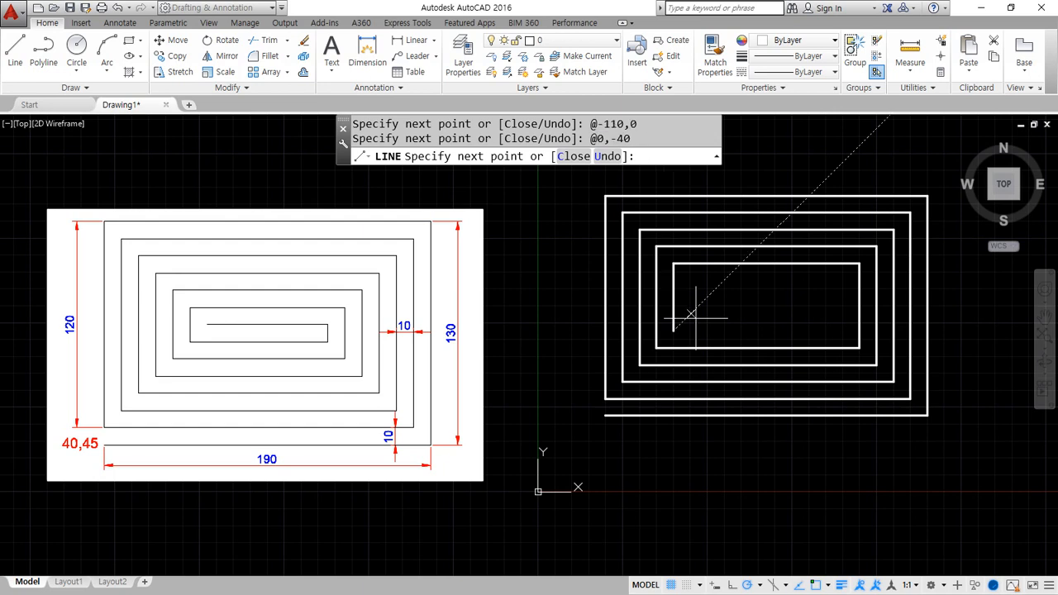
type("@100,0")
key("Return")
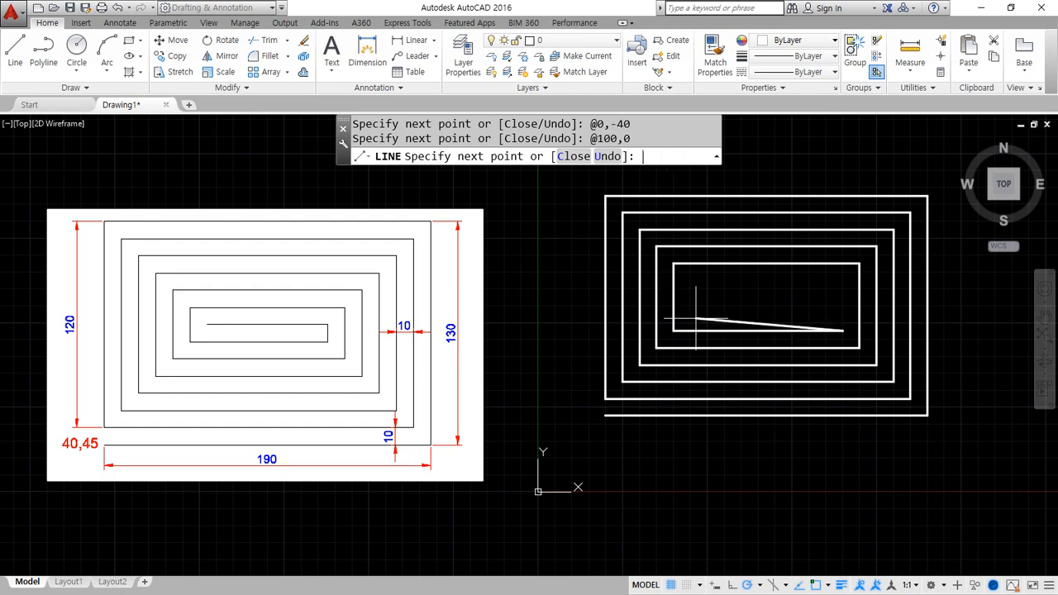
type("@0,30")
key("Return")
type("@")
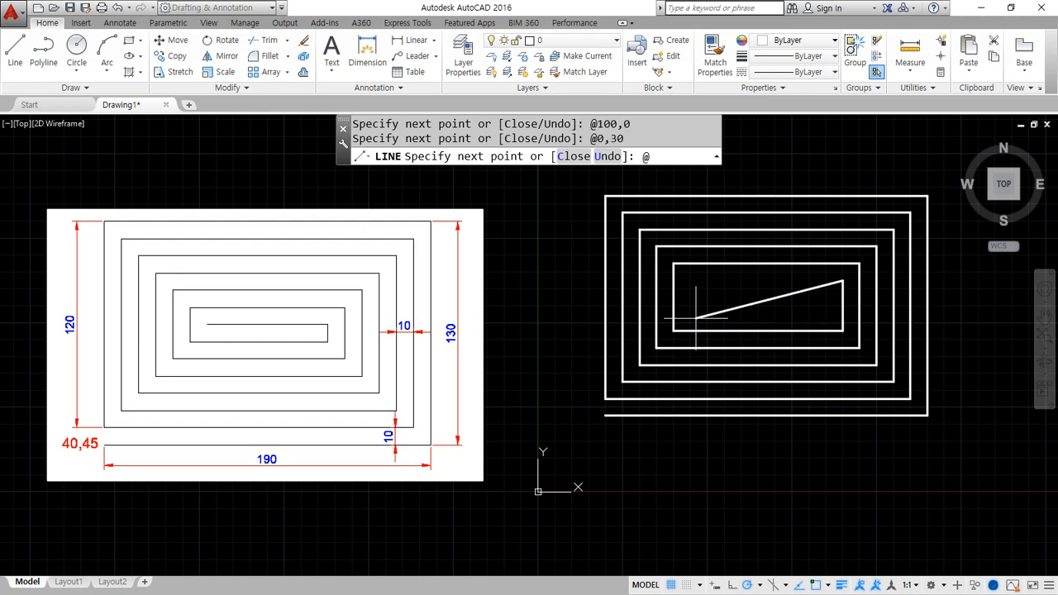
type("-90,0")
key("Return")
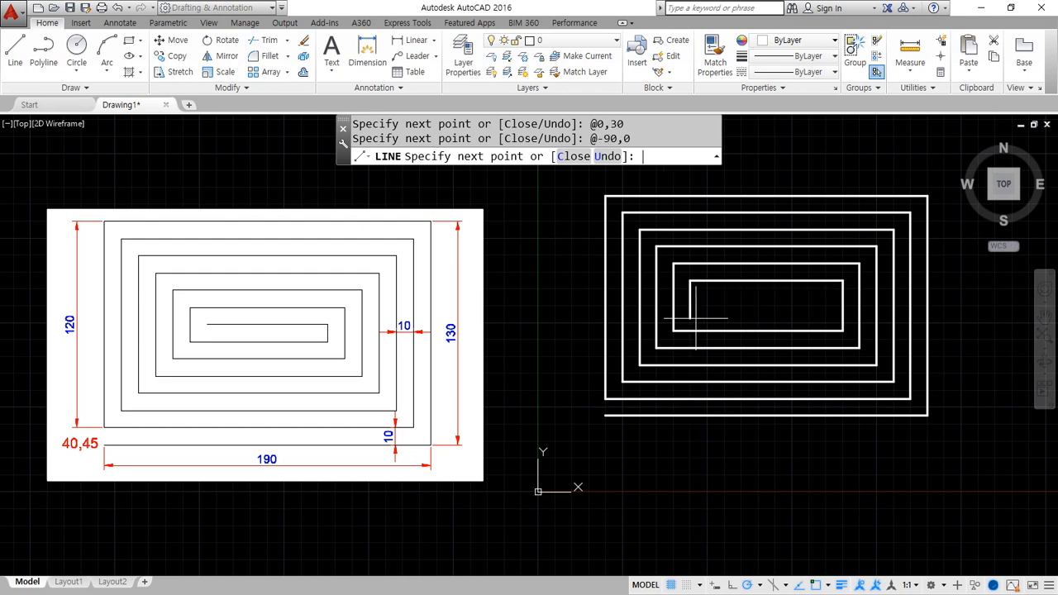
type("@0,-20")
key("Return")
type("@")
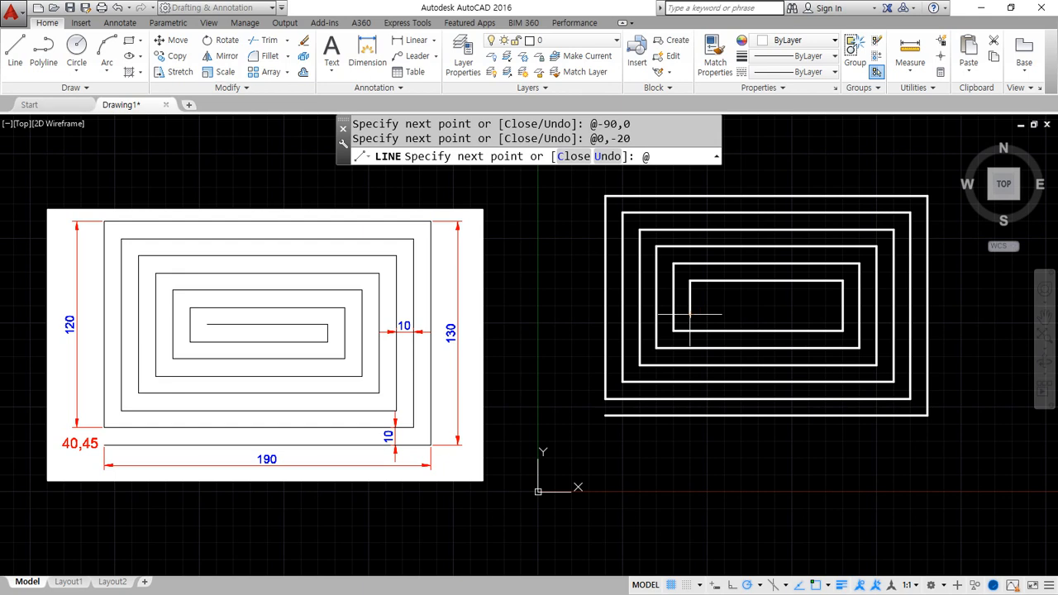
type("80,0")
key("Return")
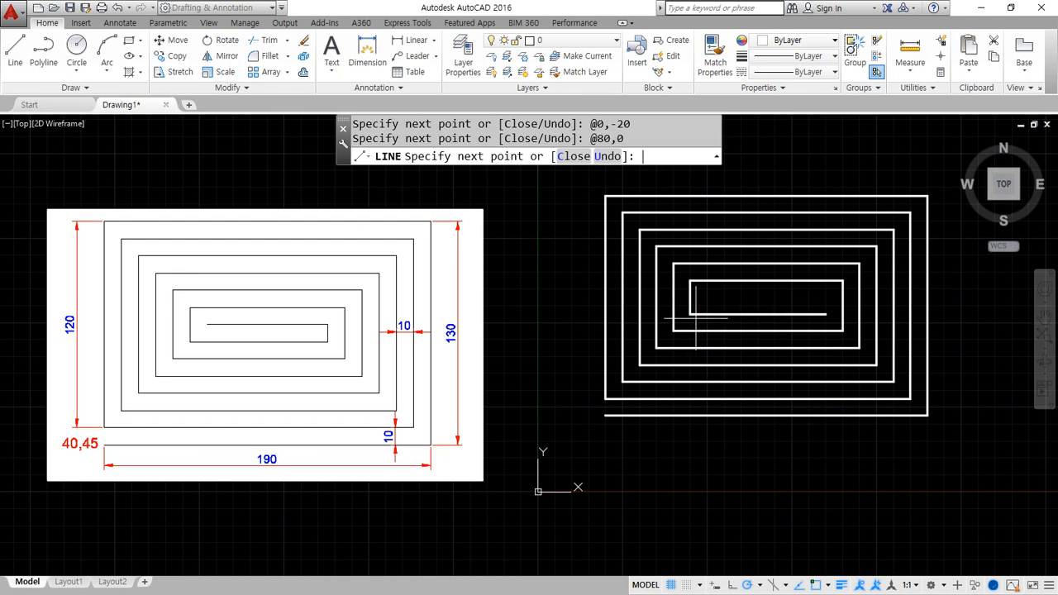
Finish the spiral's centre with the relative coordinates @0,10 and @-70,0 and end the line
type("@0,10")
key("Return")
type("@")
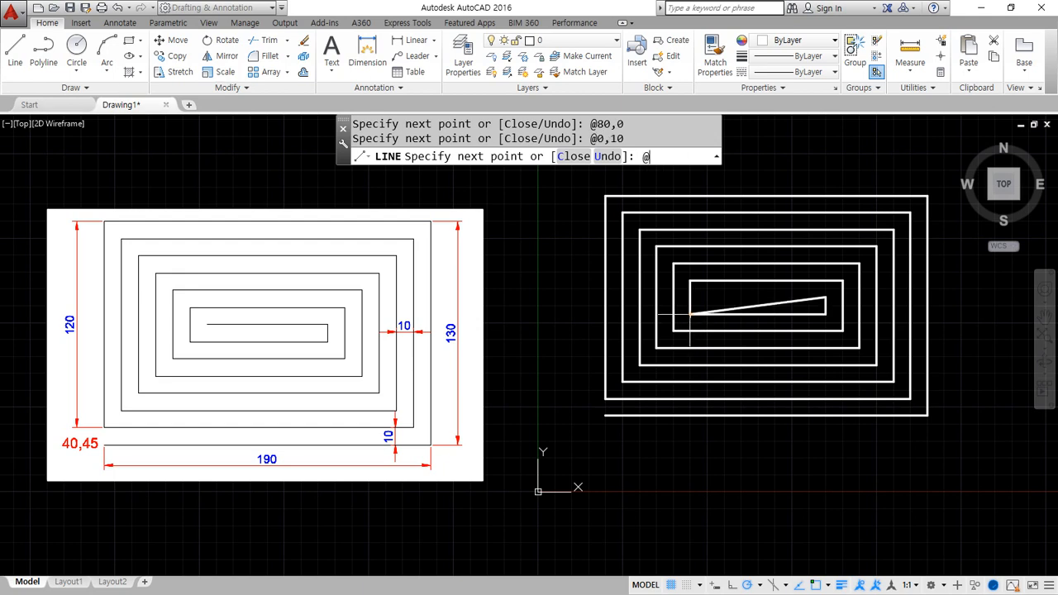
type("-70,0")
key("Return")
key("Return")
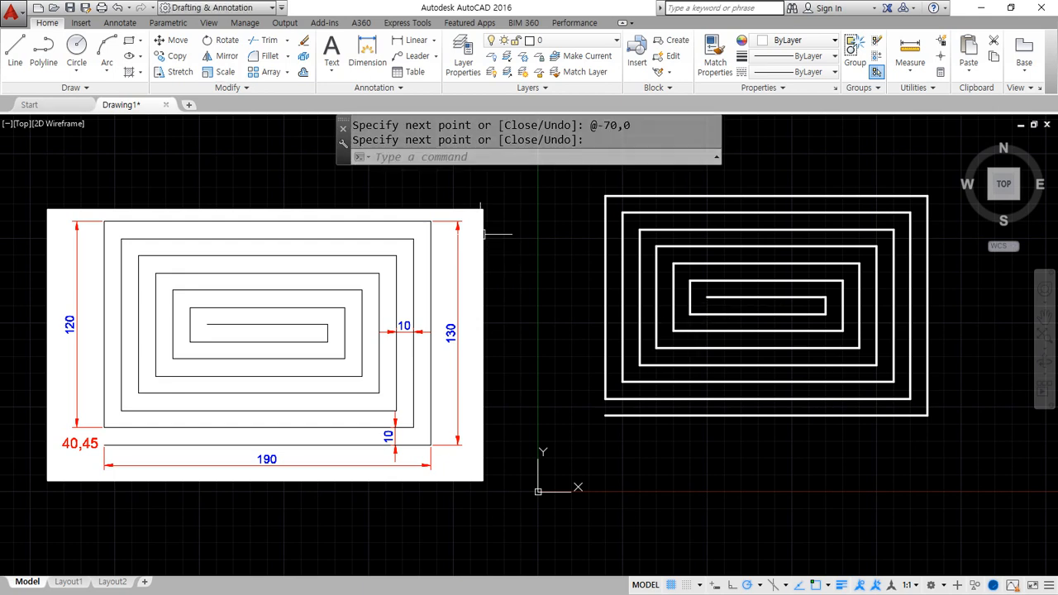
Review the spiral's entered relative coordinates in the command history, comparing how the x and y distances shrink
key("F2")
left_click_drag(589, 179, 637, 221)
left_click(608, 176)
left_click_drag(611, 179, 630, 295)
left_click_drag(610, 194, 597, 311)
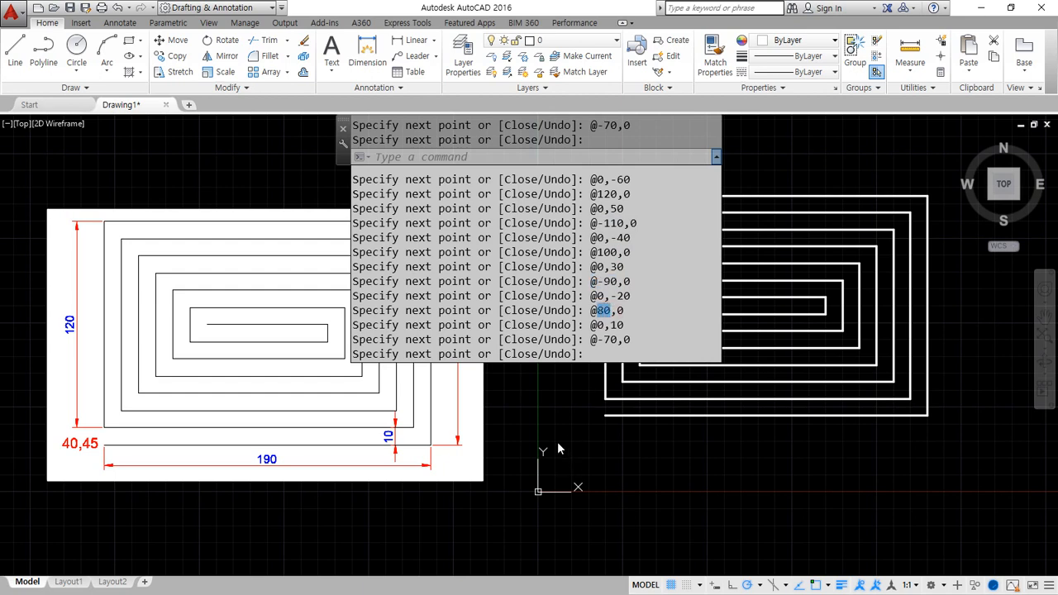
key("Escape")
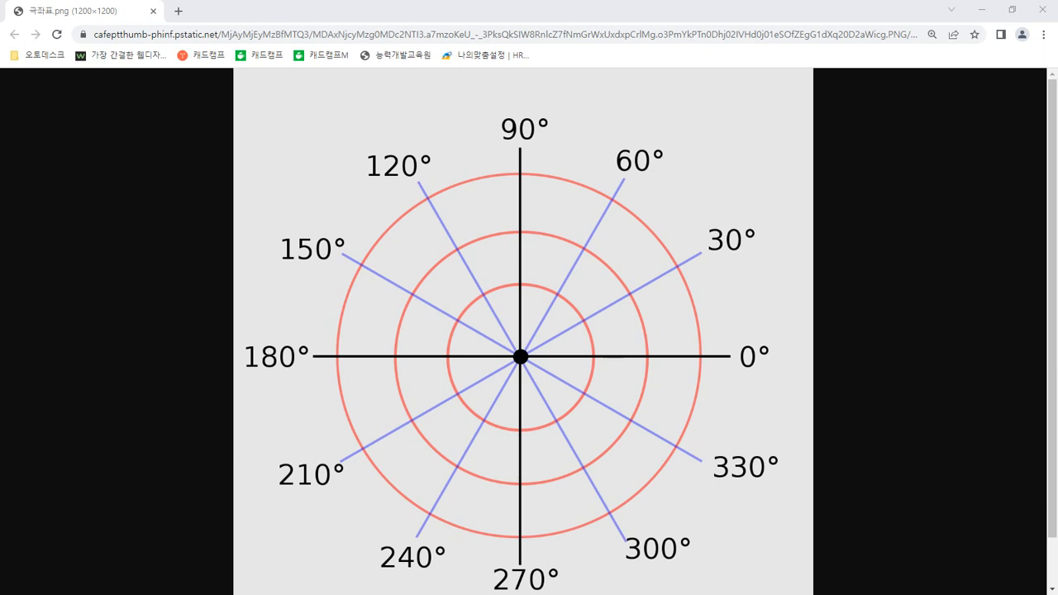
left_click_drag(0, 190, 655, 19)
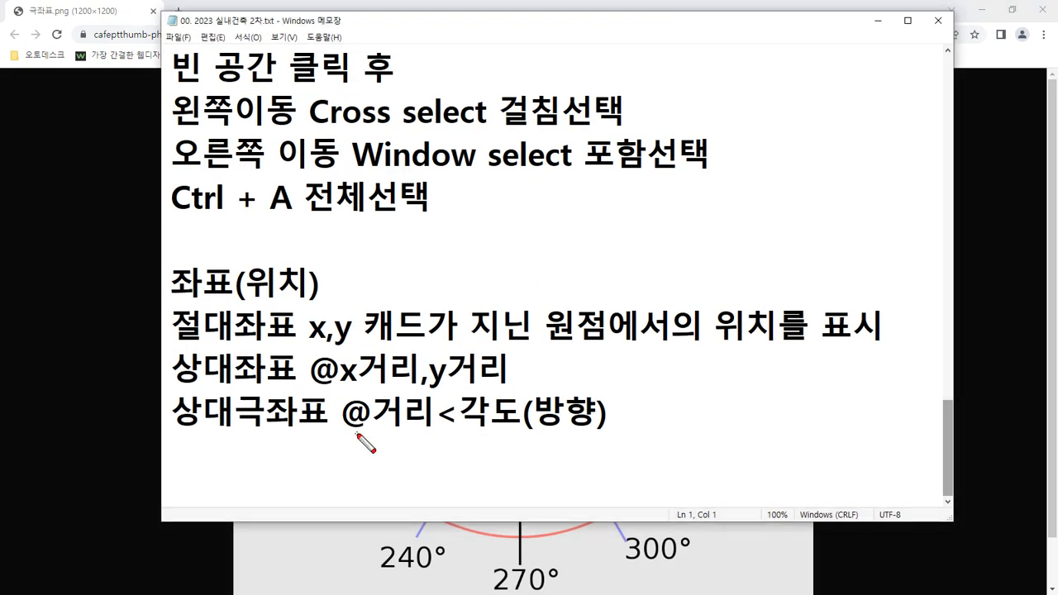
left_click_drag(345, 431, 452, 431)
mouse_move(428, 366)
left_mouse_down()
mouse_move(413, 375)
mouse_move(420, 390)
mouse_move(433, 387)
mouse_move(438, 413)
mouse_move(478, 431)
mouse_move(599, 429)
left_mouse_up()
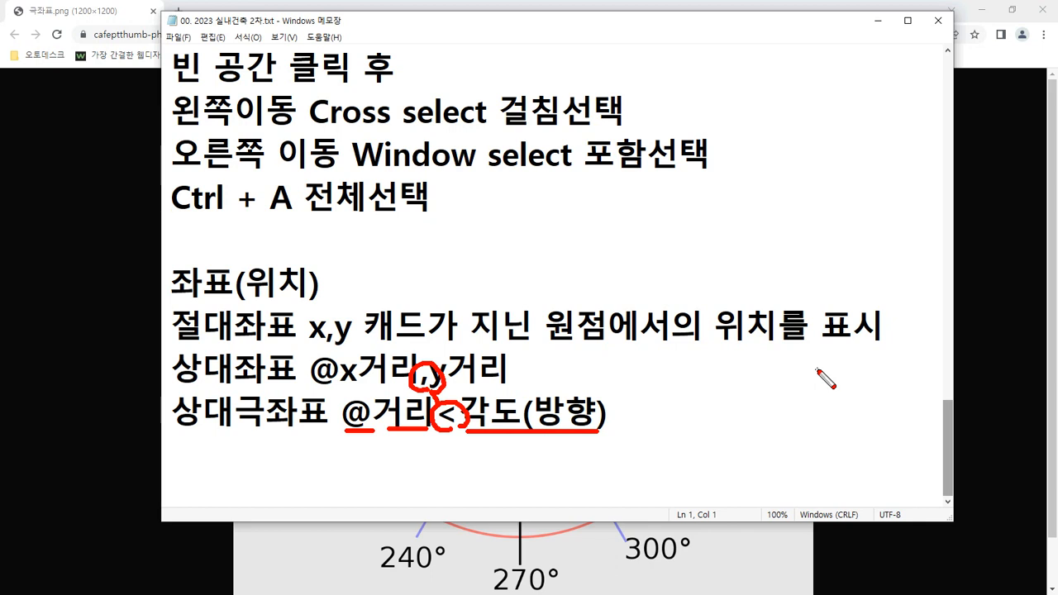
On the polar angle diagram in the browser, mark the counterclockwise direction and the negative angles -30, -60, -90, -120 and -150
left_click(588, 5)
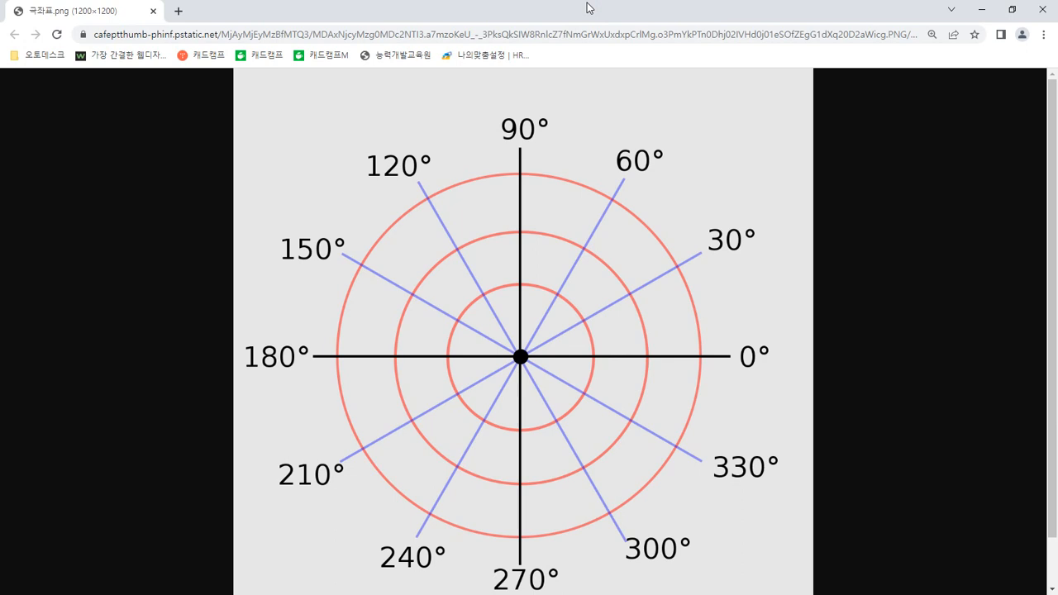
mouse_move(534, 364)
left_mouse_down()
mouse_move(504, 353)
mouse_move(533, 341)
mouse_move(534, 364)
left_mouse_up()
mouse_move(702, 347)
left_mouse_down()
mouse_move(652, 253)
mouse_move(560, 194)
mouse_move(568, 180)
mouse_move(557, 205)
left_mouse_up()
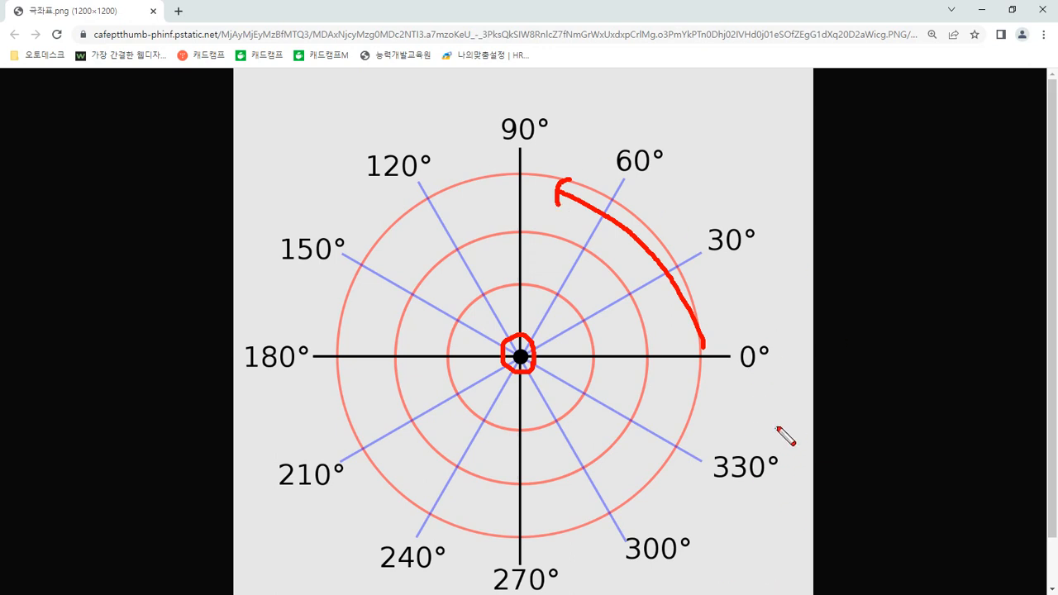
mouse_move(731, 428)
left_mouse_down()
mouse_move(748, 423)
mouse_move(765, 436)
mouse_move(754, 432)
mouse_move(789, 419)
left_mouse_up()
mouse_move(670, 521)
left_mouse_down()
mouse_move(721, 517)
mouse_move(714, 499)
left_mouse_up()
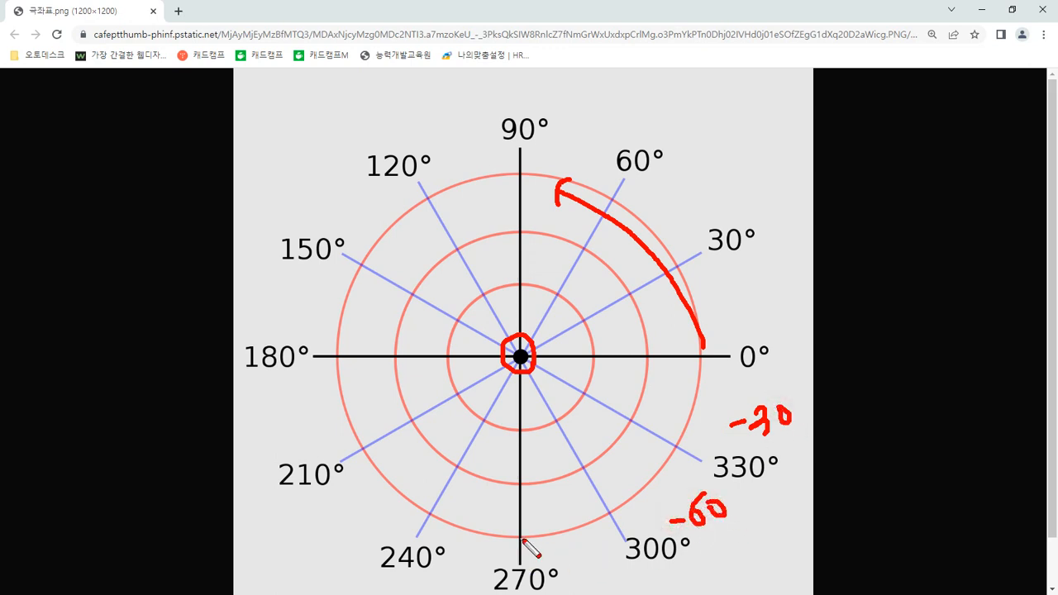
mouse_move(520, 540)
left_mouse_down()
mouse_move(549, 535)
mouse_move(551, 551)
mouse_move(572, 533)
left_mouse_up()
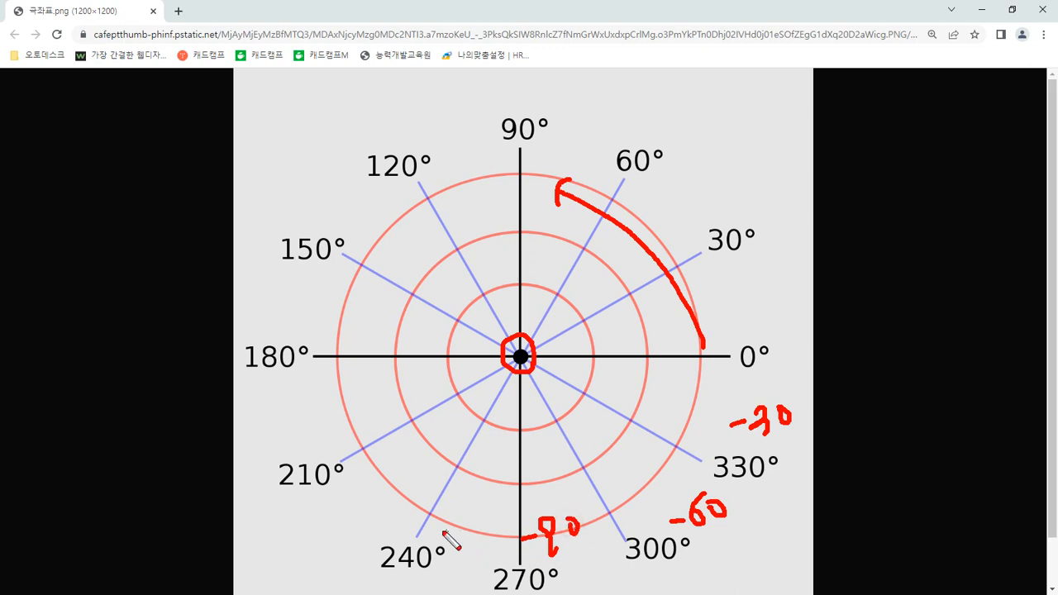
left_click_drag(394, 512, 415, 507)
mouse_move(421, 499)
left_mouse_down()
mouse_move(423, 524)
mouse_move(466, 501)
left_mouse_up()
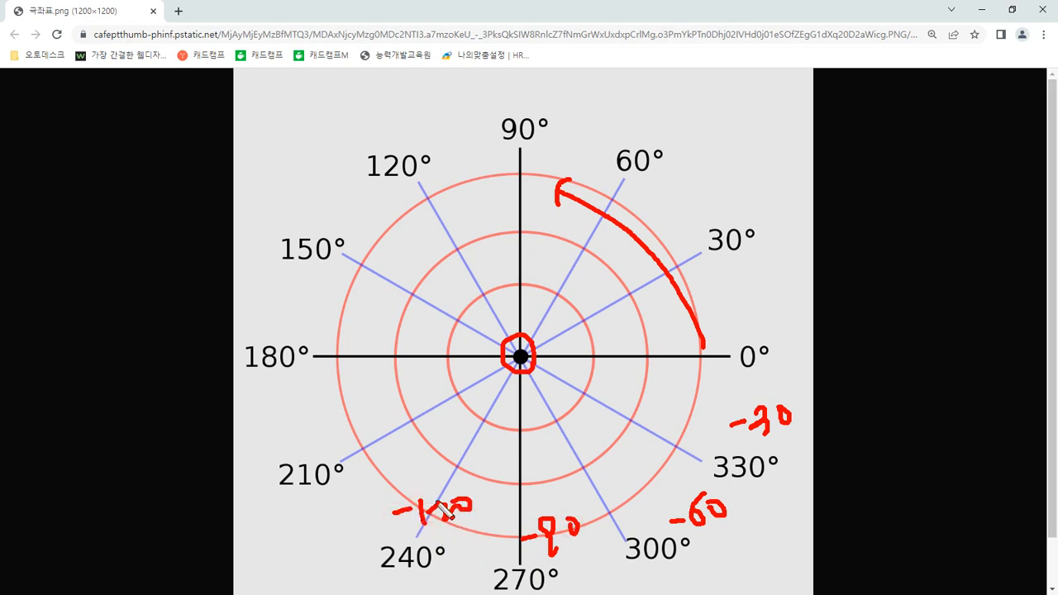
mouse_move(330, 433)
left_mouse_down()
mouse_move(352, 429)
mouse_move(364, 442)
left_mouse_up()
mouse_move(382, 408)
left_mouse_down()
mouse_move(368, 414)
mouse_move(366, 439)
mouse_move(387, 419)
left_mouse_up()
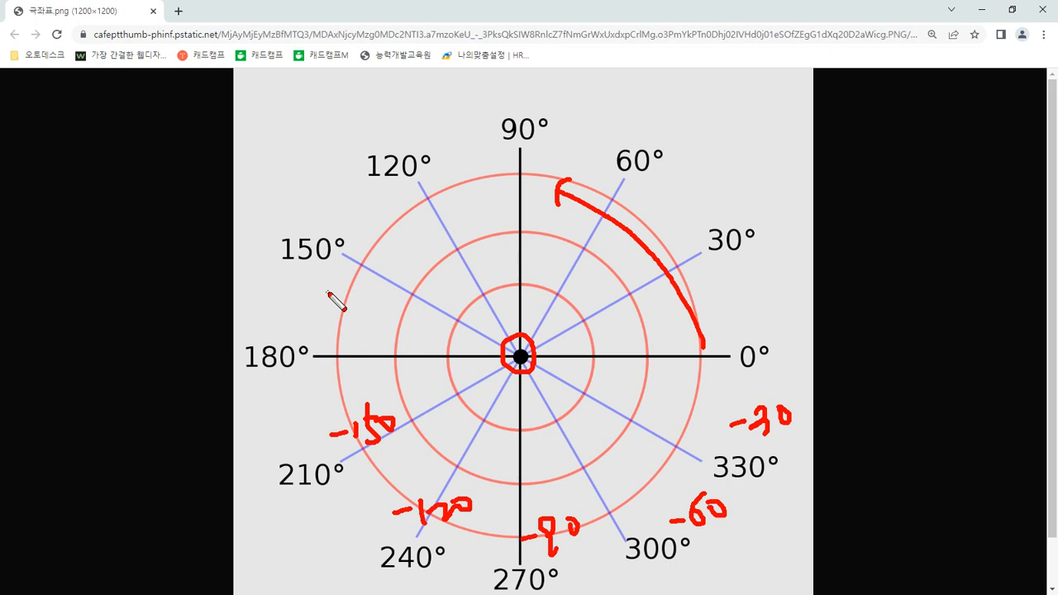
key("Escape")
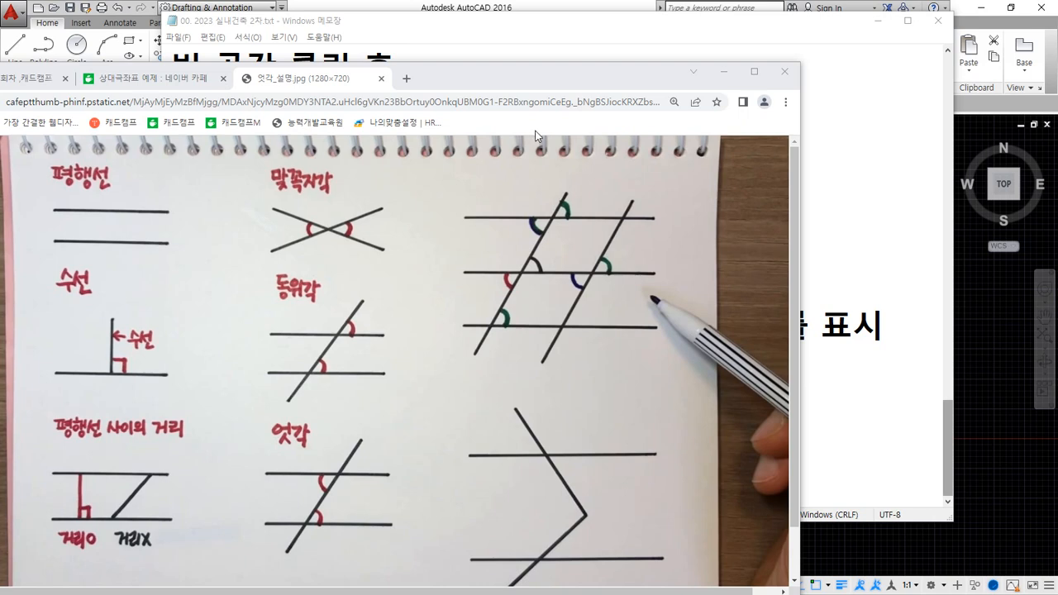
Reposition the browser window to examine the handwritten angle-relation diagrams of parallel lines, vertical, corresponding and alternate angles
left_click_drag(539, 85, 638, 60)
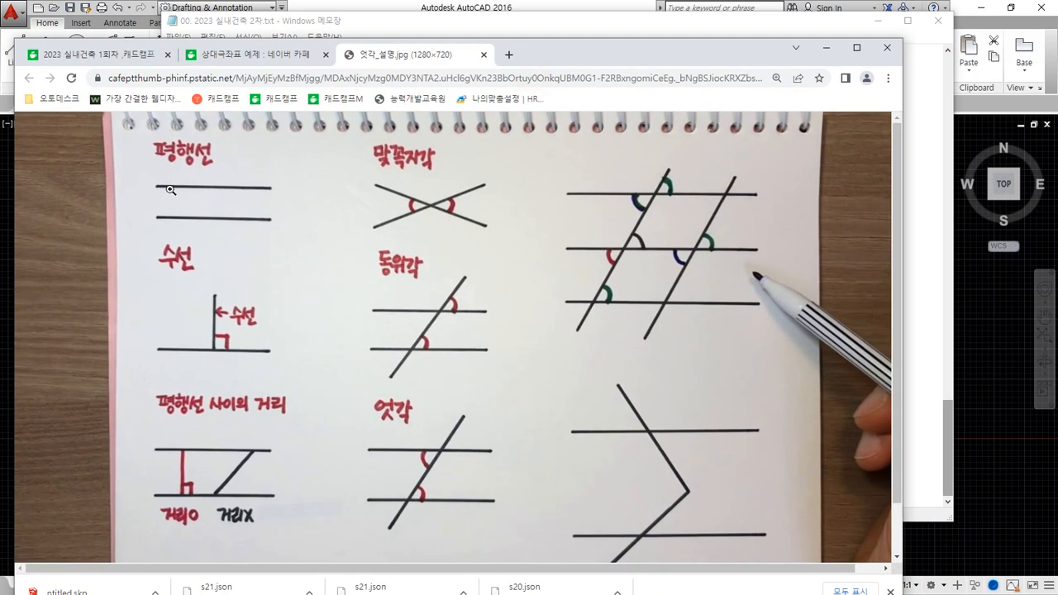
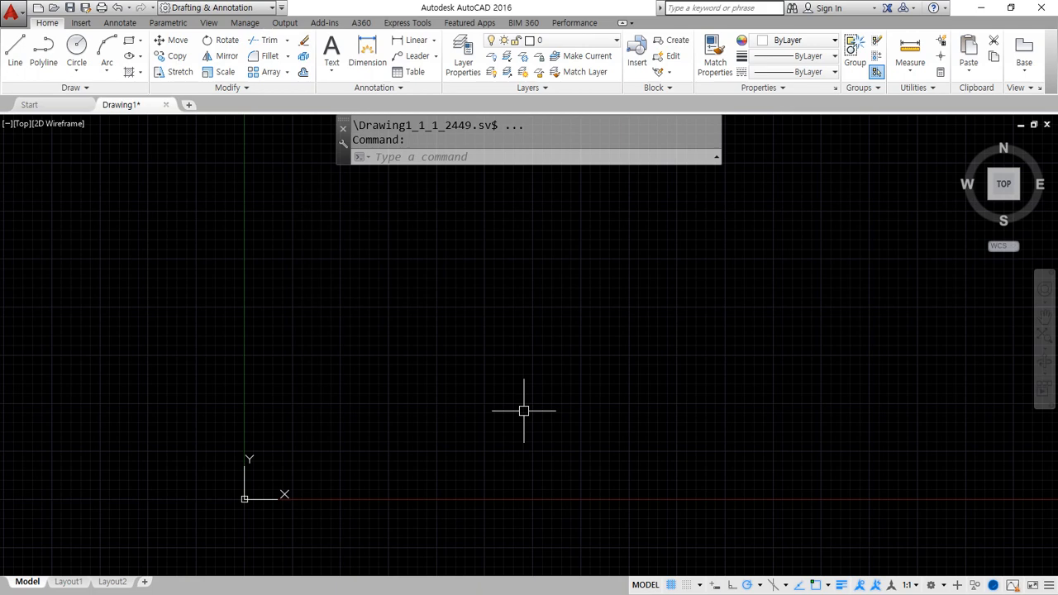
type("L")
key("Return")
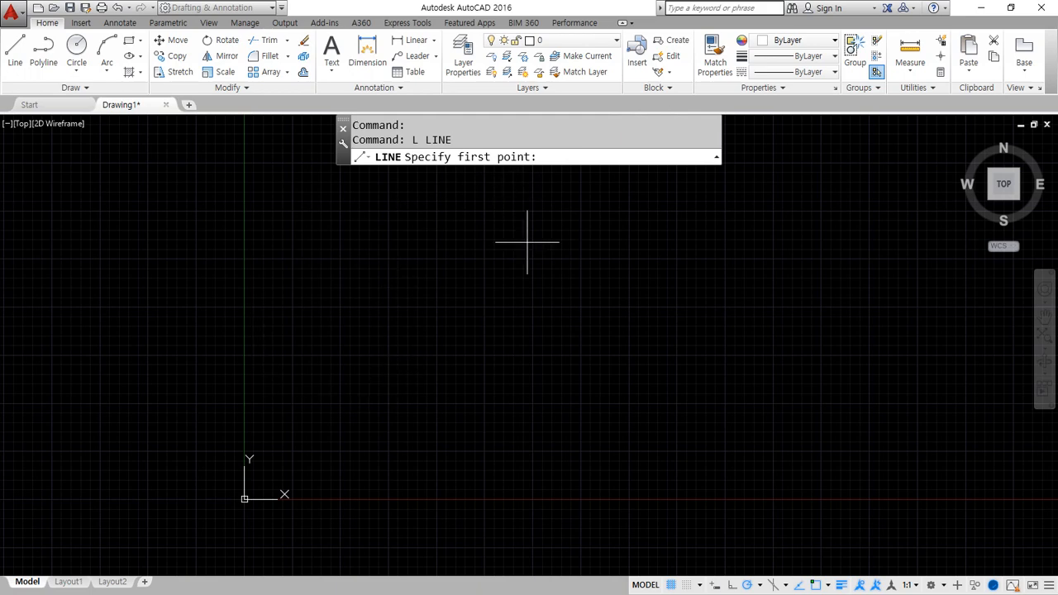
left_click(377, 399)
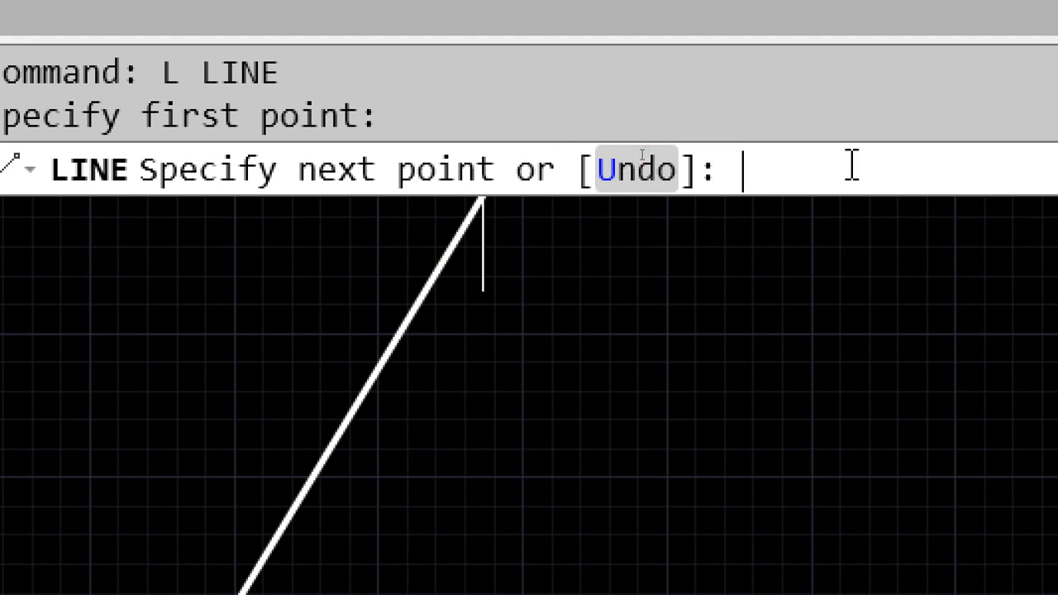
type("@")
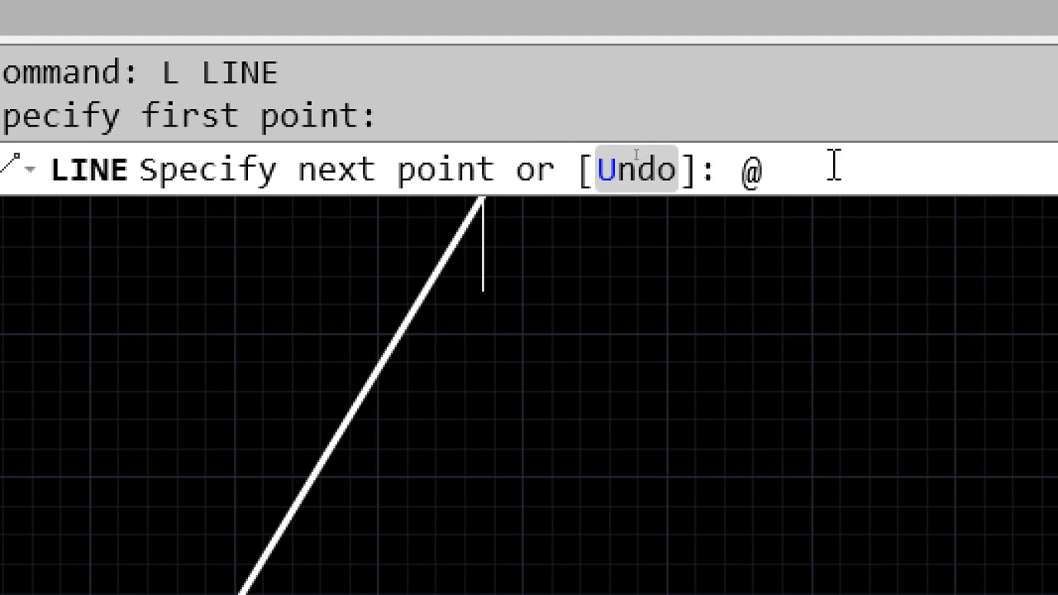
type("50")
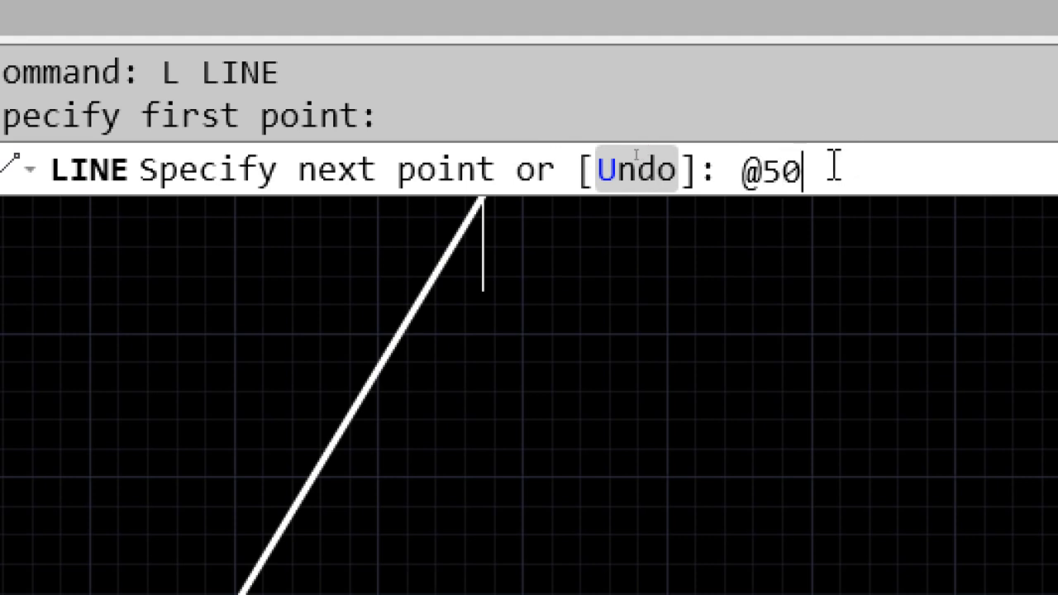
type("<0")
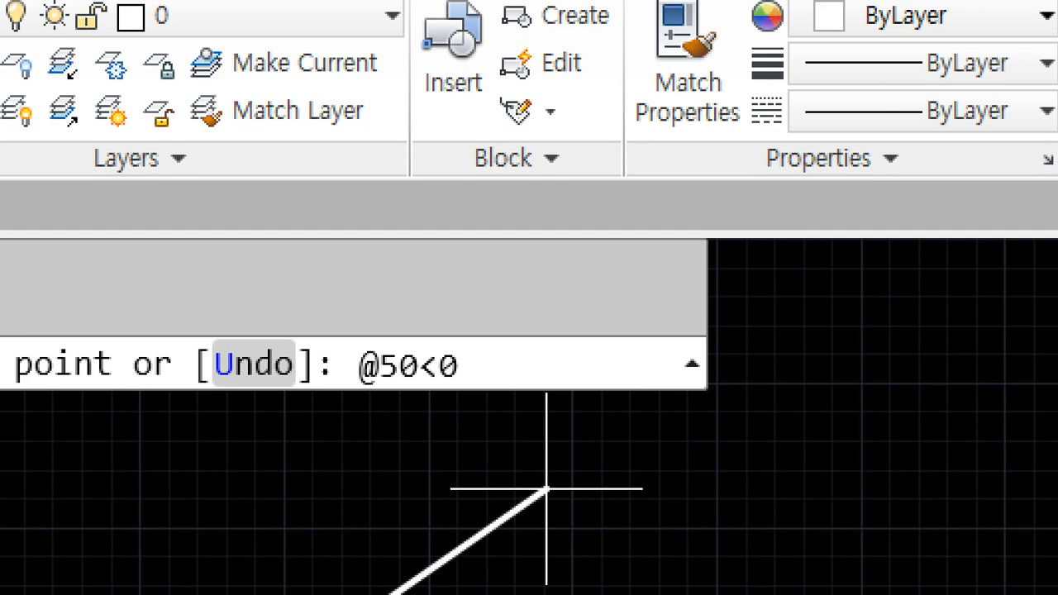
key("Return")
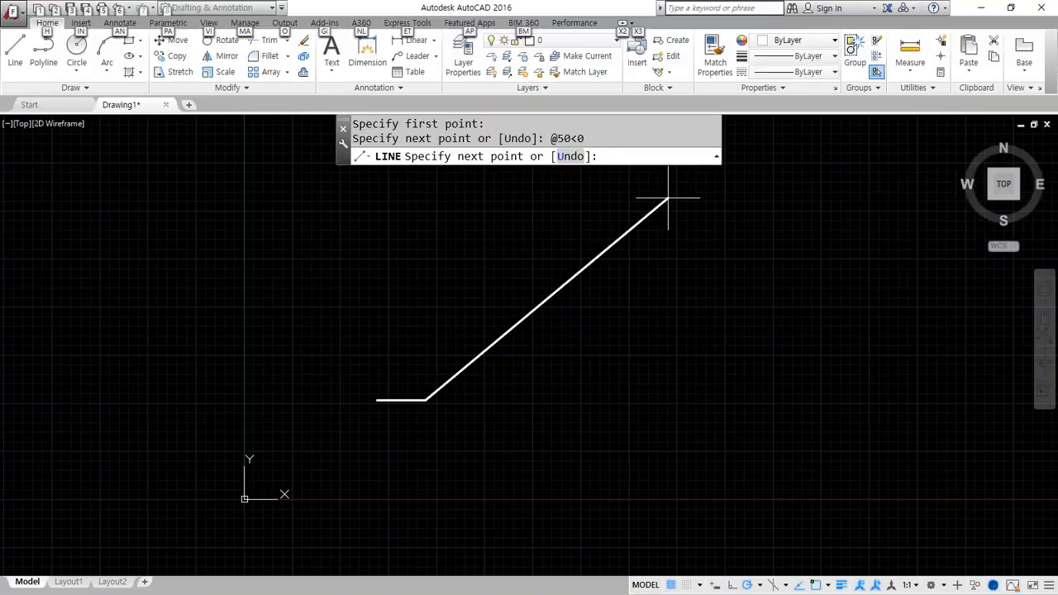
Mark direction axes over the line's start point, label the rightward direction 0°, and erase the marks
scroll(356, 452, "up", 6)
scroll(504, 355, "up", 2)
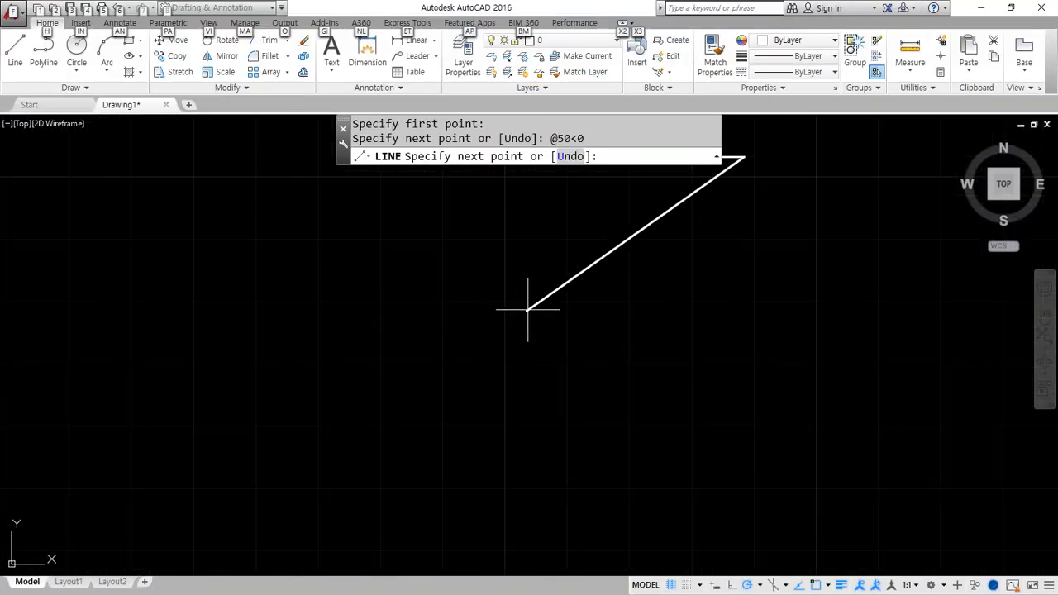
middle_click_drag(529, 307, 435, 496)
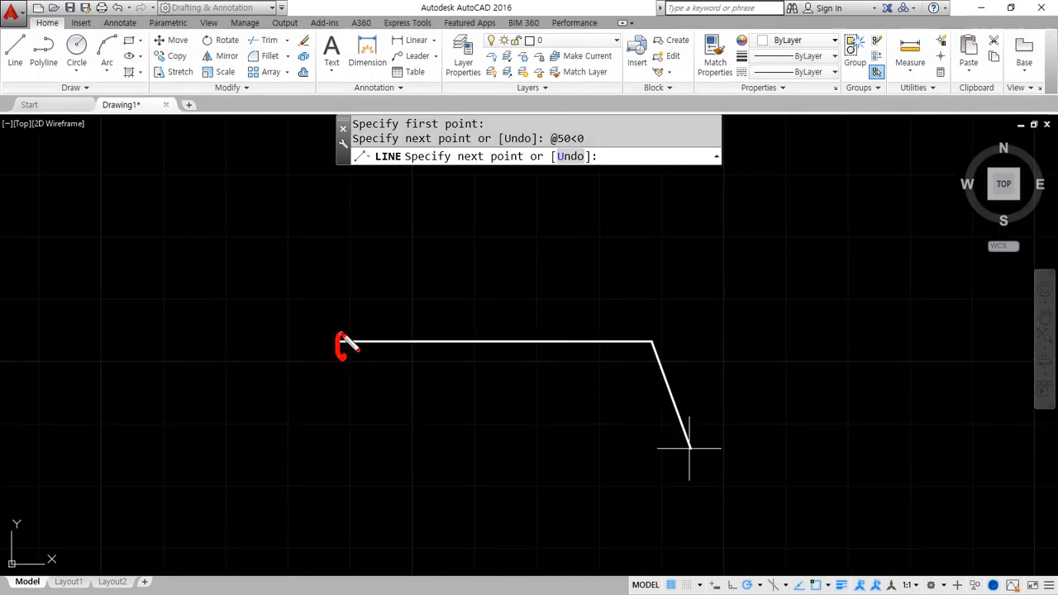
mouse_move(339, 341)
left_mouse_down()
mouse_move(275, 341)
mouse_move(413, 342)
mouse_move(425, 330)
mouse_move(413, 360)
left_mouse_up()
left_click_drag(350, 342, 350, 446)
left_click_drag(342, 250, 371, 272)
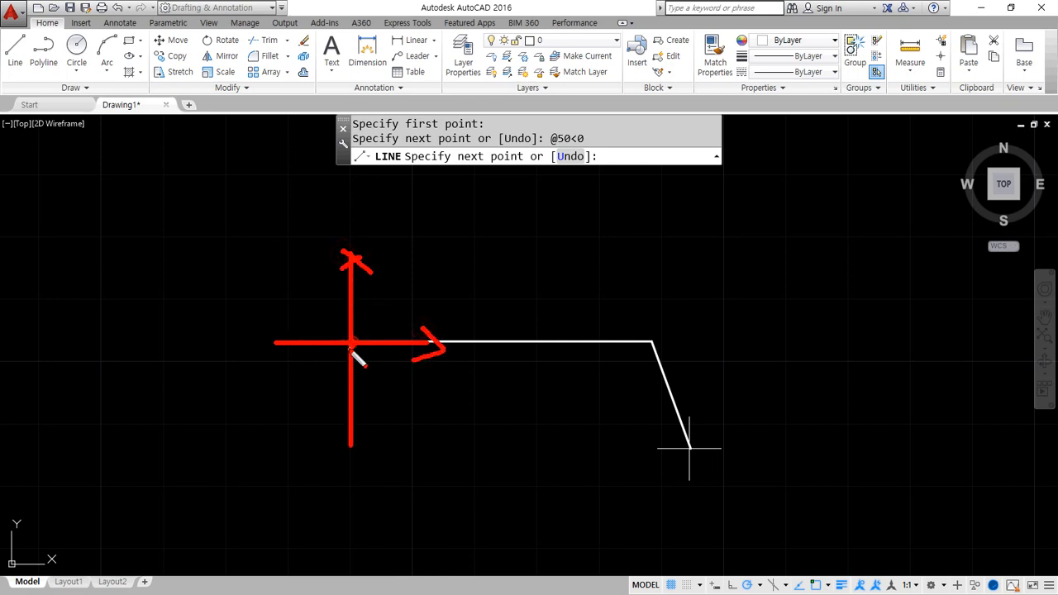
mouse_move(354, 355)
left_mouse_down()
mouse_move(349, 342)
mouse_move(439, 342)
mouse_move(424, 356)
mouse_move(444, 347)
left_mouse_up()
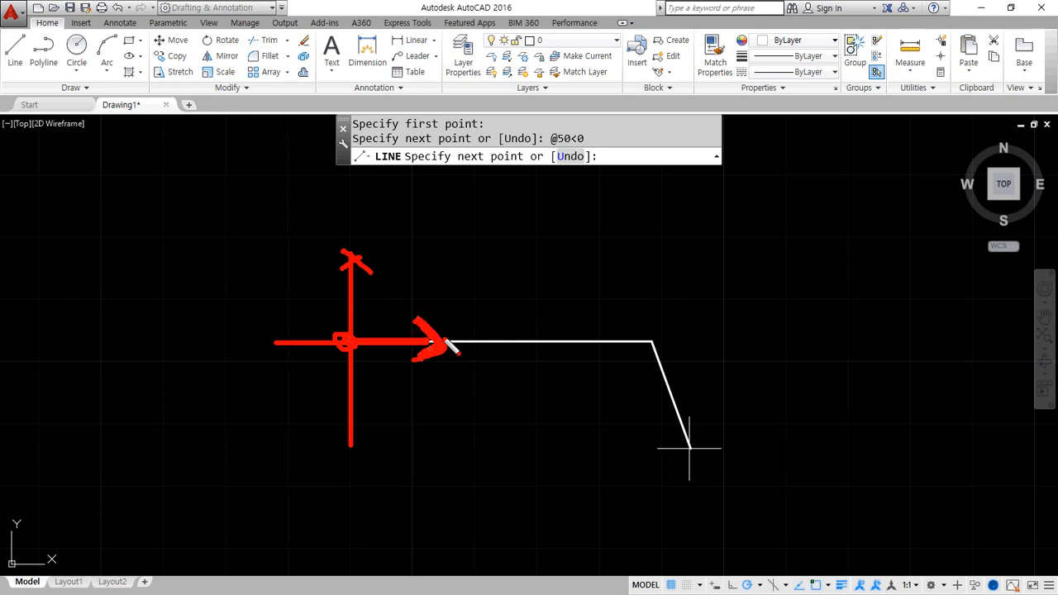
mouse_move(475, 296)
left_mouse_down()
mouse_move(474, 325)
mouse_move(479, 297)
mouse_move(496, 302)
left_mouse_up()
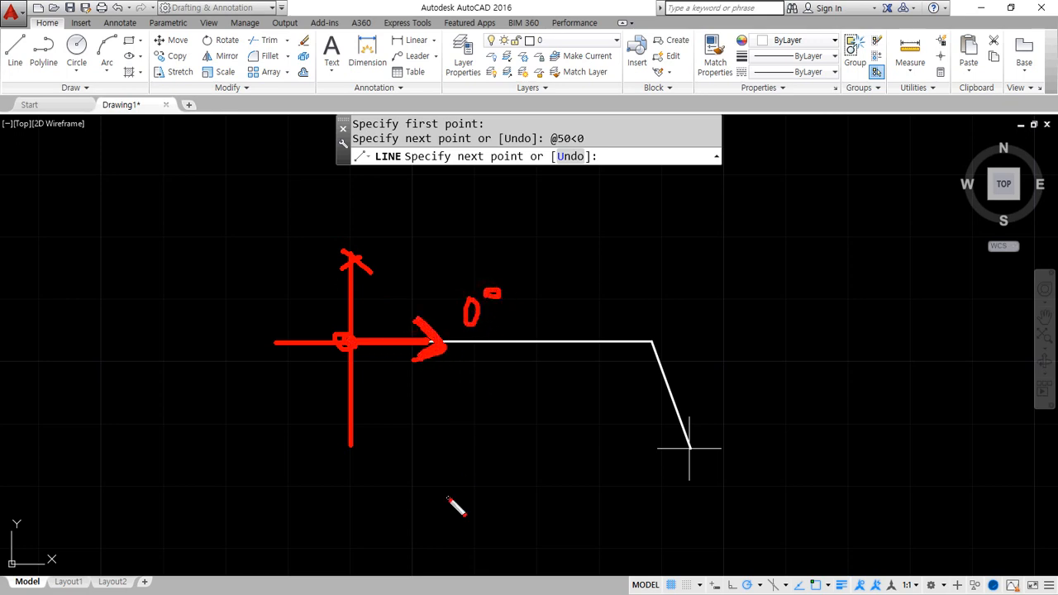
key("e")
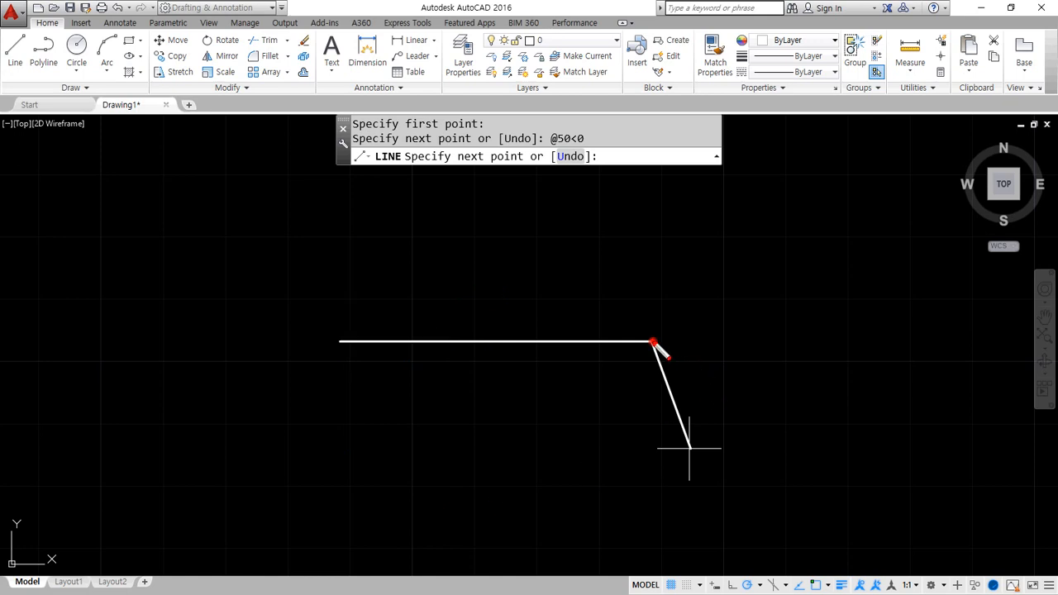
Mark direction axes over the horizontal segment's end point, label 0° rightward and 90 upward, and clear the marks
mouse_move(653, 341)
left_mouse_down()
mouse_move(653, 399)
mouse_move(588, 342)
mouse_move(740, 342)
mouse_move(719, 357)
left_mouse_up()
mouse_move(768, 329)
left_mouse_down()
mouse_move(777, 344)
mouse_move(771, 329)
mouse_move(787, 324)
left_mouse_up()
mouse_move(642, 263)
left_mouse_down()
mouse_move(647, 252)
mouse_move(665, 265)
mouse_move(700, 236)
mouse_move(690, 264)
left_mouse_up()
left_click_drag(717, 231, 713, 231)
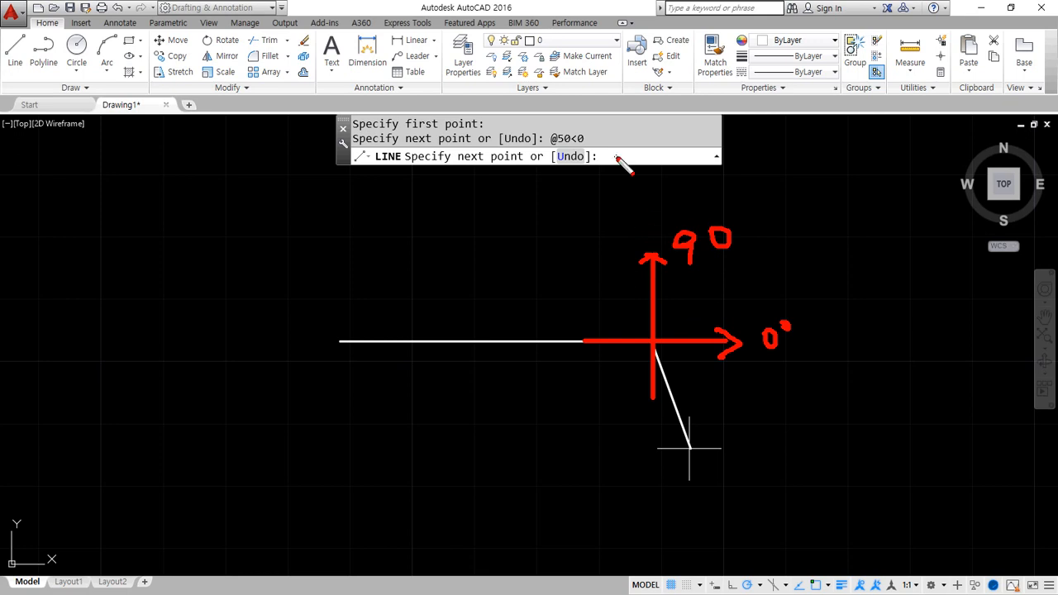
key("Escape")
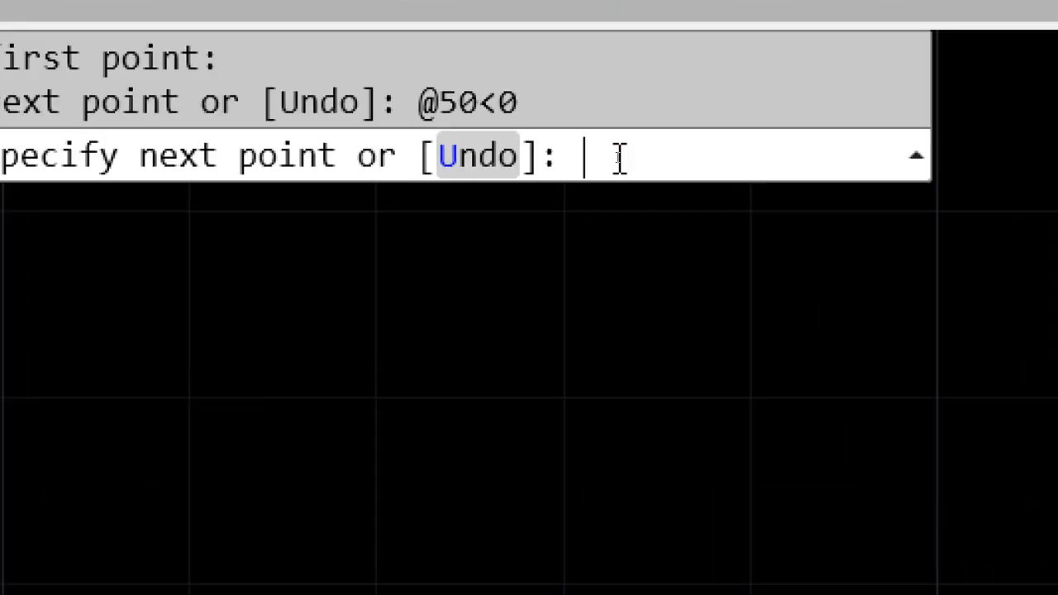
type("@50")
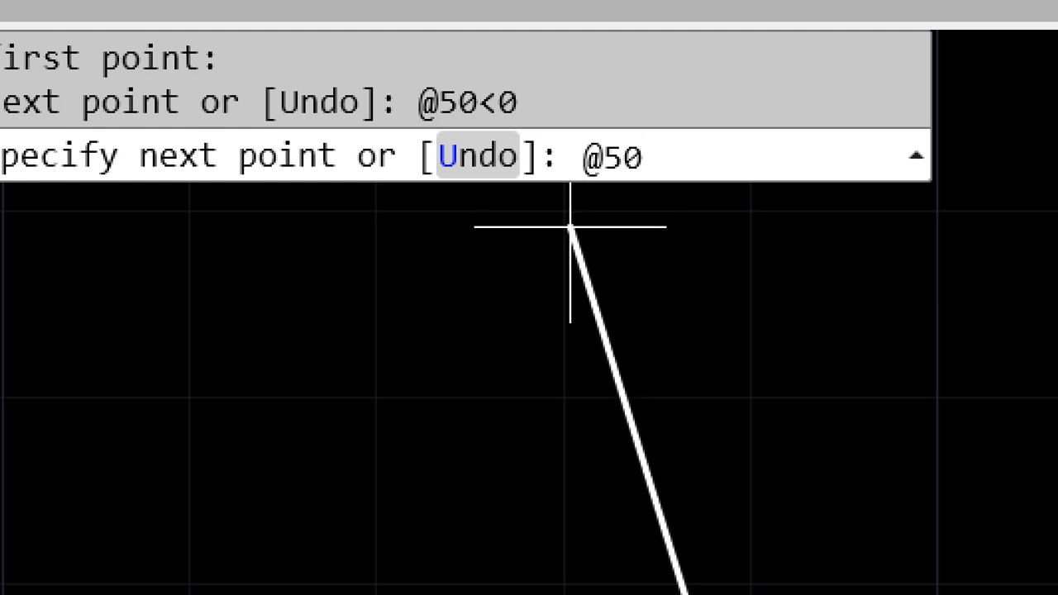
type("<")
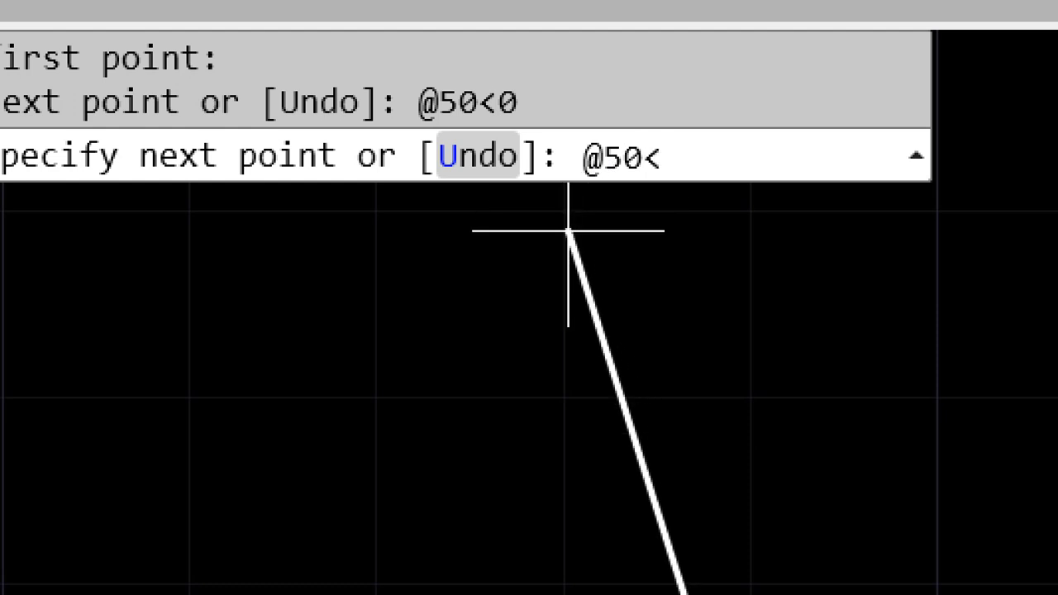
type("90")
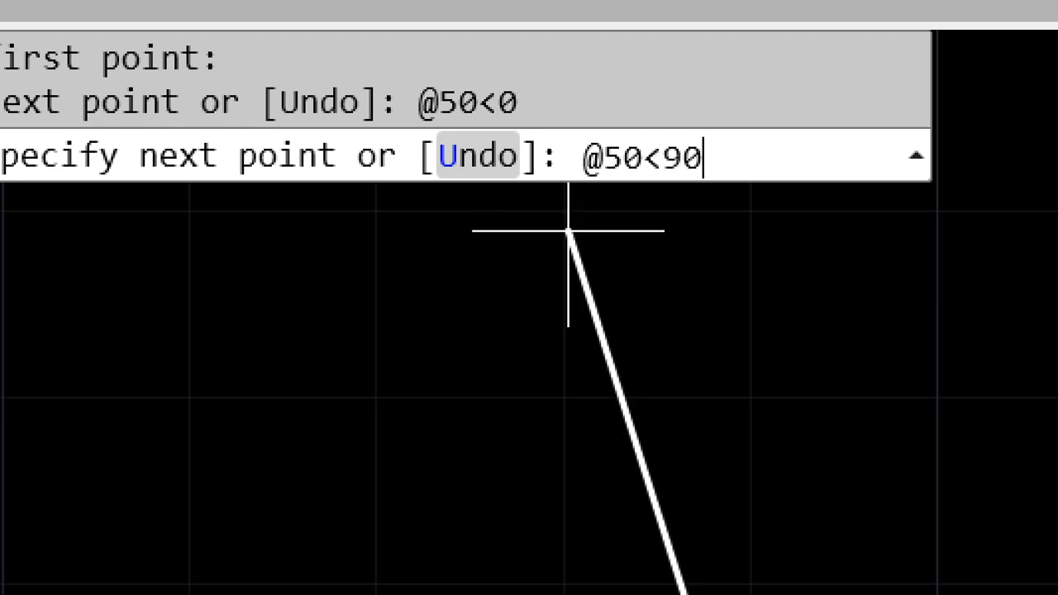
key("Return")
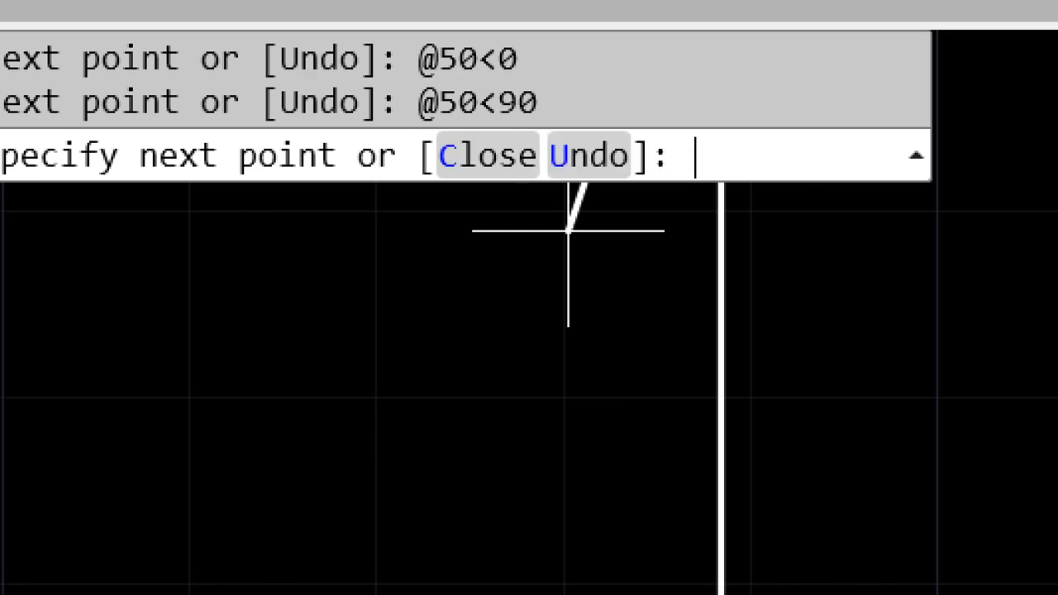
mouse_move(581, 258)
middle_mouse_down()
mouse_move(516, 494)
mouse_move(534, 451)
middle_mouse_up()
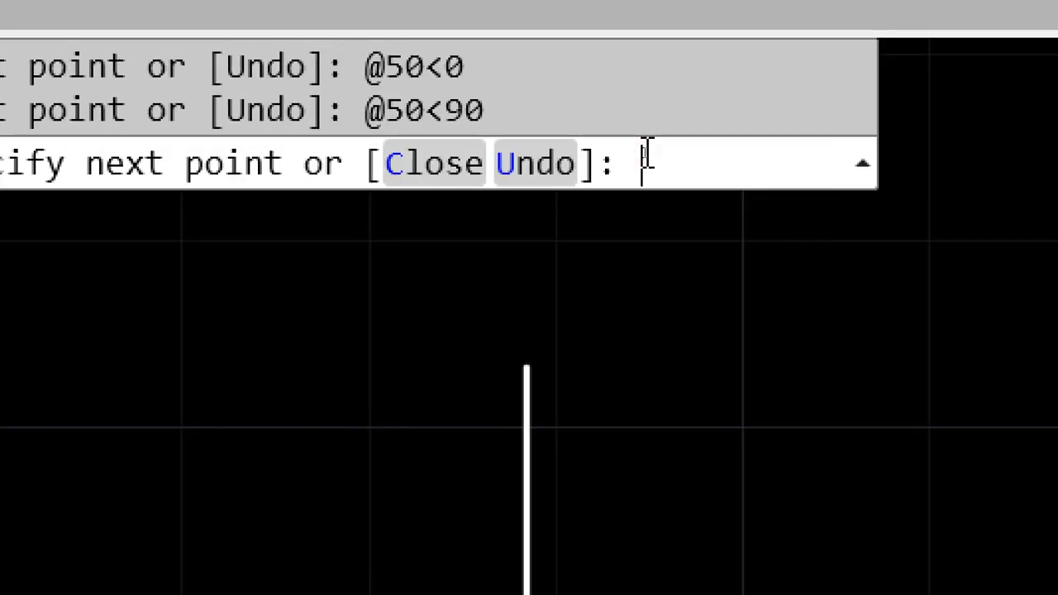
type("@")
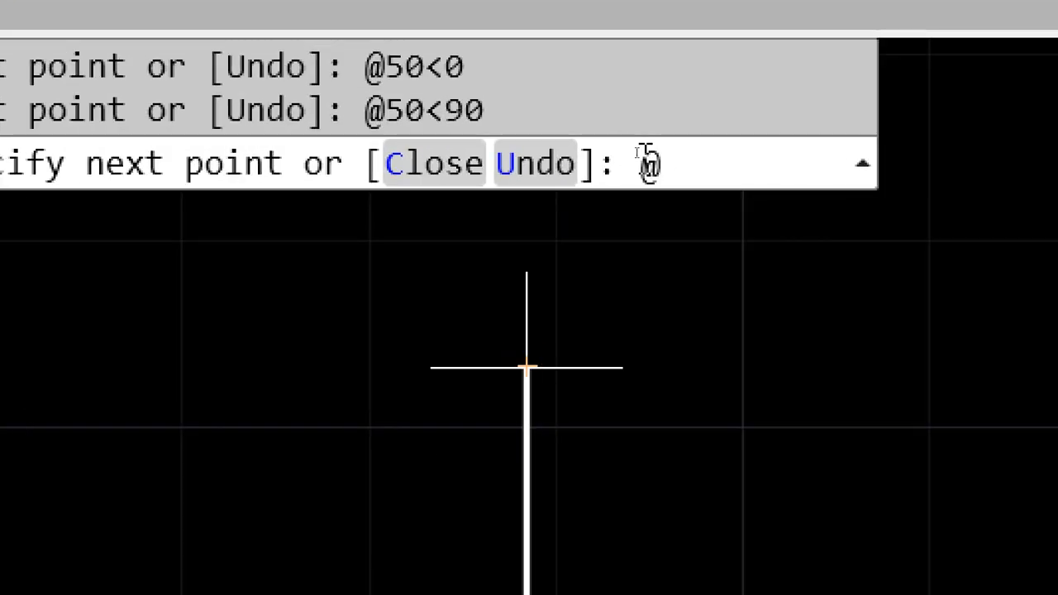
type("50")
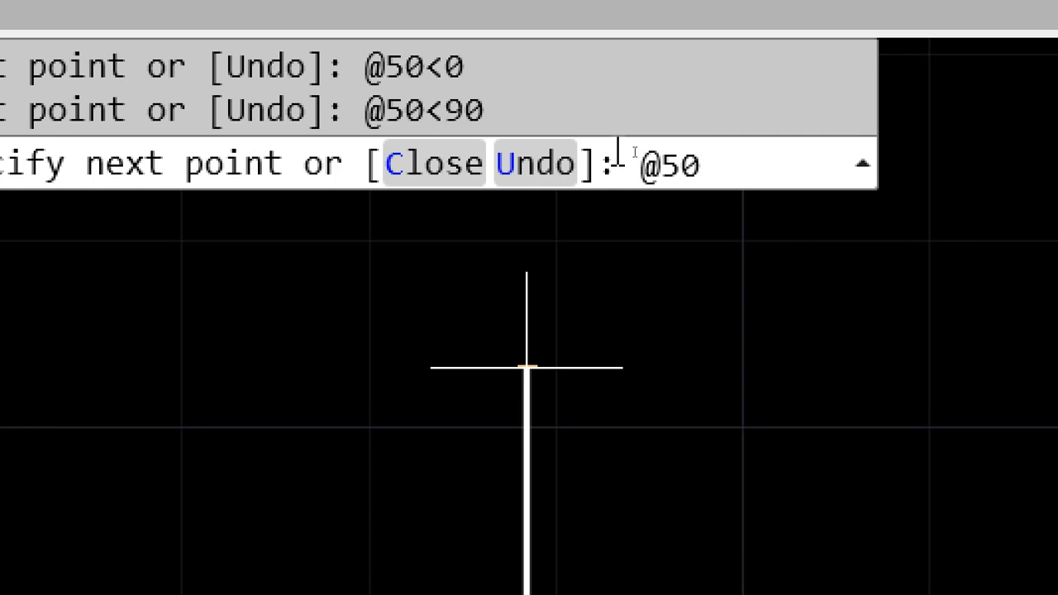
type("<180")
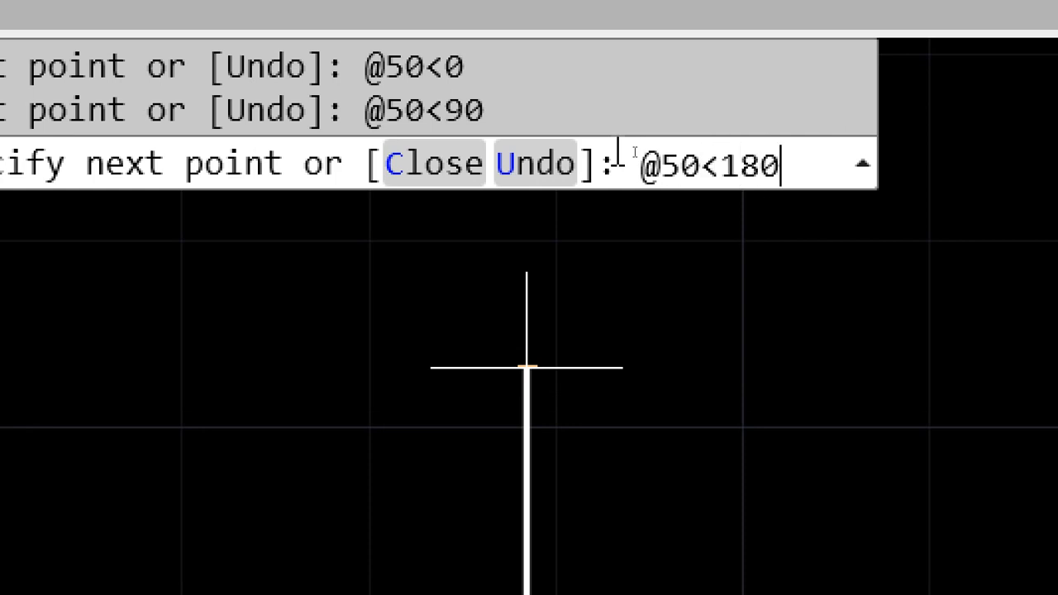
key("Return")
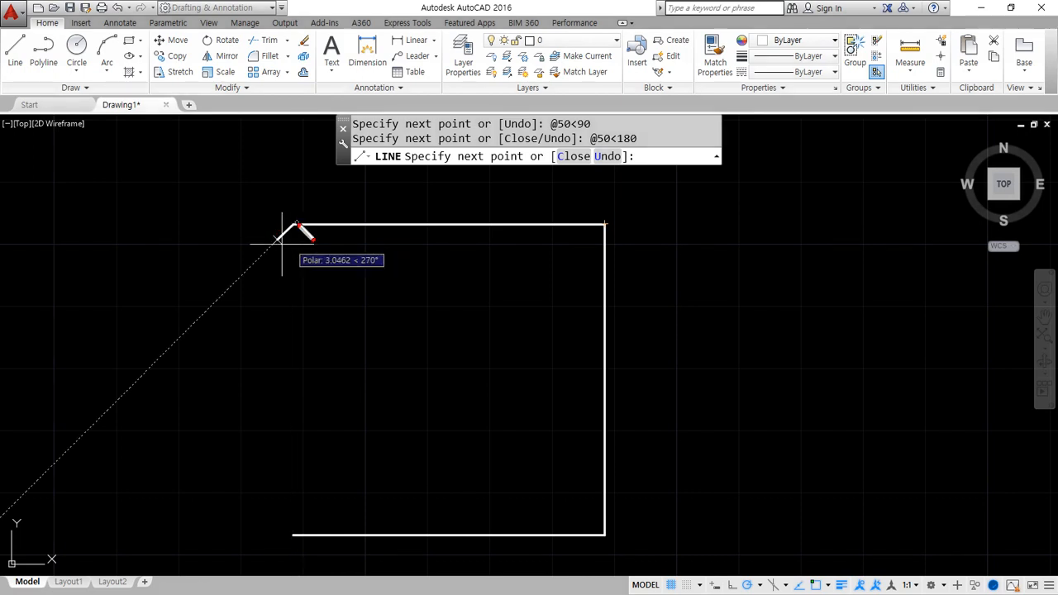
Mark axes over the square's upper-left corner with 0, 90, 180 and 270 = -90 plus the clockwise direction, and clear the marks
mouse_move(335, 216)
left_mouse_down()
mouse_move(338, 240)
mouse_move(385, 230)
mouse_move(366, 223)
left_mouse_up()
mouse_move(290, 230)
left_mouse_down()
mouse_move(290, 172)
mouse_move(289, 315)
left_mouse_up()
mouse_move(289, 173)
left_mouse_down()
mouse_move(274, 183)
mouse_move(299, 178)
left_mouse_up()
mouse_move(290, 126)
left_mouse_down()
mouse_move(288, 150)
mouse_move(318, 148)
left_mouse_up()
left_click_drag(247, 212, 244, 233)
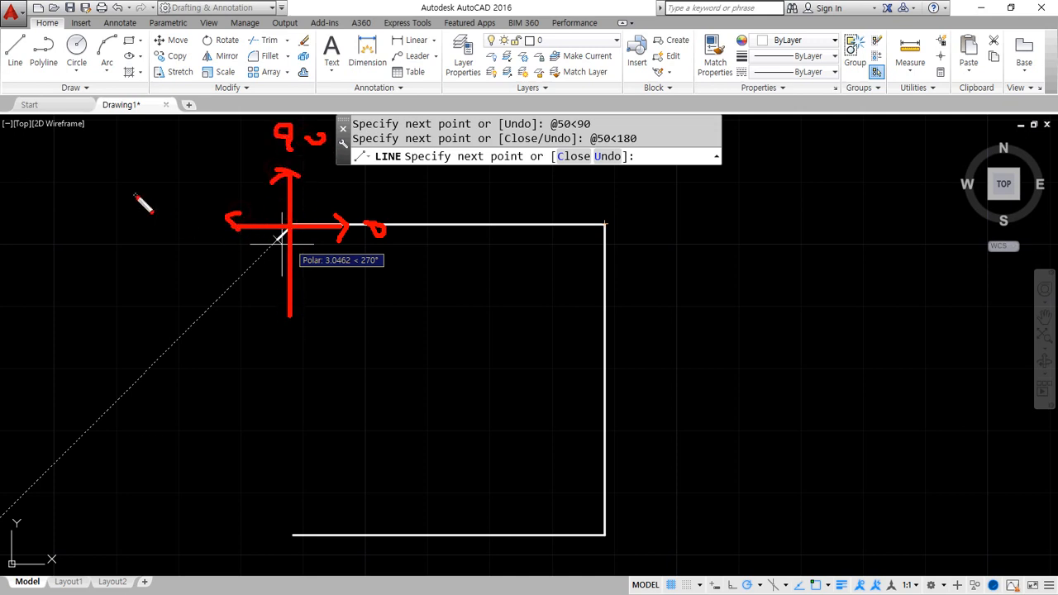
mouse_move(136, 195)
left_mouse_down()
mouse_move(135, 216)
mouse_move(178, 198)
left_mouse_up()
left_click_drag(279, 299, 292, 325)
left_click_drag(292, 325, 298, 298)
mouse_move(260, 361)
left_mouse_down()
mouse_move(295, 363)
mouse_move(299, 350)
mouse_move(325, 361)
mouse_move(369, 340)
mouse_move(382, 354)
mouse_move(439, 330)
mouse_move(439, 363)
mouse_move(470, 345)
left_mouse_up()
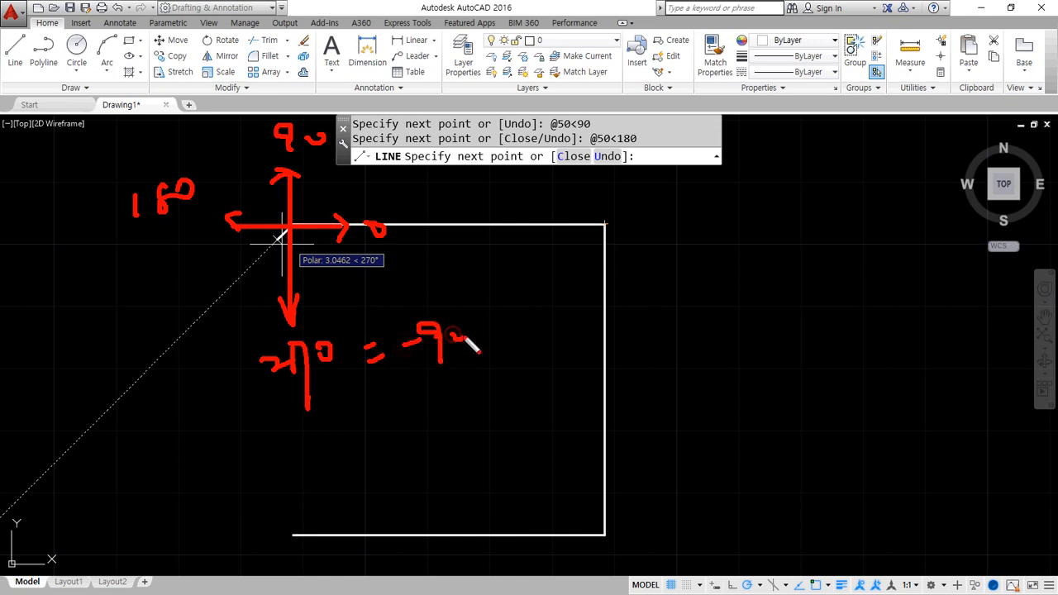
mouse_move(338, 233)
left_mouse_down()
mouse_move(336, 279)
mouse_move(313, 259)
left_mouse_up()
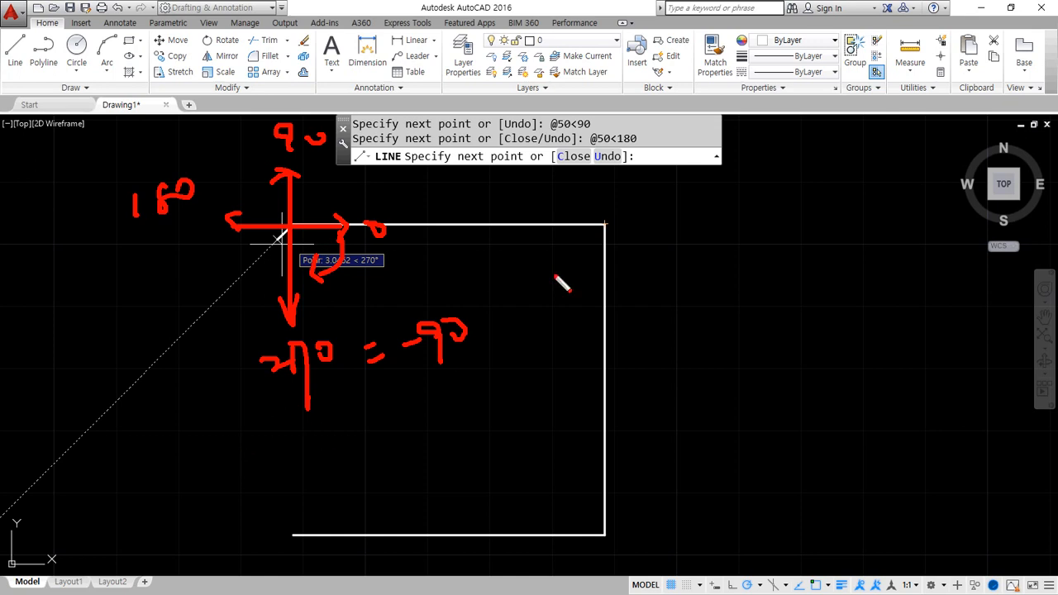
key("Escape")
left_click(649, 157)
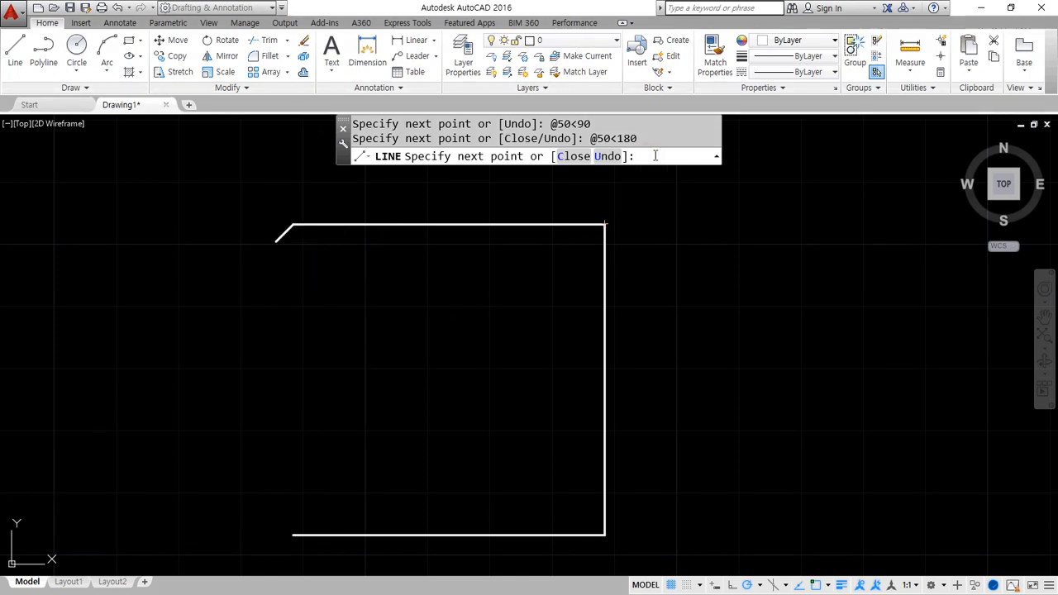
type("@50<270")
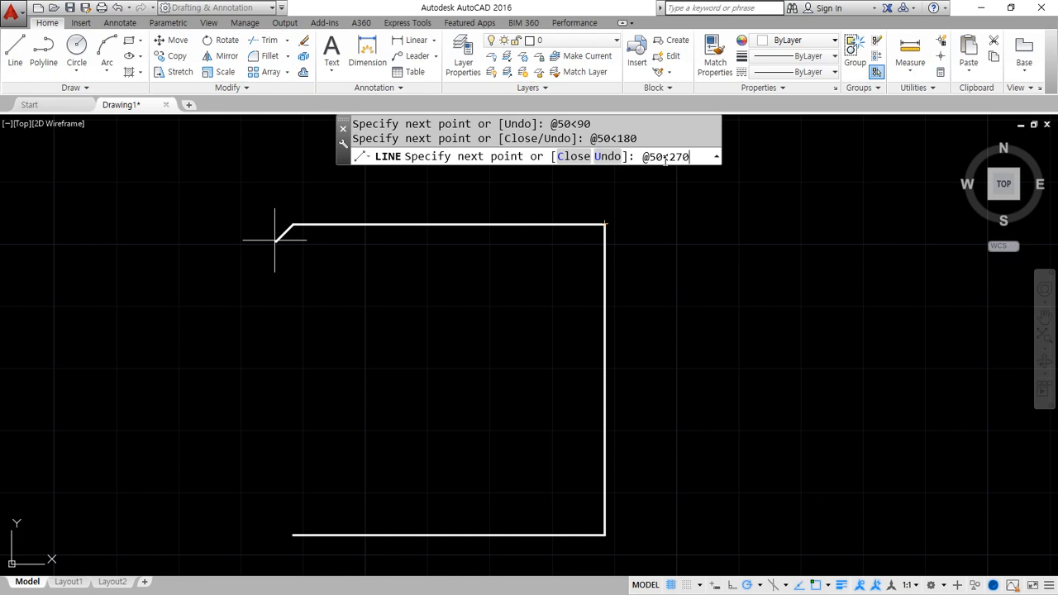
key("Return")
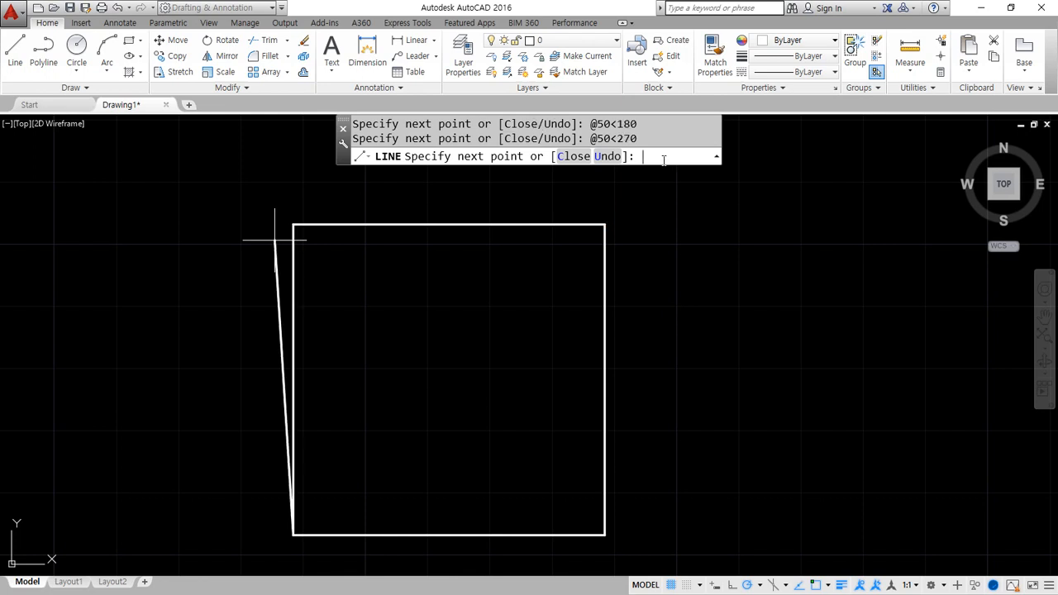
key("ctrl+z")
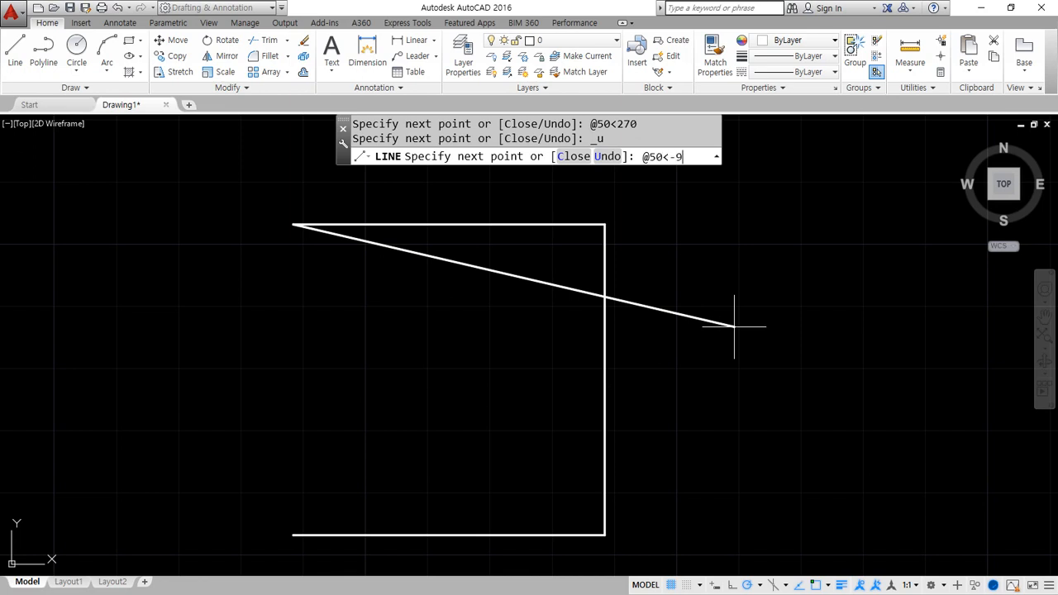
key("Return")
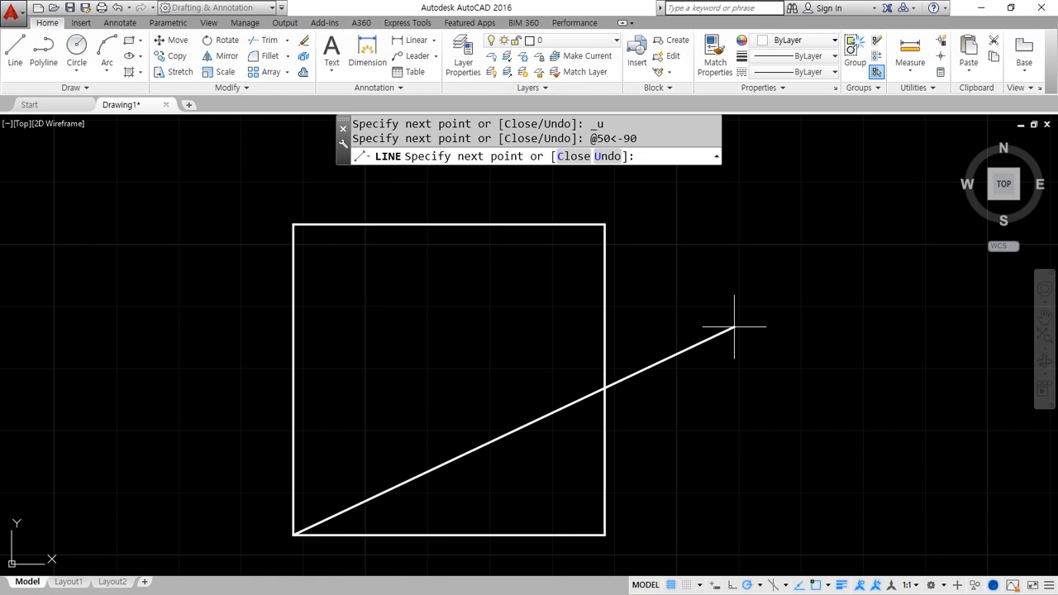
key("ctrl+z")
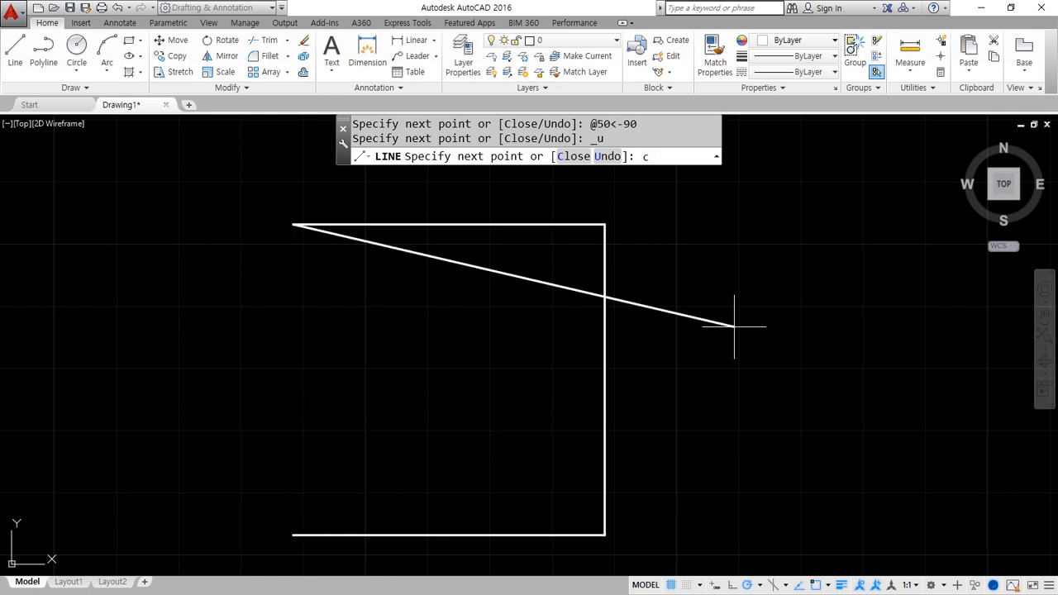
Complete the square's left side with the Line command's Close option
key("Return")
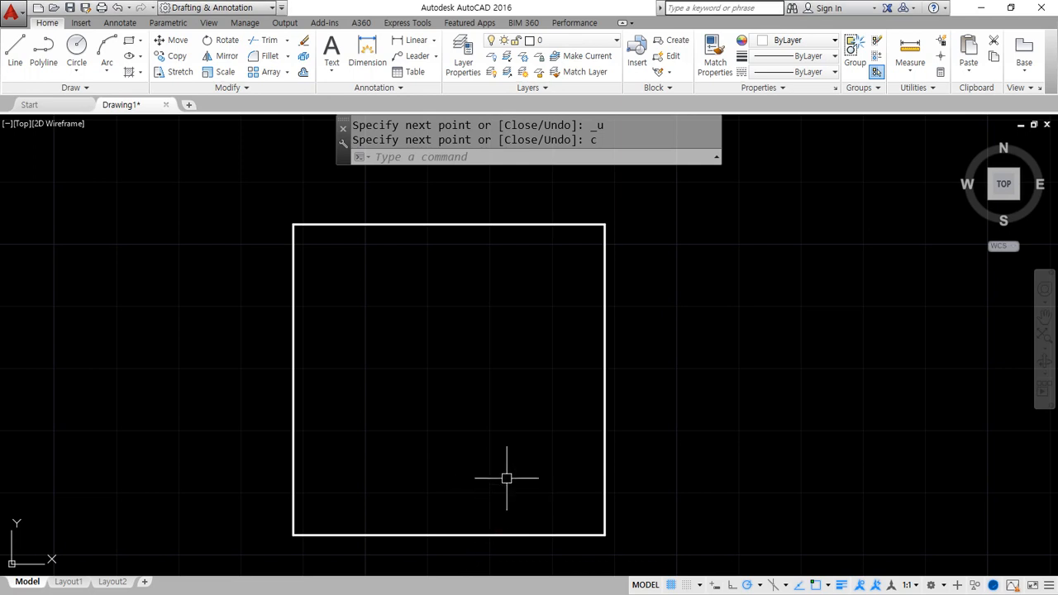
scroll(560, 461, "down", 2)
middle_click_drag(658, 468, 503, 458)
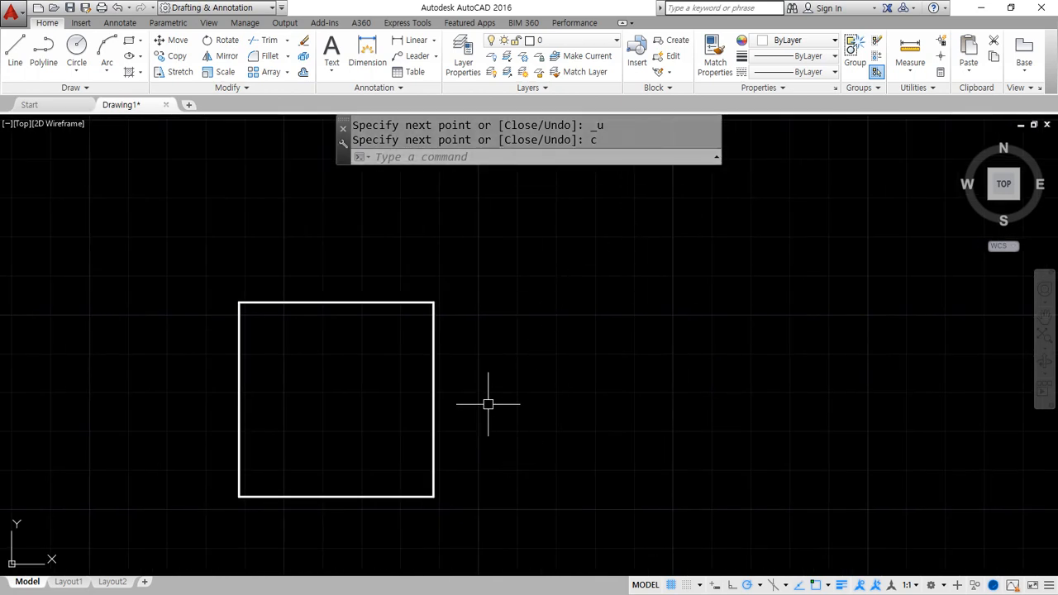
type("L")
key("Return")
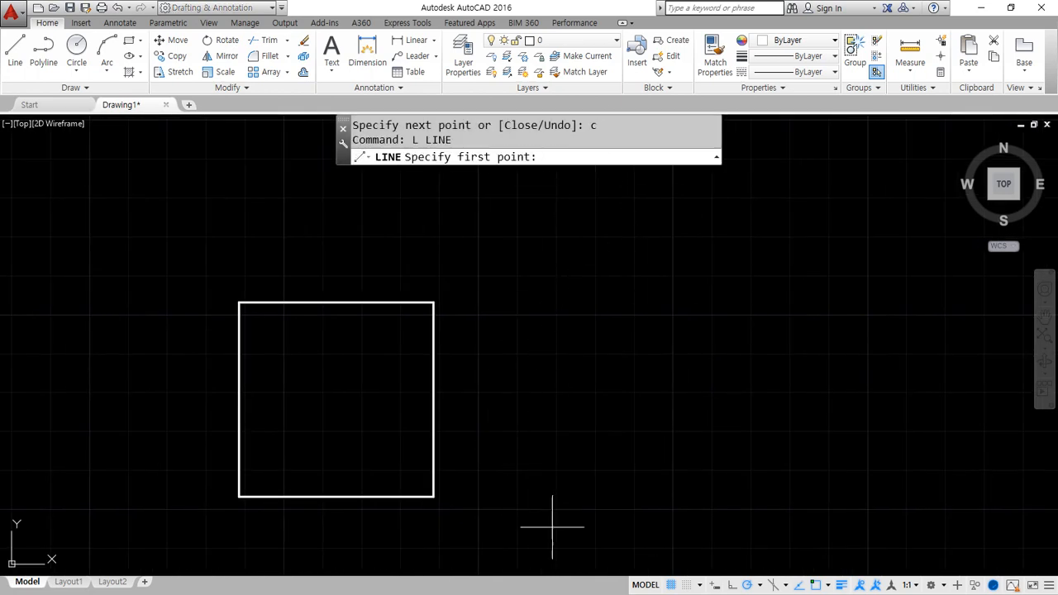
left_click(572, 496)
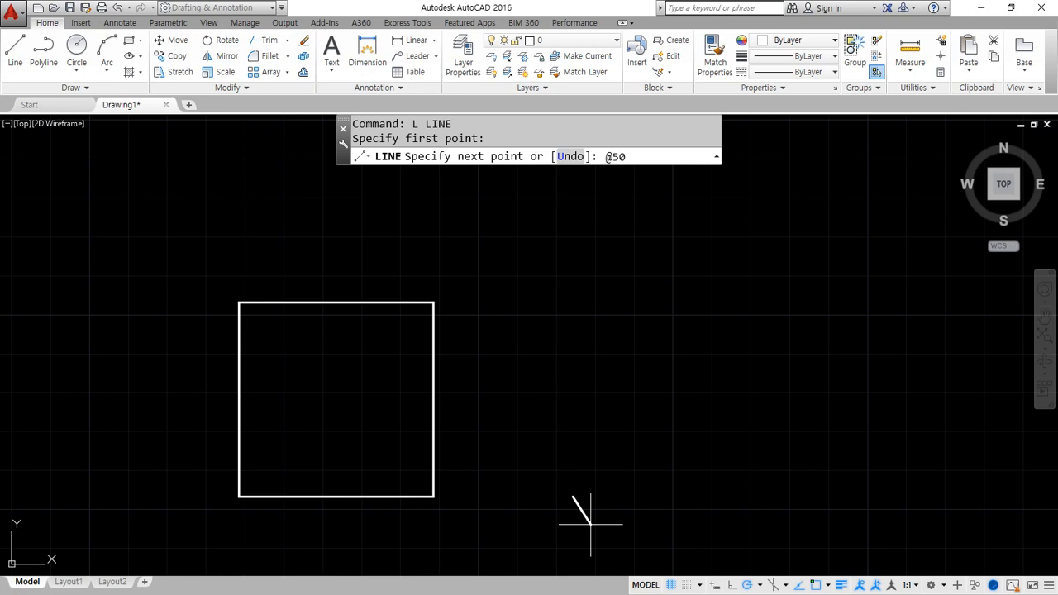
type("0")
key("Return")
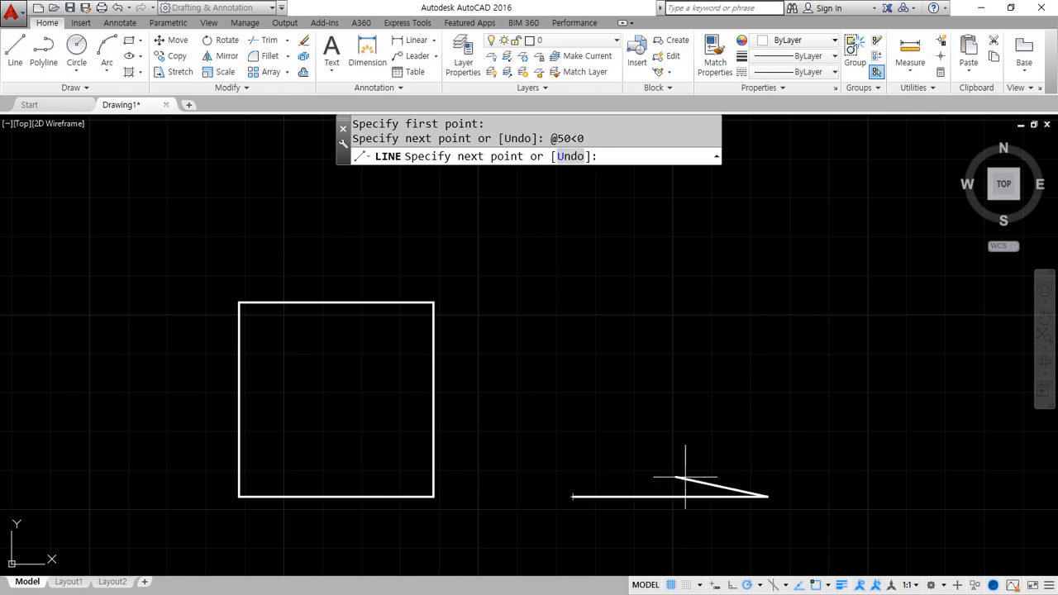
Mark the next side's direction at the base's right end with 0°, 180 and the 60 interior angle, and clear the marks
scroll(708, 427, "up", 2)
middle_click_drag(772, 474, 672, 426)
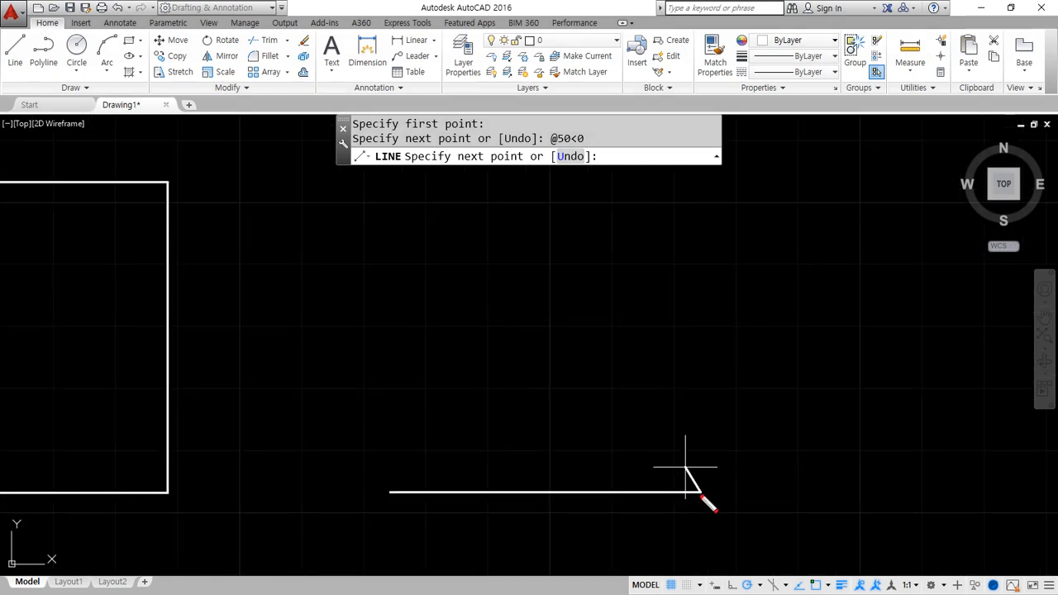
mouse_move(699, 494)
left_mouse_down()
mouse_move(557, 243)
mouse_move(589, 235)
left_mouse_up()
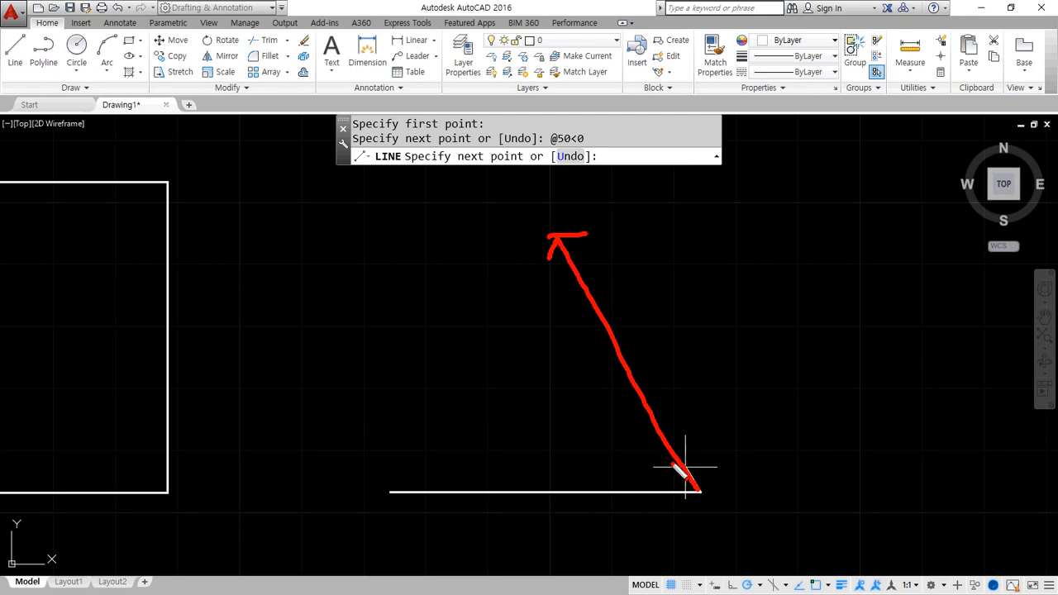
mouse_move(701, 493)
left_mouse_down()
mouse_move(840, 501)
mouse_move(829, 515)
mouse_move(873, 468)
left_mouse_up()
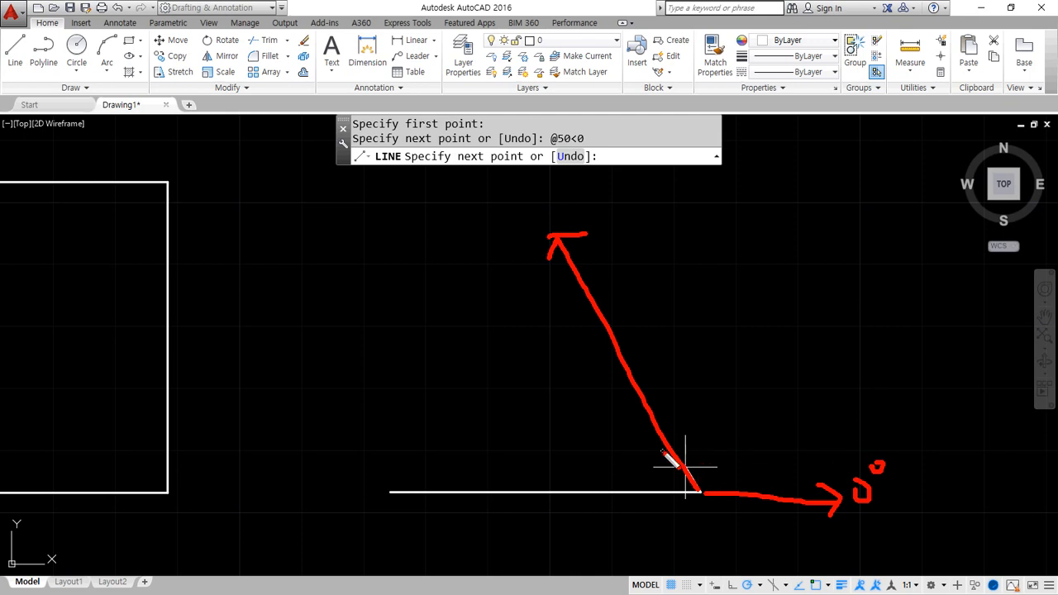
mouse_move(670, 447)
left_mouse_down()
mouse_move(657, 448)
mouse_move(650, 498)
left_mouse_up()
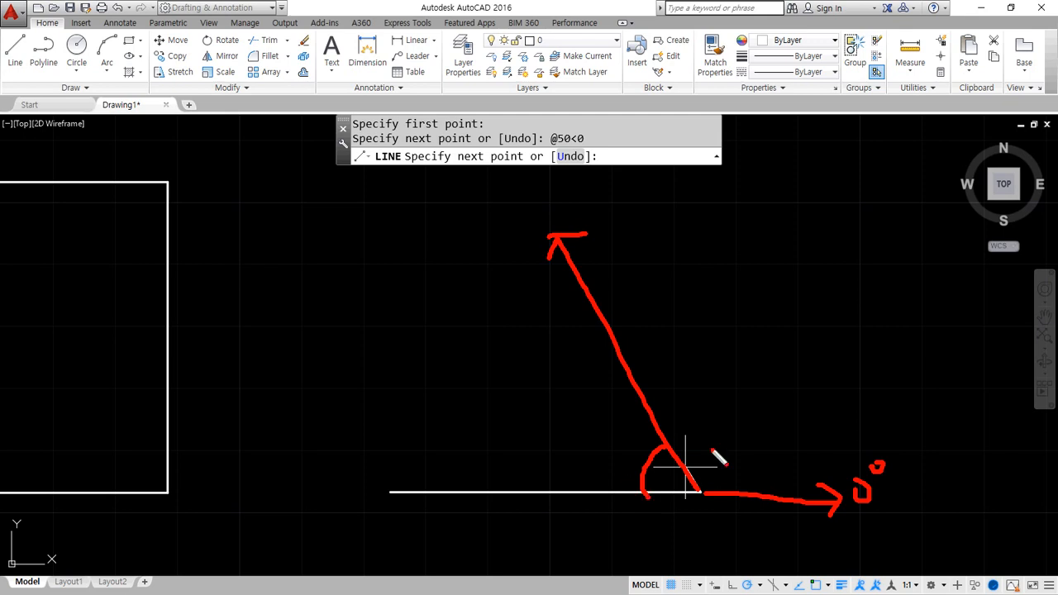
mouse_move(608, 415)
left_mouse_down()
mouse_move(596, 453)
mouse_move(607, 441)
mouse_move(592, 438)
mouse_move(621, 439)
left_mouse_up()
mouse_move(670, 494)
left_mouse_down()
mouse_move(432, 489)
mouse_move(422, 467)
mouse_move(425, 510)
left_mouse_up()
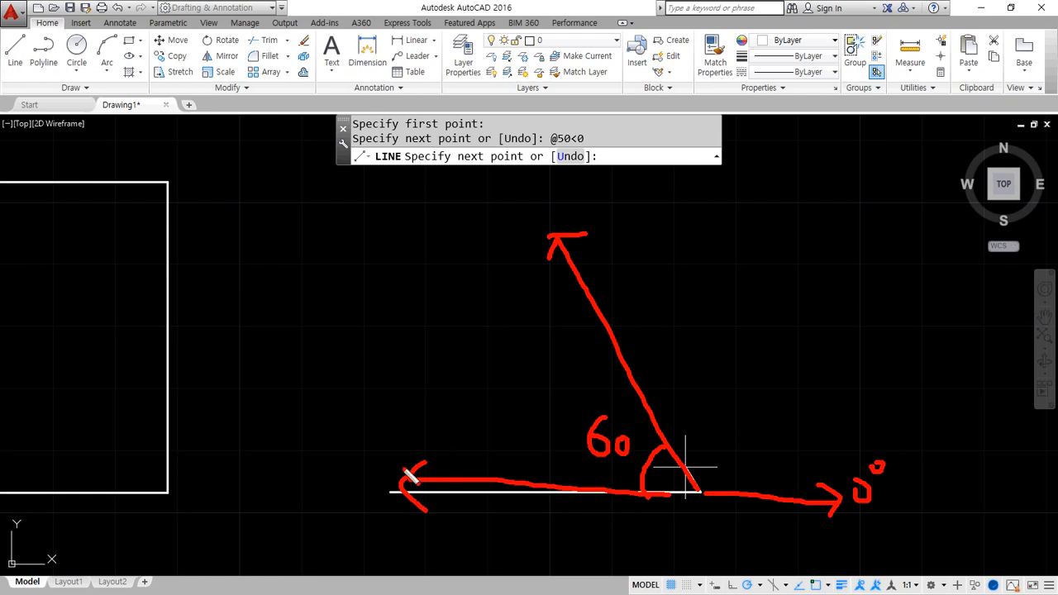
mouse_move(382, 415)
left_mouse_down()
mouse_move(377, 454)
mouse_move(394, 431)
mouse_move(437, 431)
left_mouse_up()
mouse_move(749, 480)
left_mouse_down()
mouse_move(684, 438)
mouse_move(687, 448)
left_mouse_up()
left_click_drag(749, 463, 717, 476)
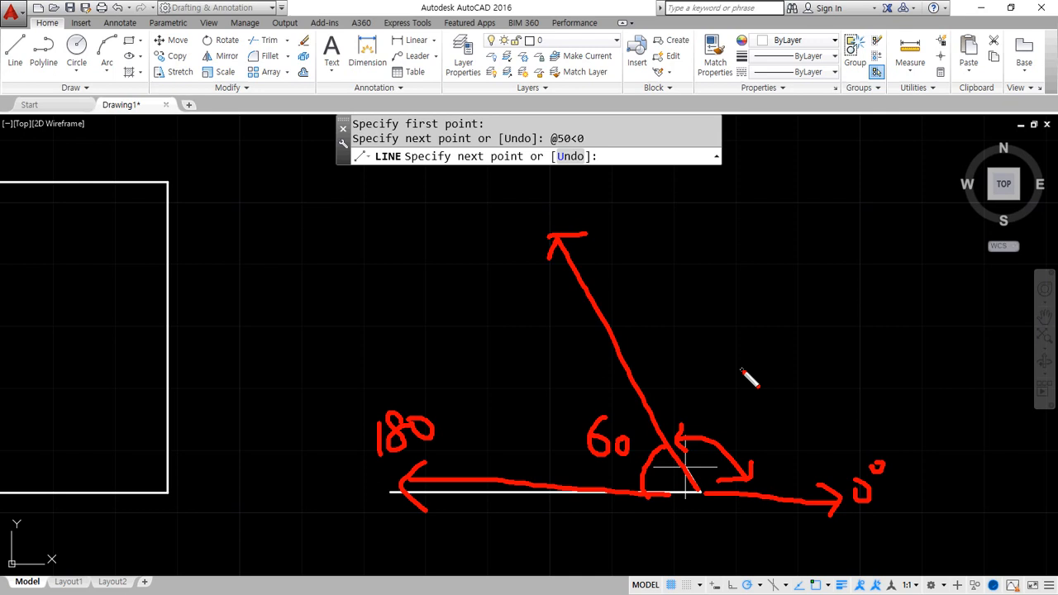
key("Escape")
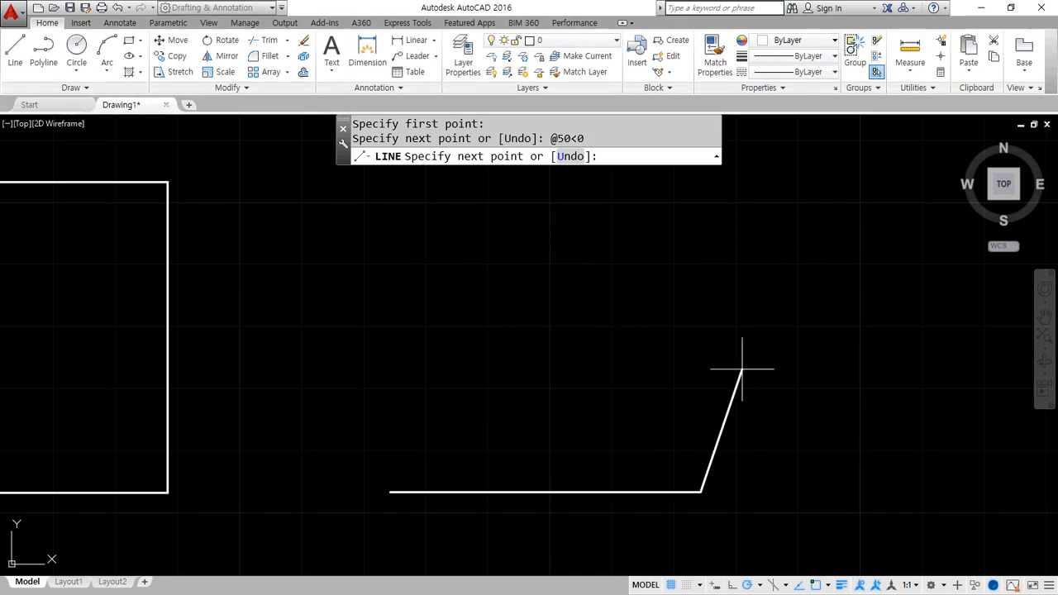
type("@50<120")
key("Return")
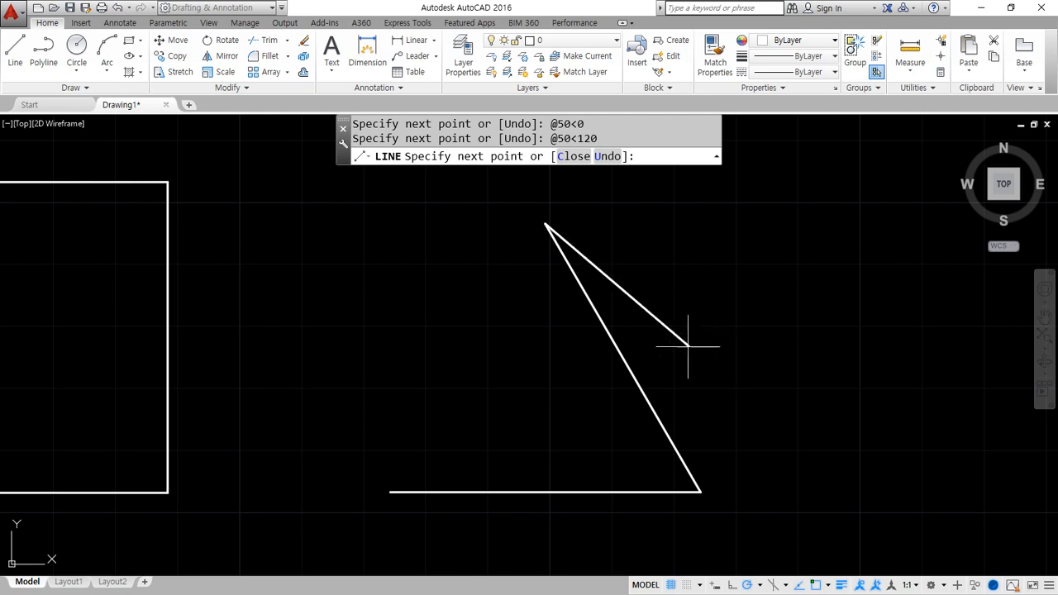
Mark the third side's direction at the triangle's apex, with horizontal arrows labelled 0 and 180
mouse_move(546, 225)
left_mouse_down()
mouse_move(476, 344)
mouse_move(499, 340)
left_mouse_up()
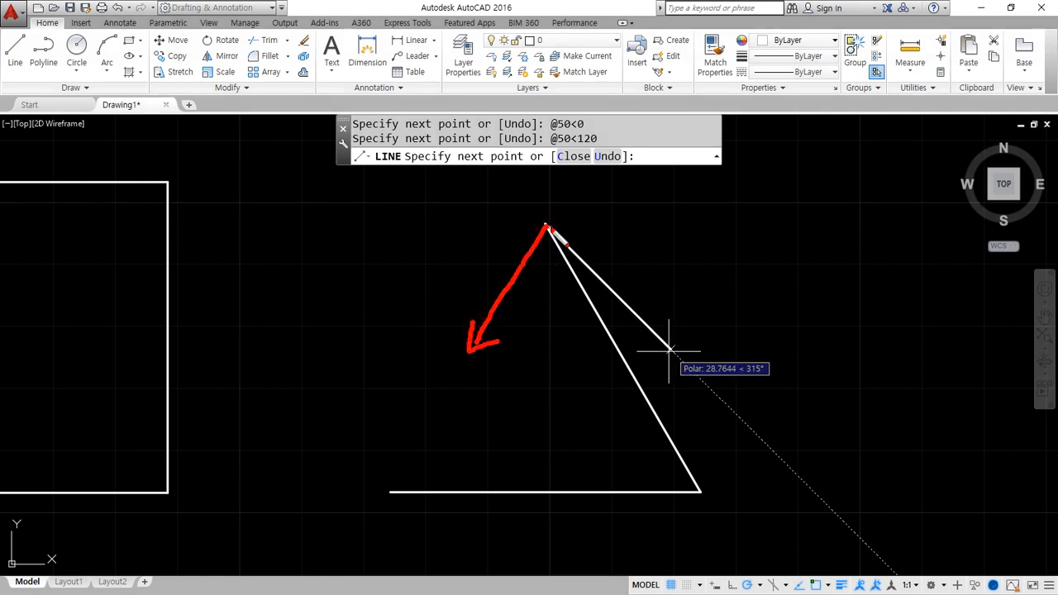
mouse_move(547, 227)
left_mouse_down()
mouse_move(721, 229)
mouse_move(709, 247)
left_mouse_up()
mouse_move(755, 219)
left_mouse_down()
mouse_move(770, 243)
mouse_move(758, 242)
mouse_move(800, 212)
left_mouse_up()
mouse_move(545, 225)
left_mouse_down()
mouse_move(371, 226)
mouse_move(379, 236)
left_mouse_up()
mouse_move(289, 218)
left_mouse_down()
mouse_move(290, 240)
mouse_move(303, 239)
mouse_move(347, 213)
mouse_move(330, 208)
left_mouse_up()
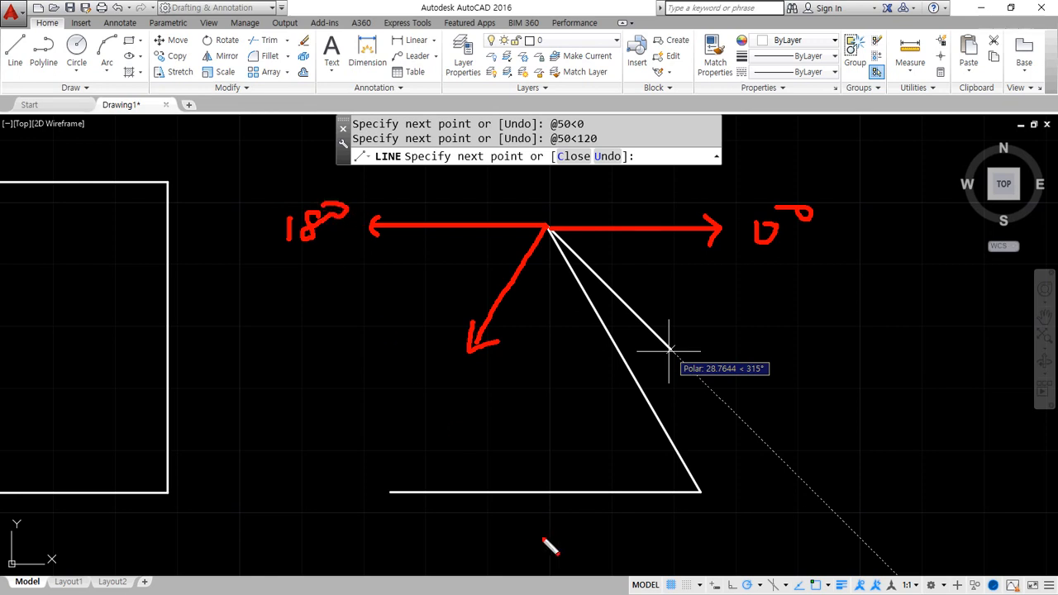
Mark the 0 direction and 60 angle at the base's right corner, and trace the parallel horizontals at apex and base
mouse_move(701, 491)
left_mouse_down()
mouse_move(826, 492)
mouse_move(820, 486)
mouse_move(818, 503)
mouse_move(859, 494)
mouse_move(850, 480)
left_mouse_up()
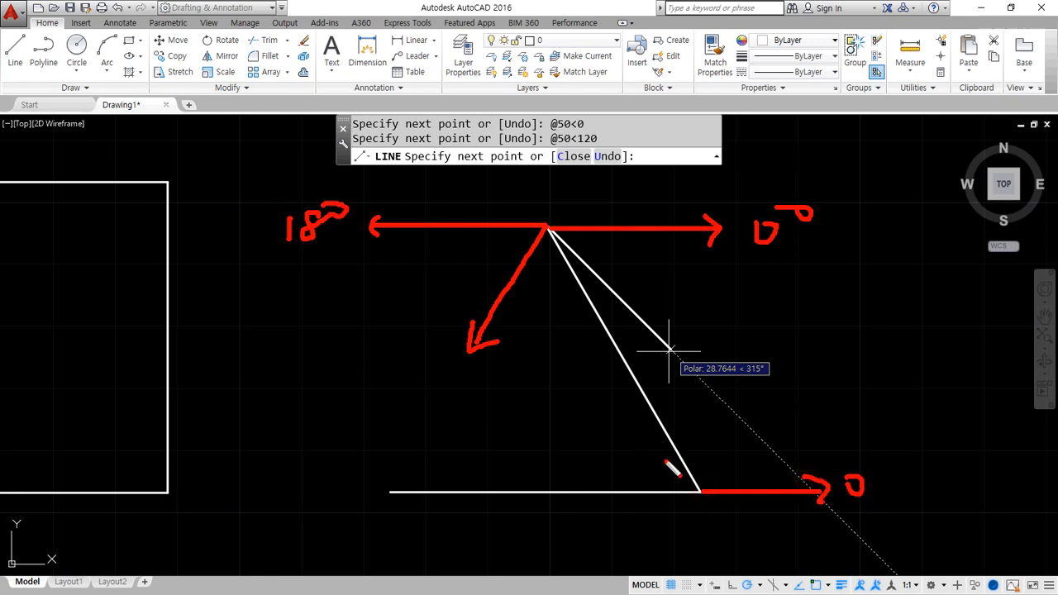
left_click_drag(673, 456, 654, 487)
mouse_move(621, 439)
left_mouse_down()
mouse_move(628, 462)
mouse_move(654, 464)
left_mouse_up()
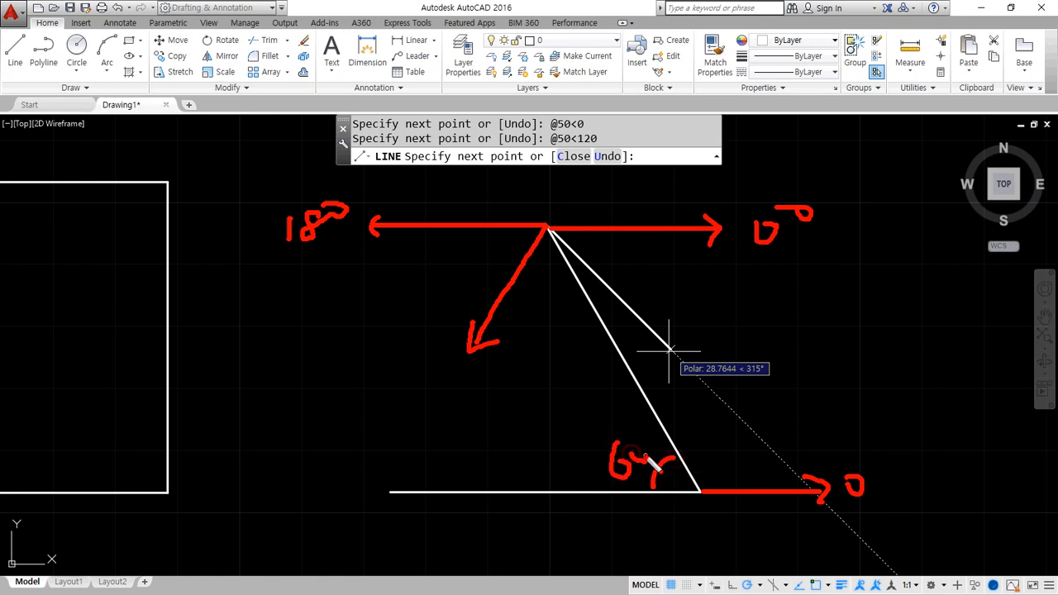
left_click_drag(588, 228, 420, 228)
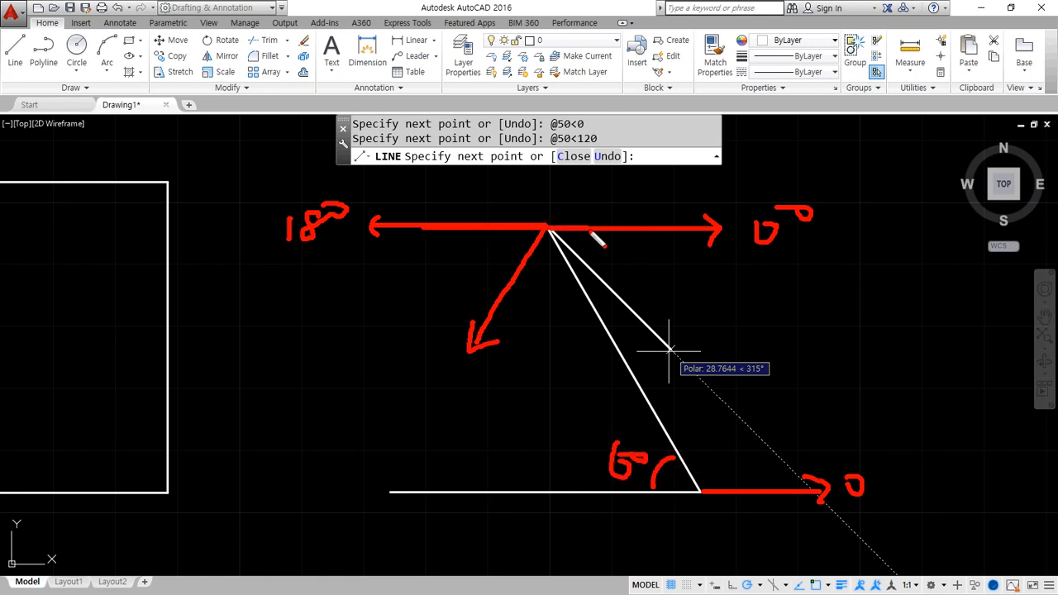
left_click_drag(724, 494, 531, 493)
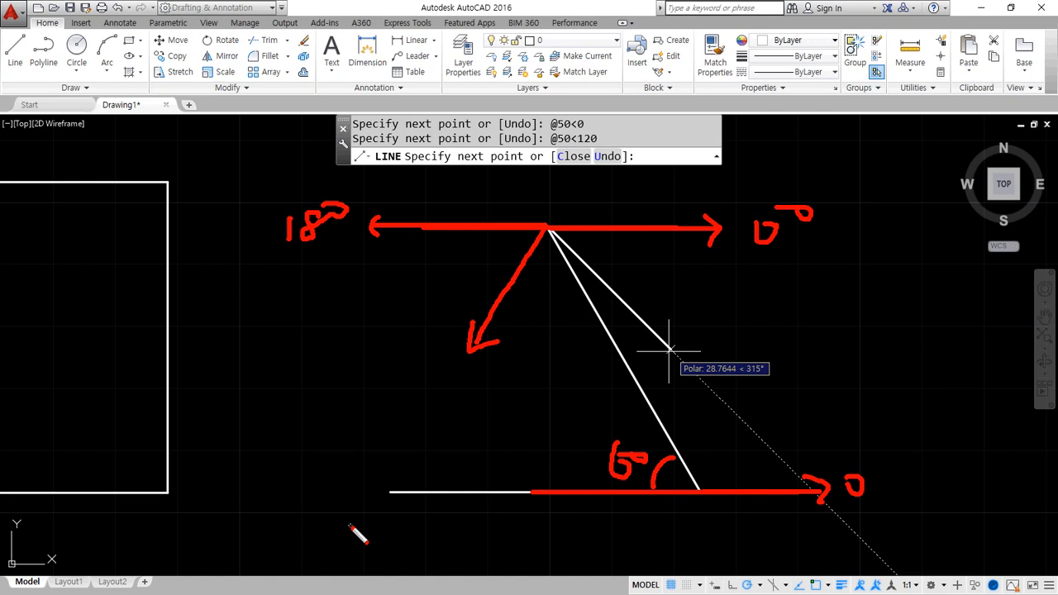
Mark the three 60 angles below the apex, underline 180 and the adjacent 60, write 240, and clear the marks
mouse_move(586, 233)
left_mouse_down()
mouse_move(587, 258)
mouse_move(602, 251)
mouse_move(596, 258)
mouse_move(627, 263)
mouse_move(539, 278)
mouse_move(557, 336)
mouse_move(579, 326)
mouse_move(571, 317)
left_mouse_up()
mouse_move(519, 263)
left_mouse_down()
mouse_move(493, 233)
mouse_move(465, 276)
mouse_move(451, 266)
mouse_move(484, 264)
left_mouse_up()
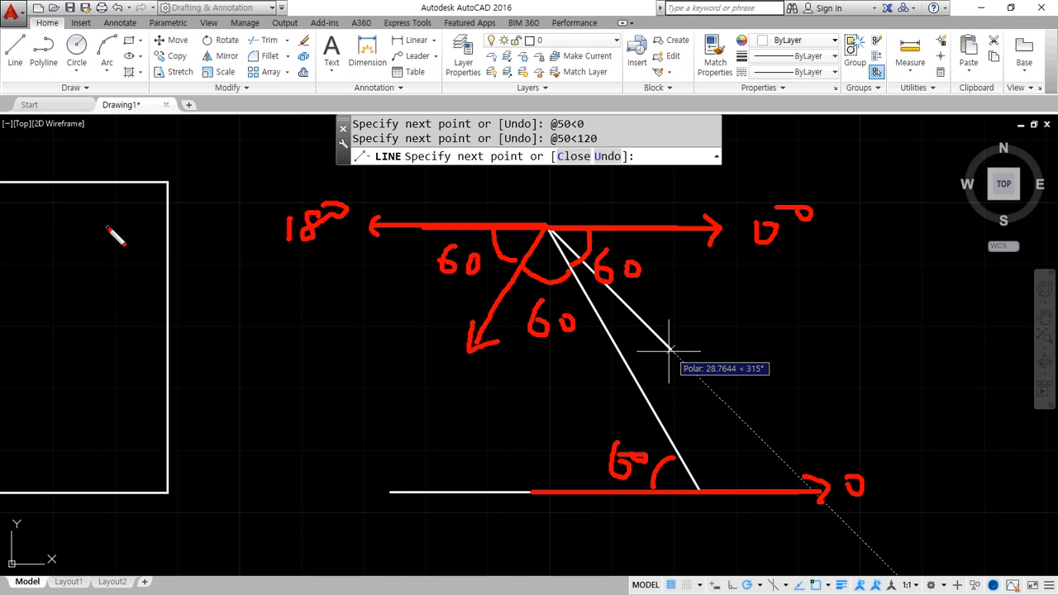
left_click_drag(281, 260, 338, 242)
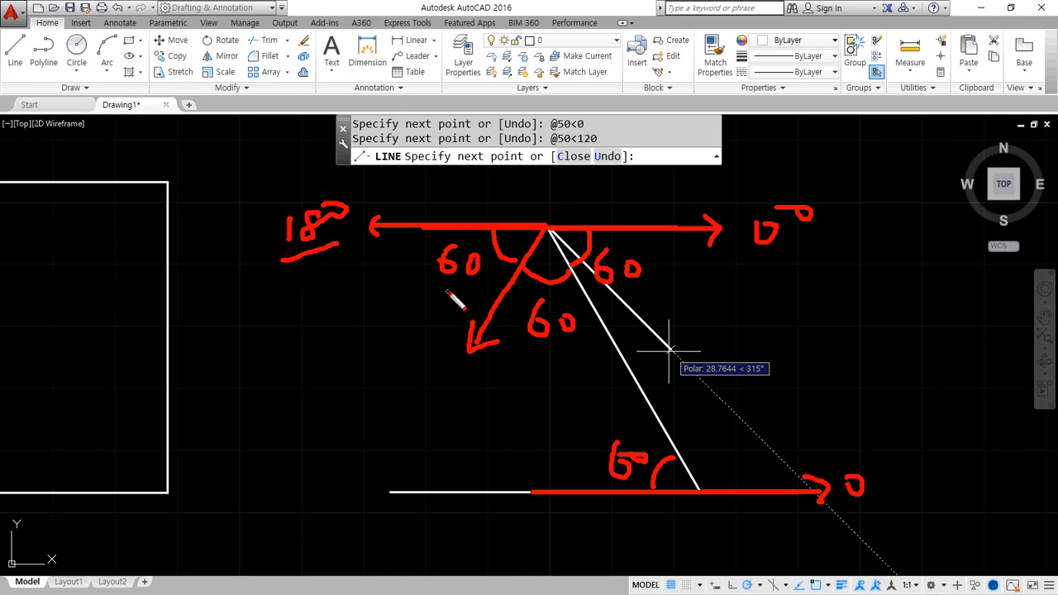
left_click_drag(477, 284, 435, 286)
left_click_drag(420, 387, 492, 426)
mouse_move(460, 376)
left_mouse_down()
mouse_move(462, 418)
mouse_move(488, 413)
mouse_move(489, 396)
left_mouse_up()
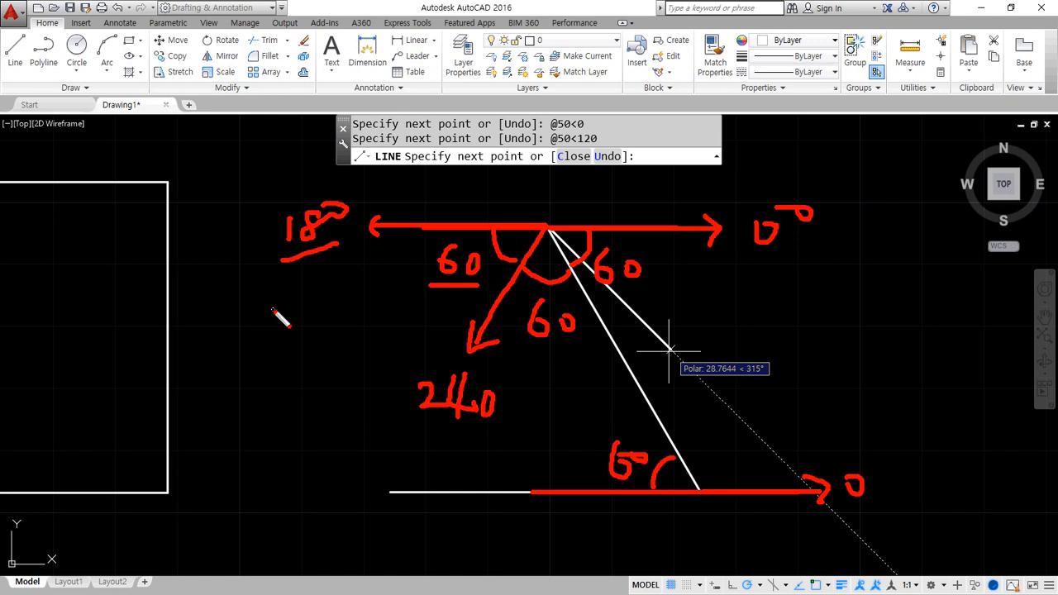
key("Escape")
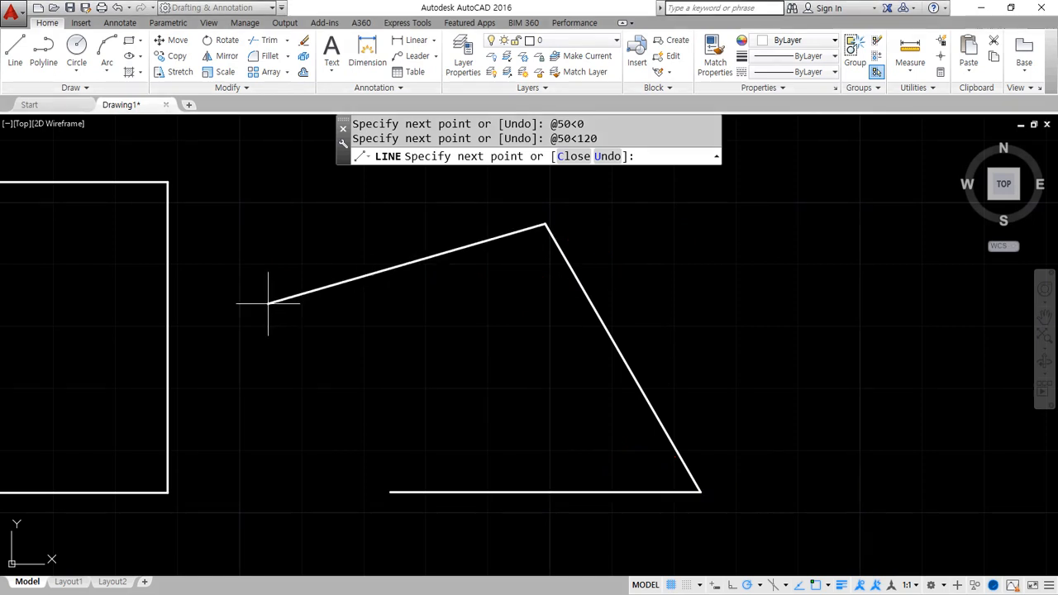
type("@50<240")
key("Return")
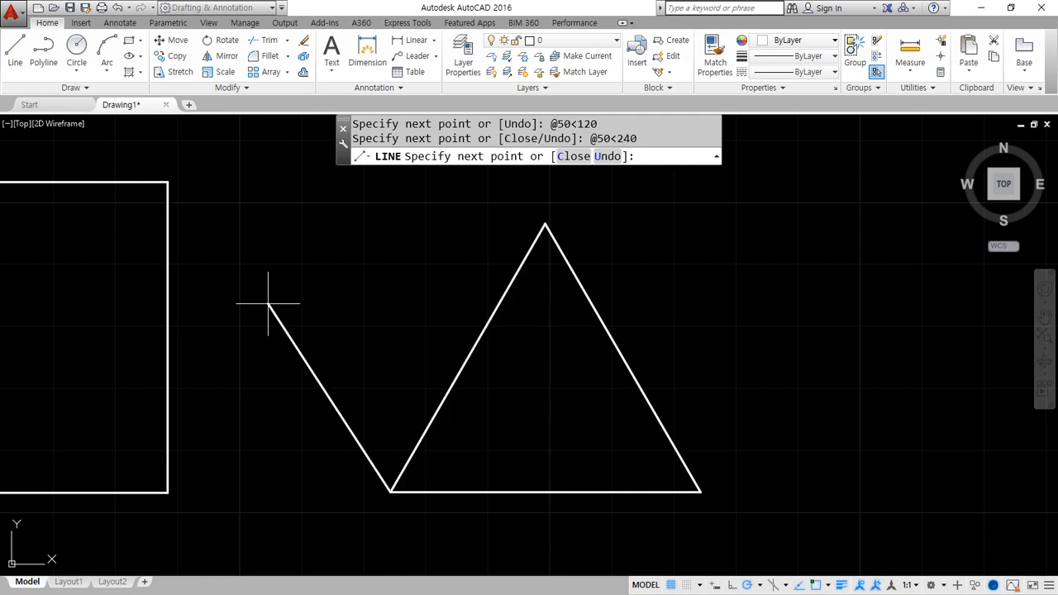
key("ctrl+z")
type("@")
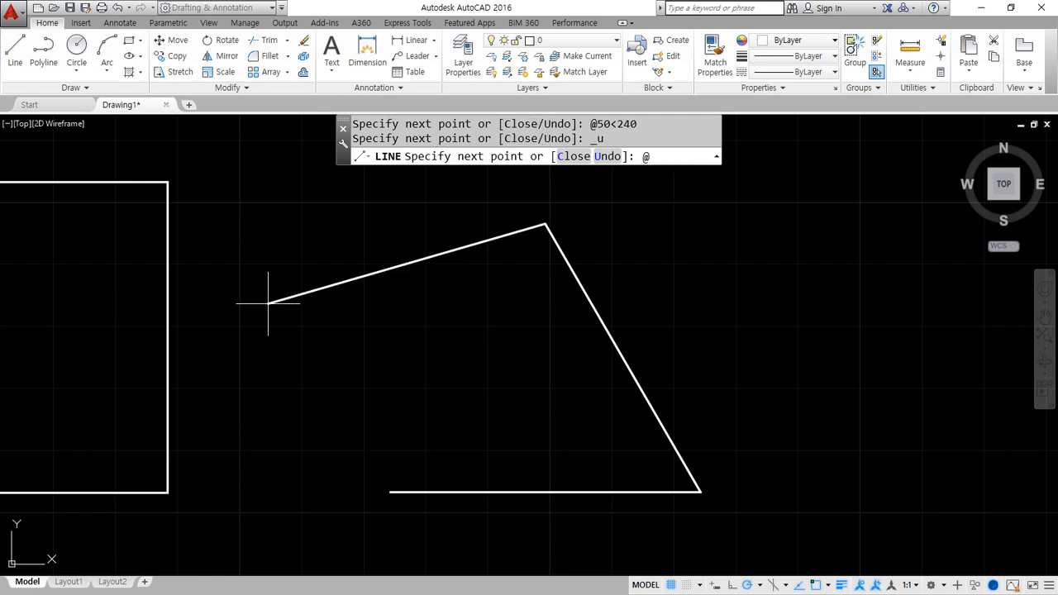
type("50<-120")
key("Return")
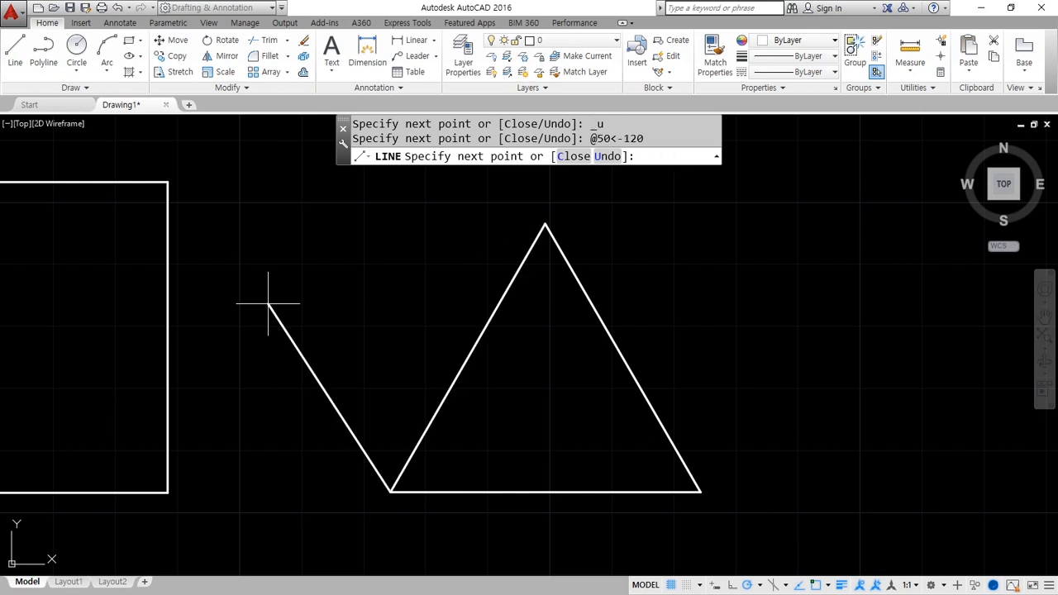
type("u")
key("Return")
Complete the triangle's left side with the Line command's Close option
type("x")
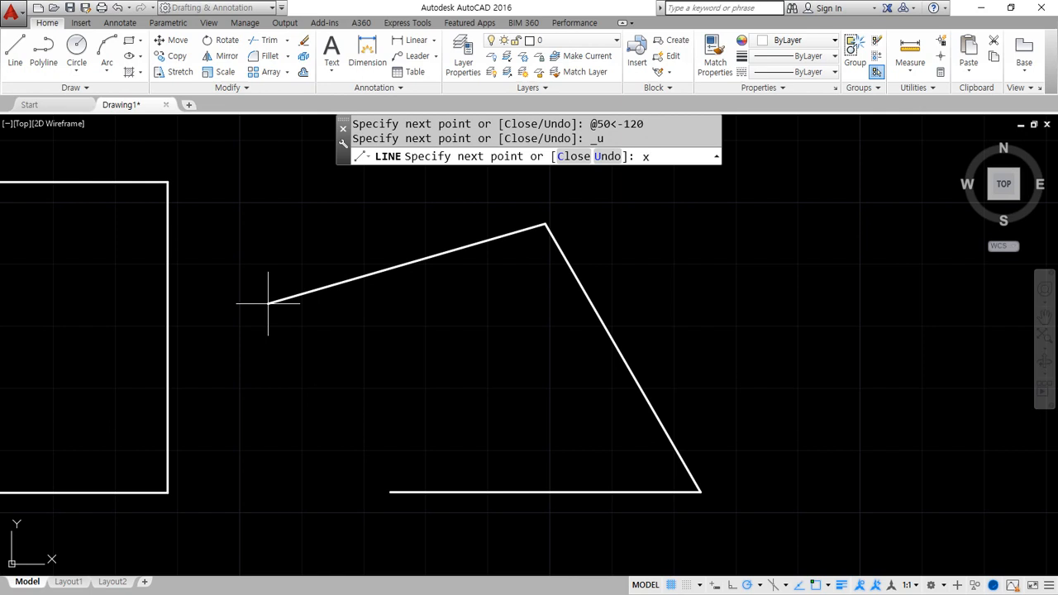
key("BackSpace")
type("c")
key("Return")
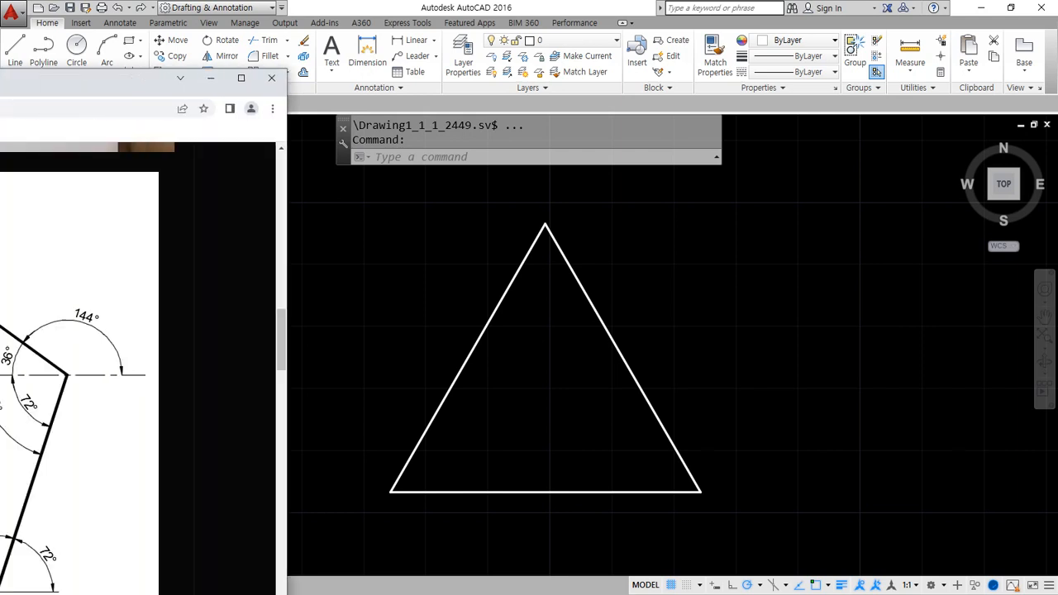
Examine the angles in the pentagon example in the maximized browser window, and return to AutoCAD
left_click_drag(0, 83, 379, 51)
double_click(496, 52)
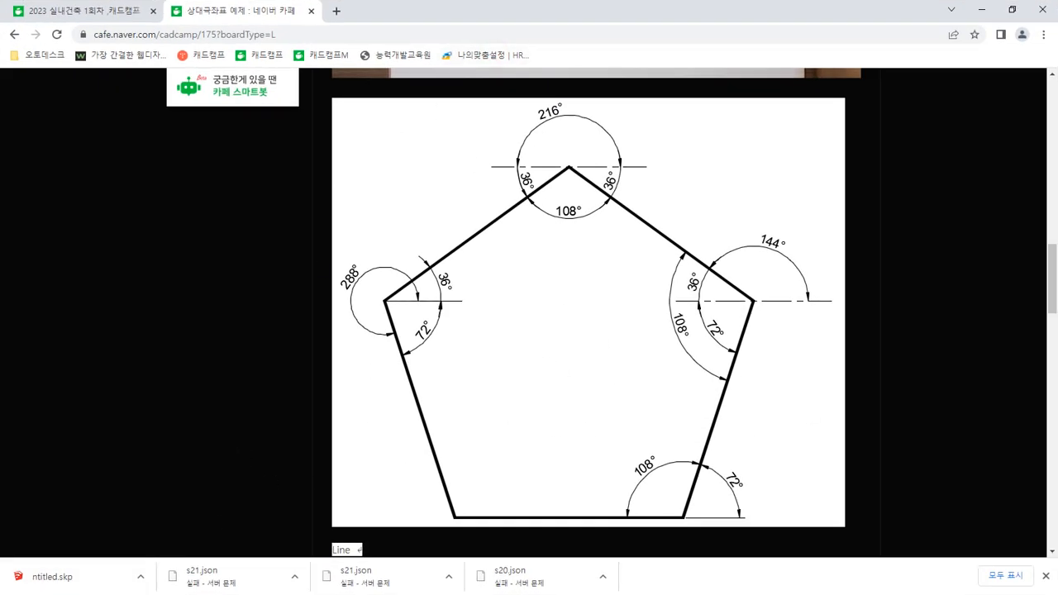
key("alt+Tab")
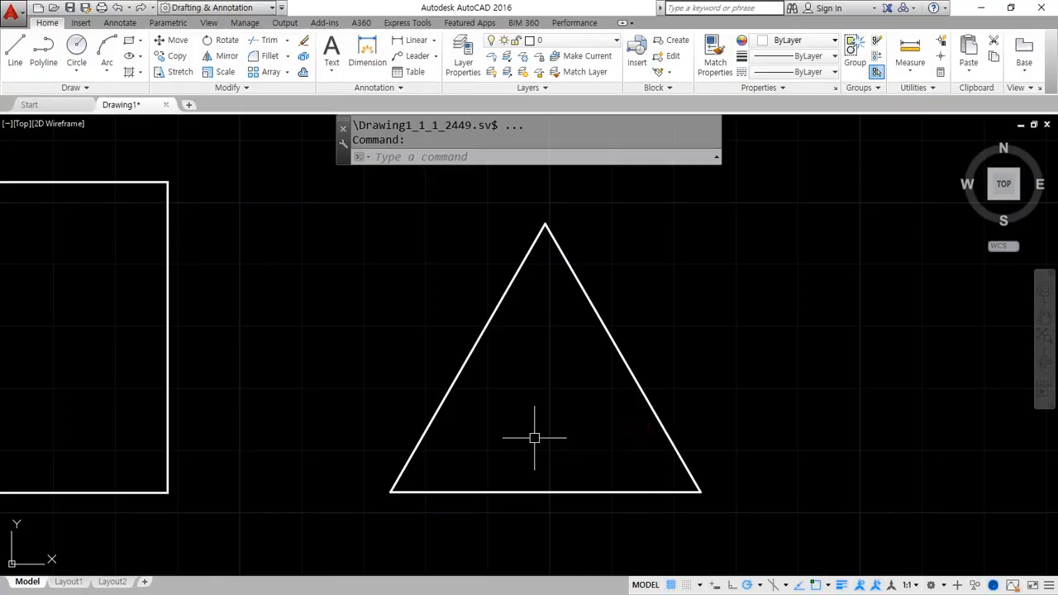
scroll(540, 429, "down", 2)
mouse_move(625, 449)
middle_mouse_down()
mouse_move(391, 399)
mouse_move(389, 413)
middle_mouse_up()
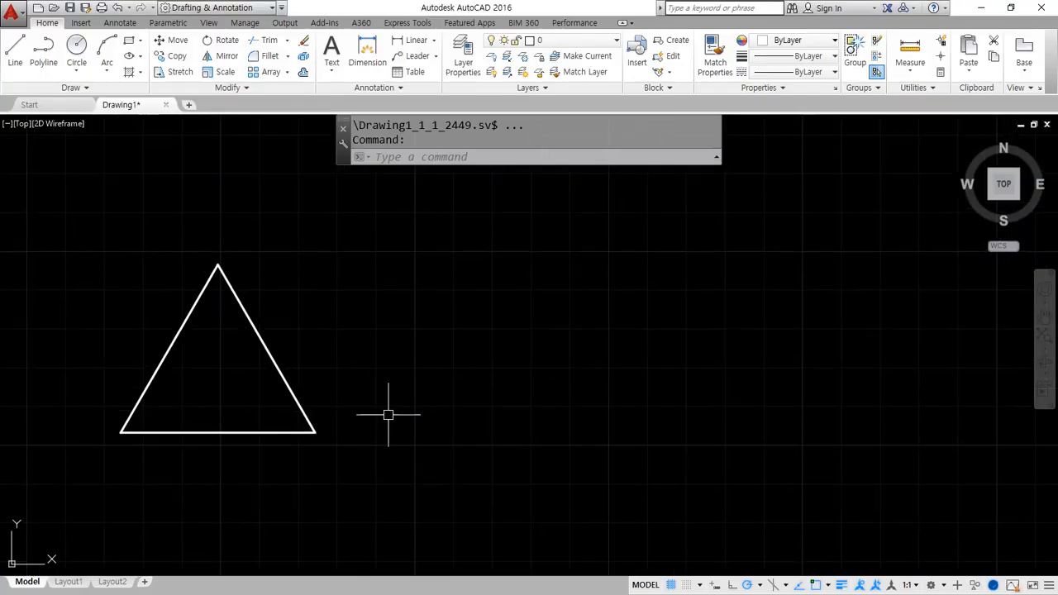
type("l")
key("Return")
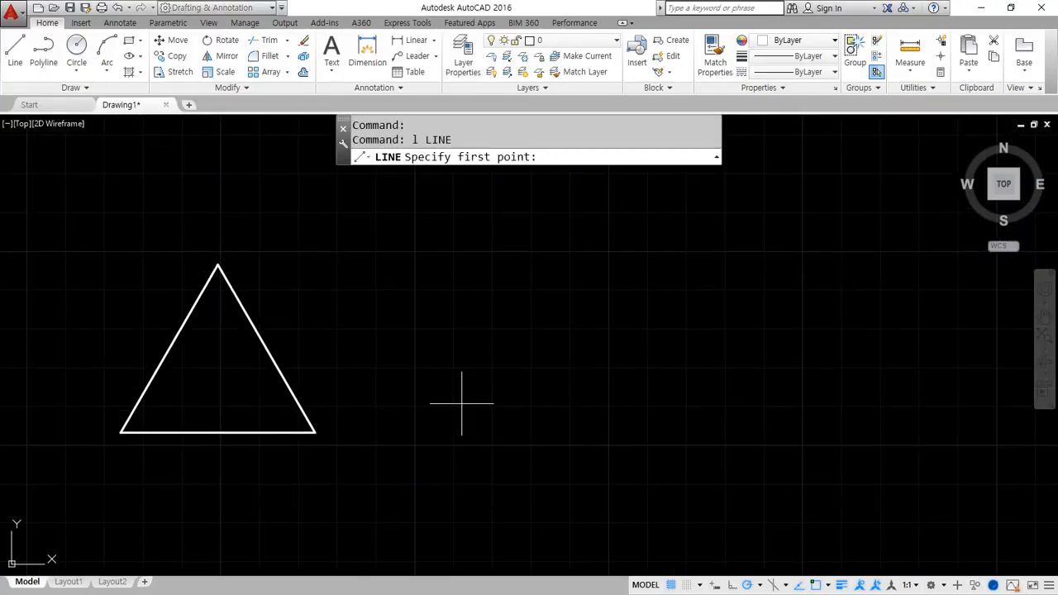
left_click(417, 425)
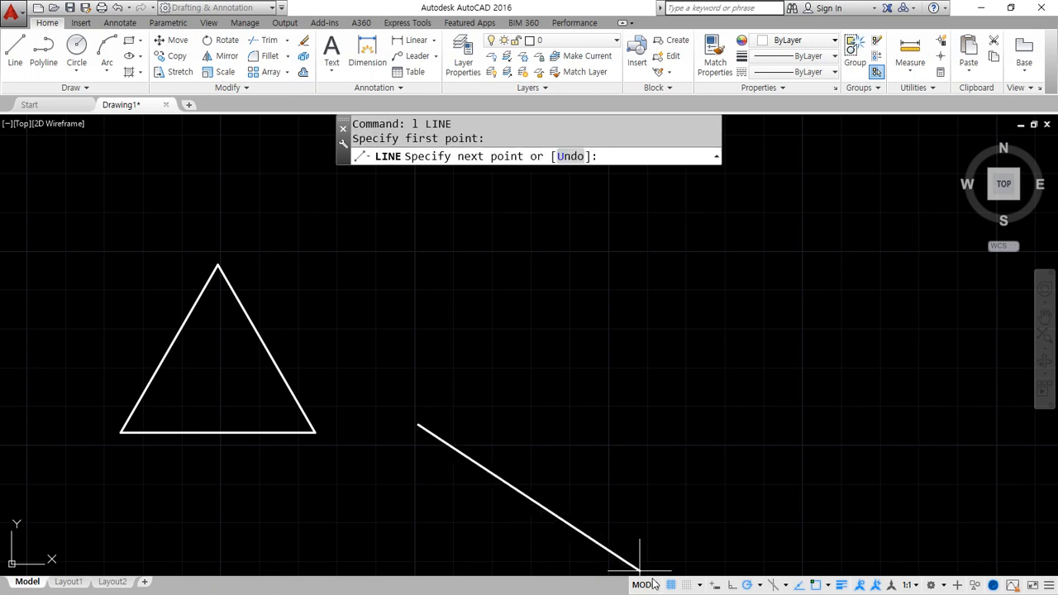
type("@50,")
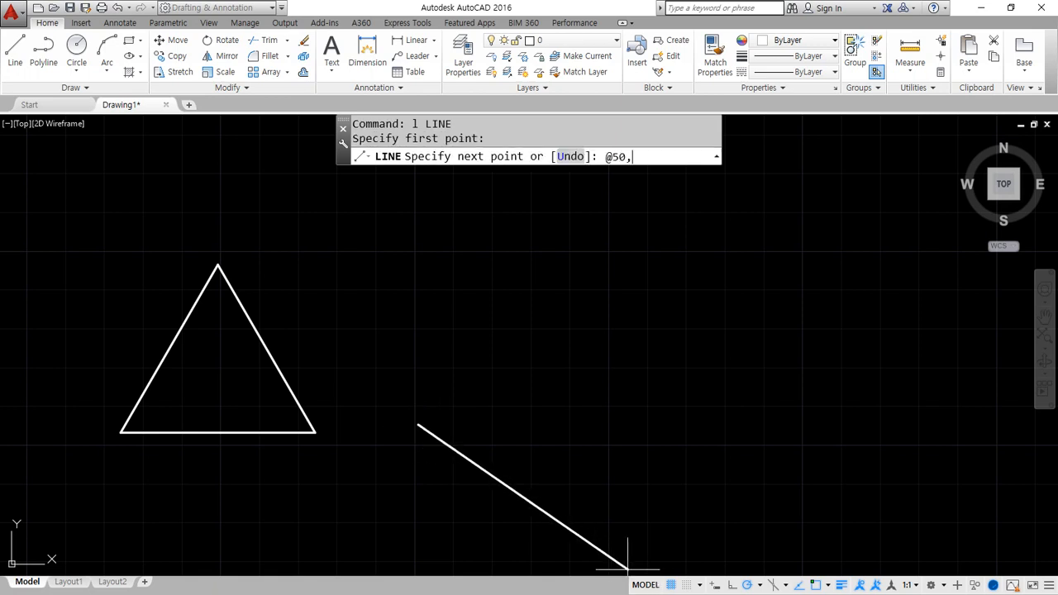
type("<0")
key("Return")
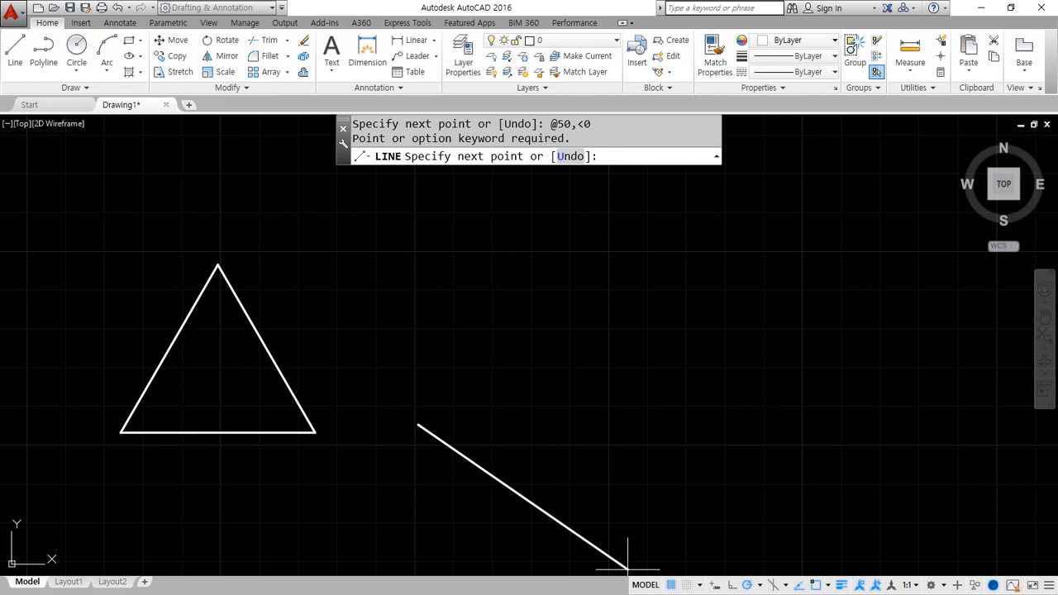
type("@50<0")
key("Return")
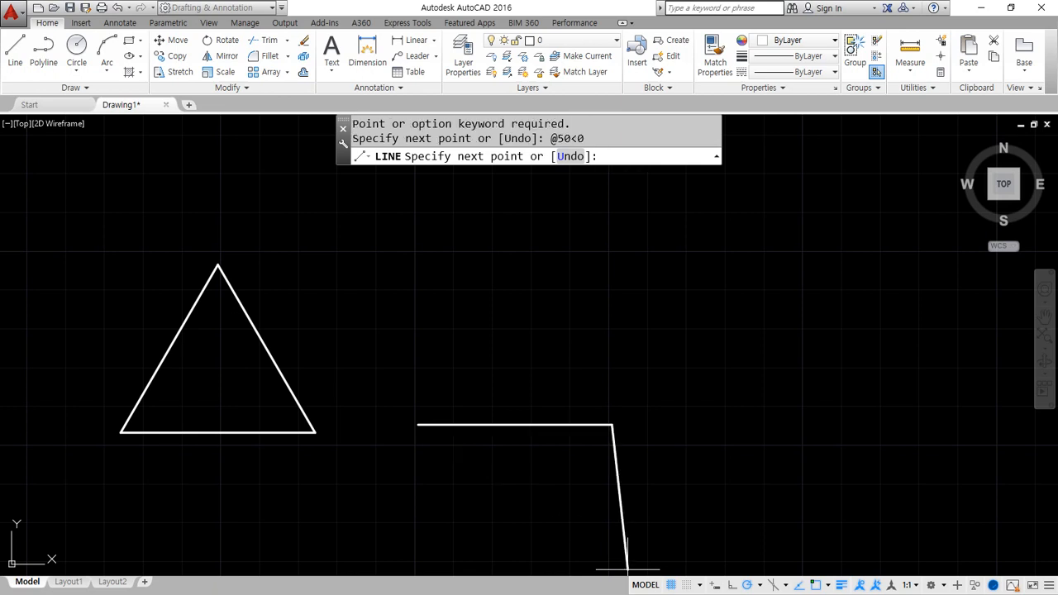
type("@50<72")
key("Return")
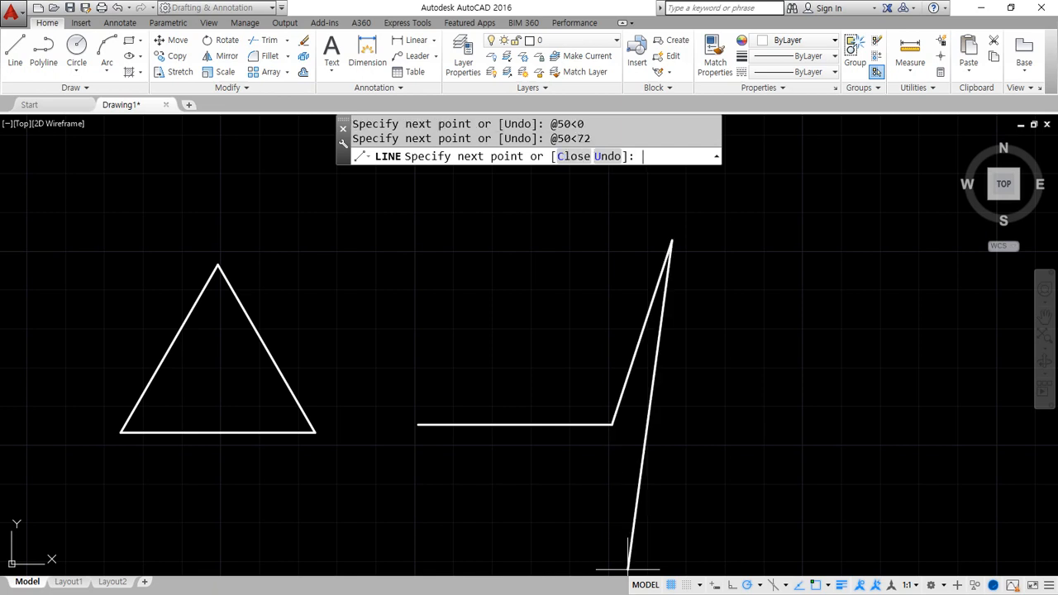
type("@50<144")
key("Return")
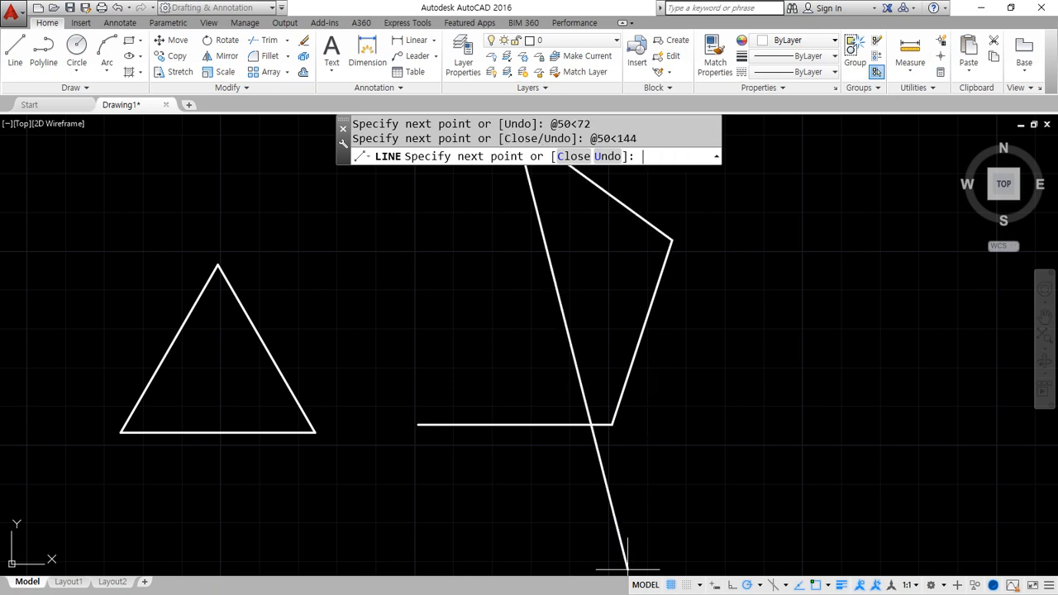
middle_click_drag(528, 307, 494, 425)
type("@50<")
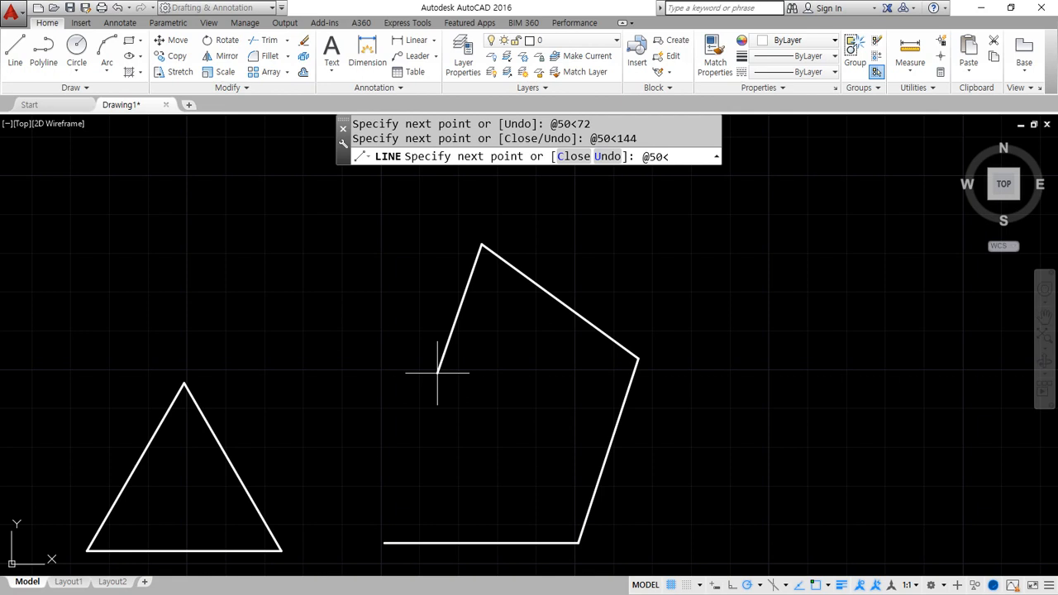
type("216")
key("Return")
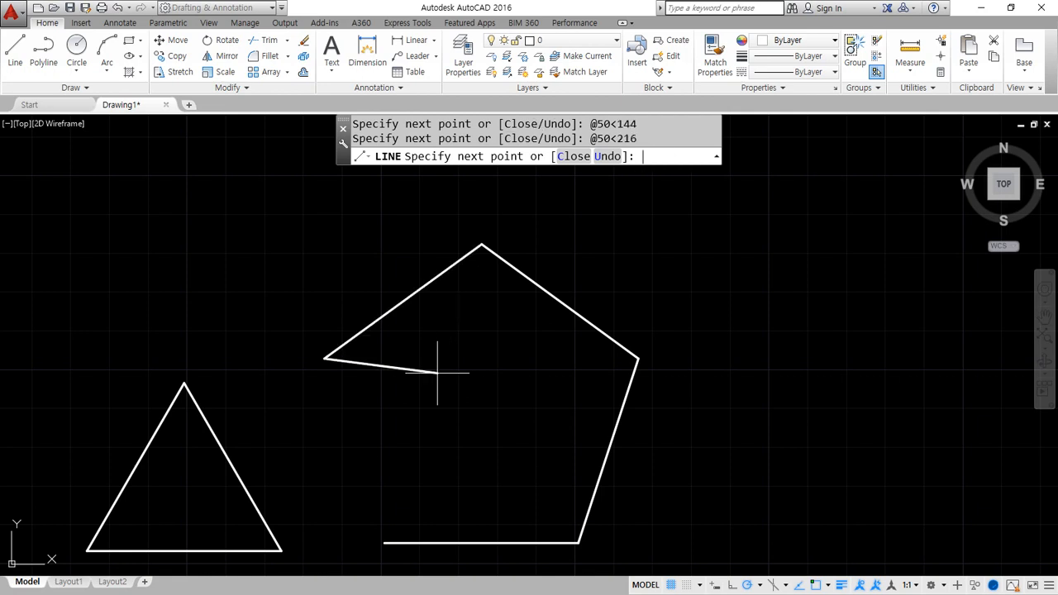
type("u")
key("Return")
type("@")
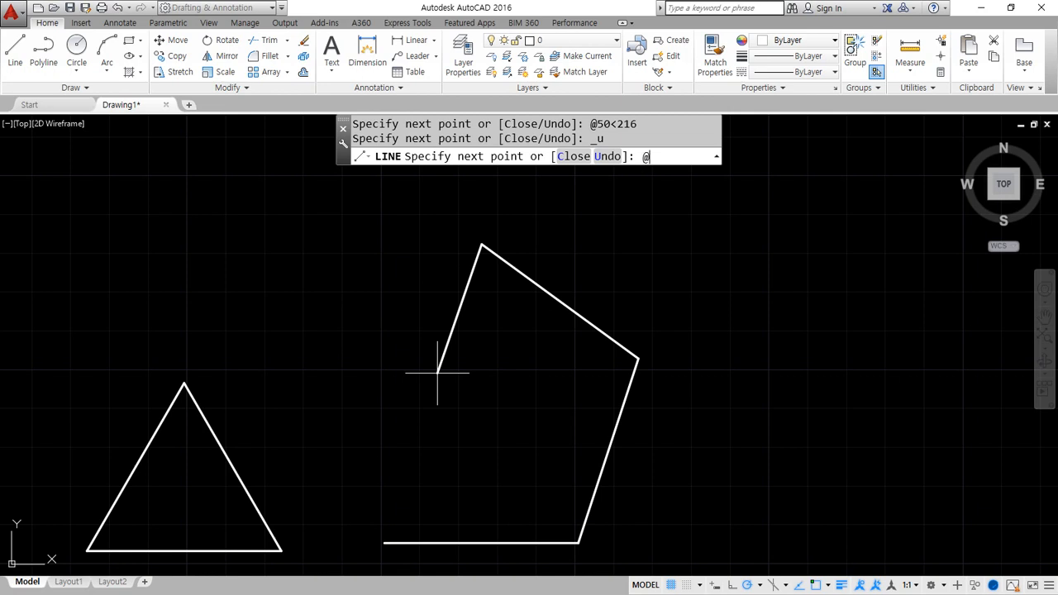
type("50<-144")
key("Return")
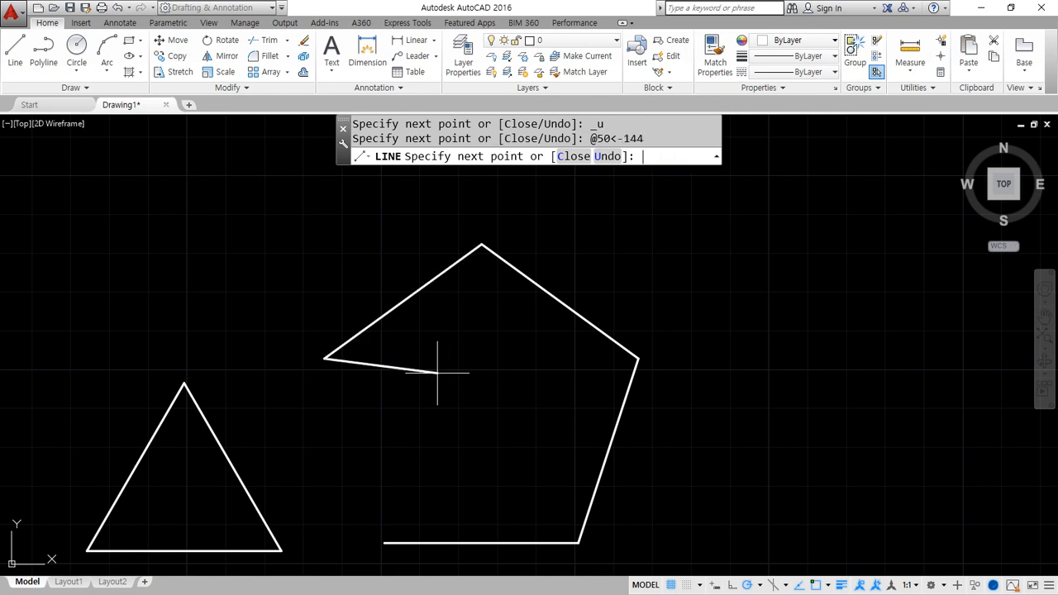
type("@50<-72")
key("Return")
key("ctrl+z")
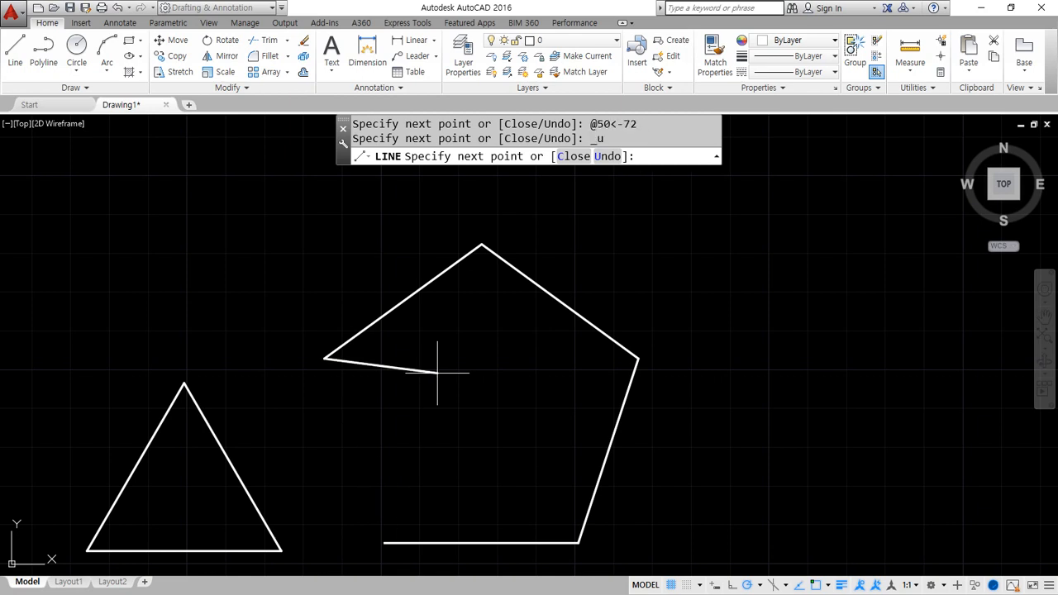
Complete the pentagon's lower-left side with the Line command's Close option
type("c")
key("Return")
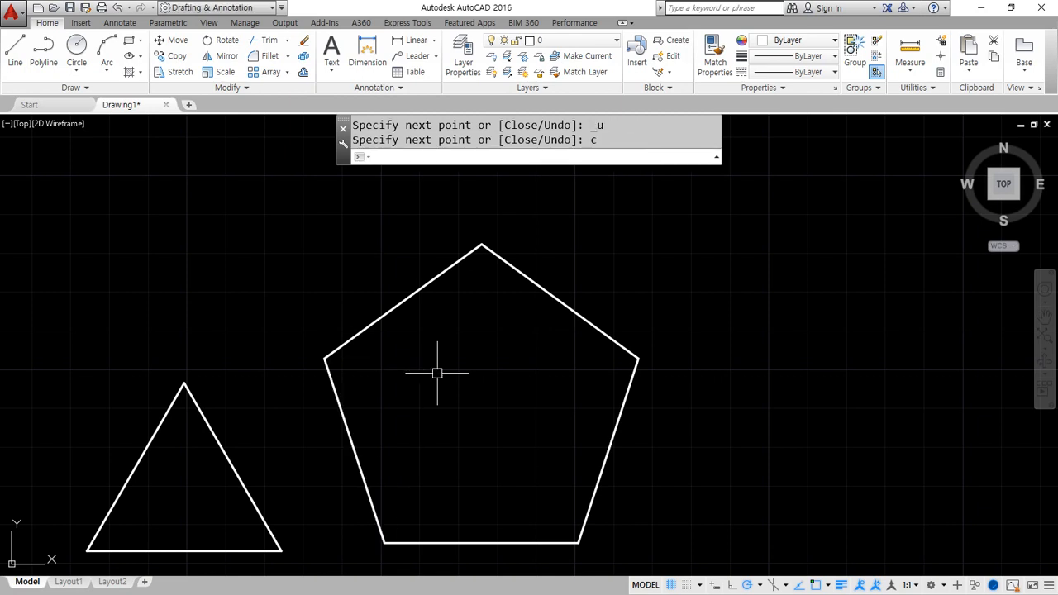